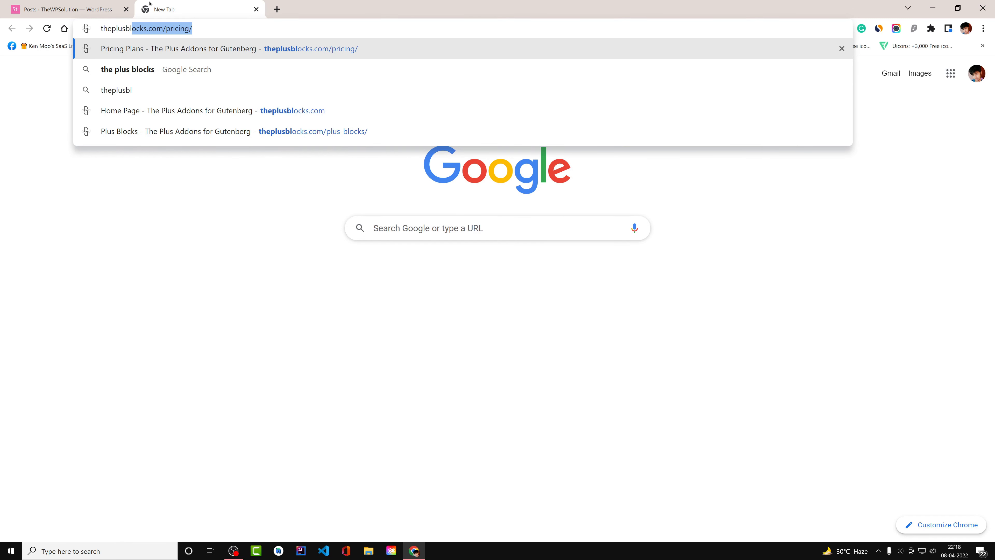
# Load theplusblocks.com and go to its Blocks collection page
pyautogui.write('ocks.com/')
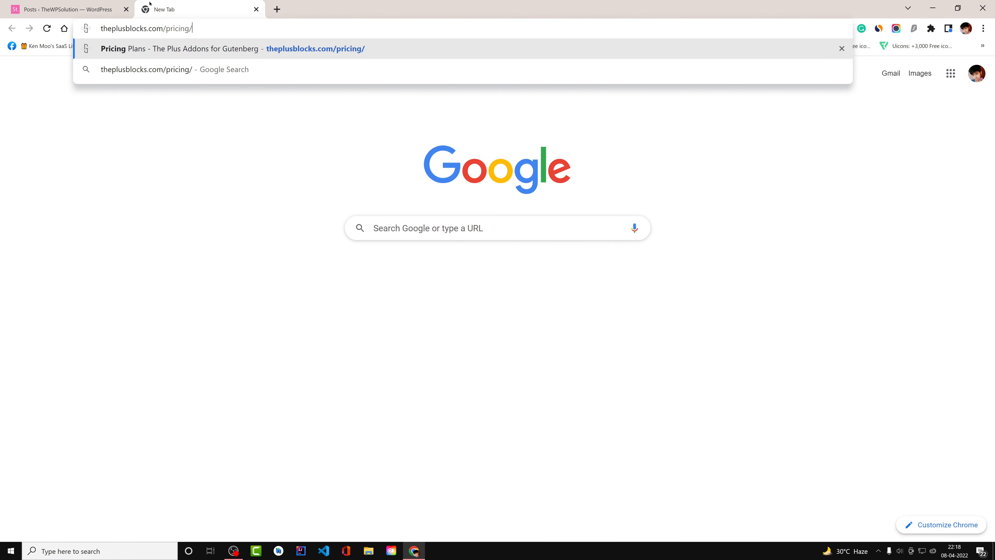
pyautogui.press('Delete')
pyautogui.press('Return')
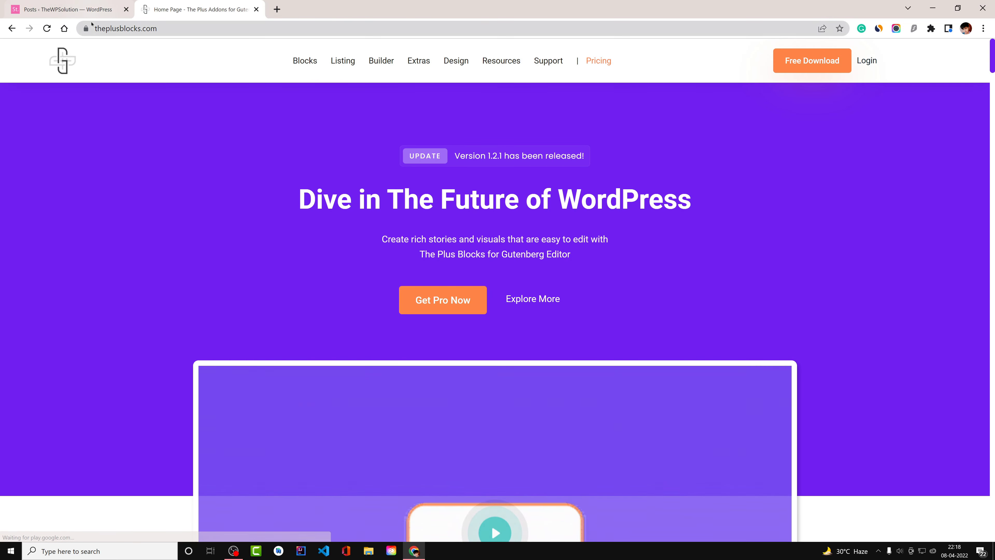
pyautogui.moveTo(316, 62)
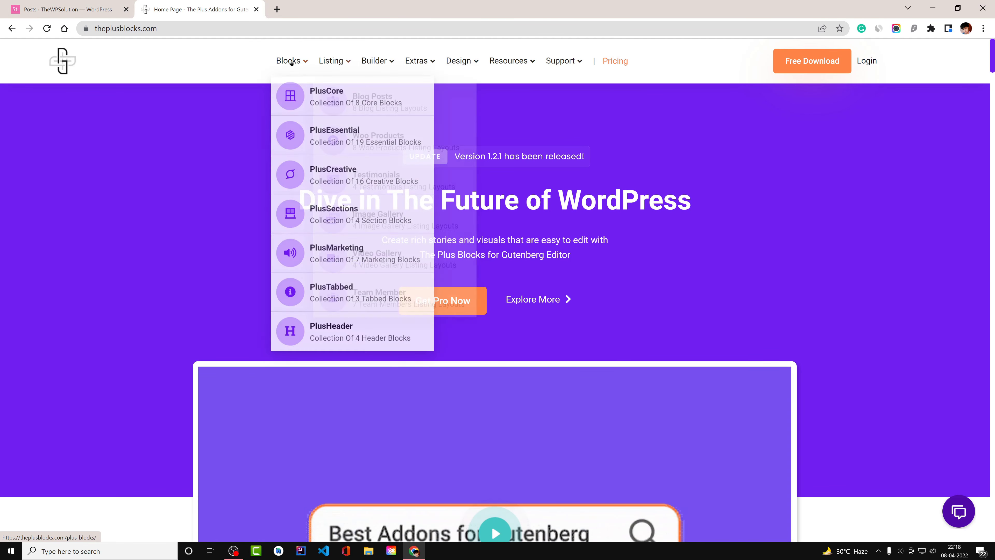
pyautogui.click(289, 61)
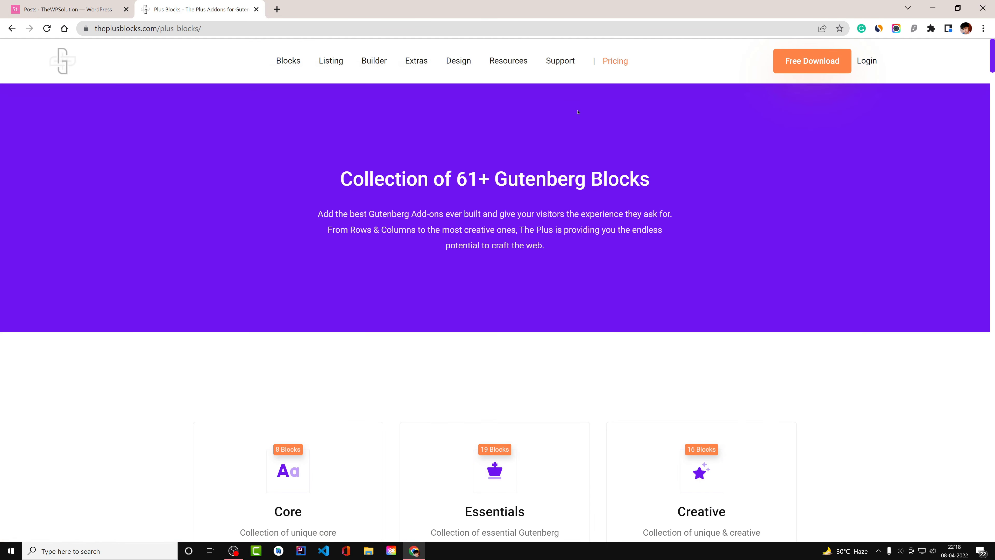
# Scroll through the 61+ Gutenberg block cards on the Blocks page
pyautogui.scroll(-4, 556, 144)
pyautogui.scroll(3, 558, 143)
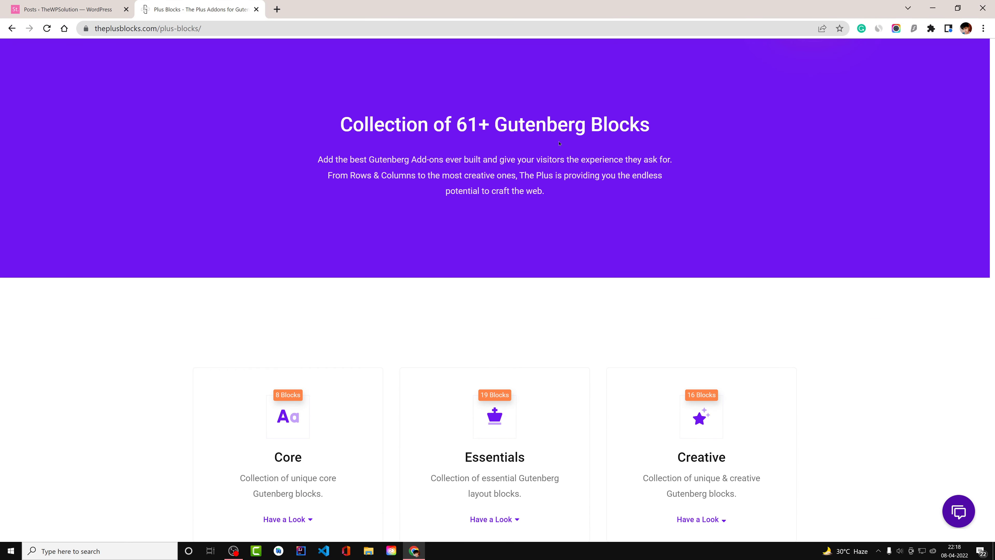
pyautogui.scroll(-5, 559, 143)
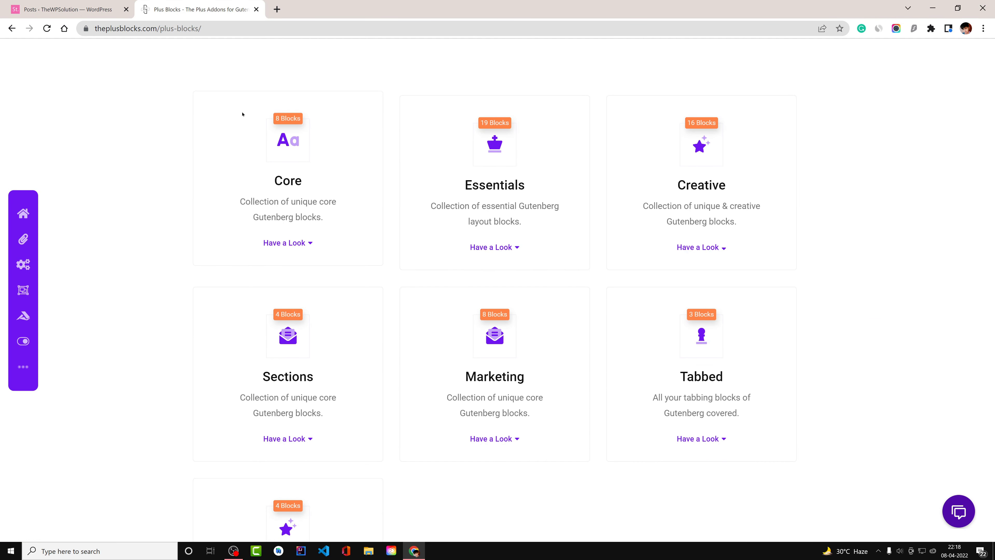
pyautogui.scroll(-5, 341, 314)
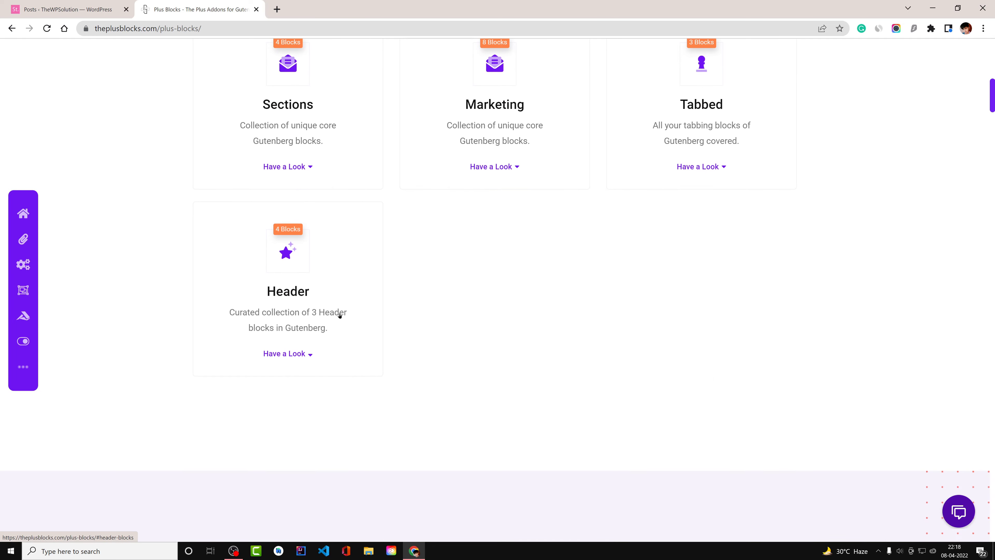
pyautogui.scroll(-5, 500, 284)
pyautogui.scroll(-2, 853, 326)
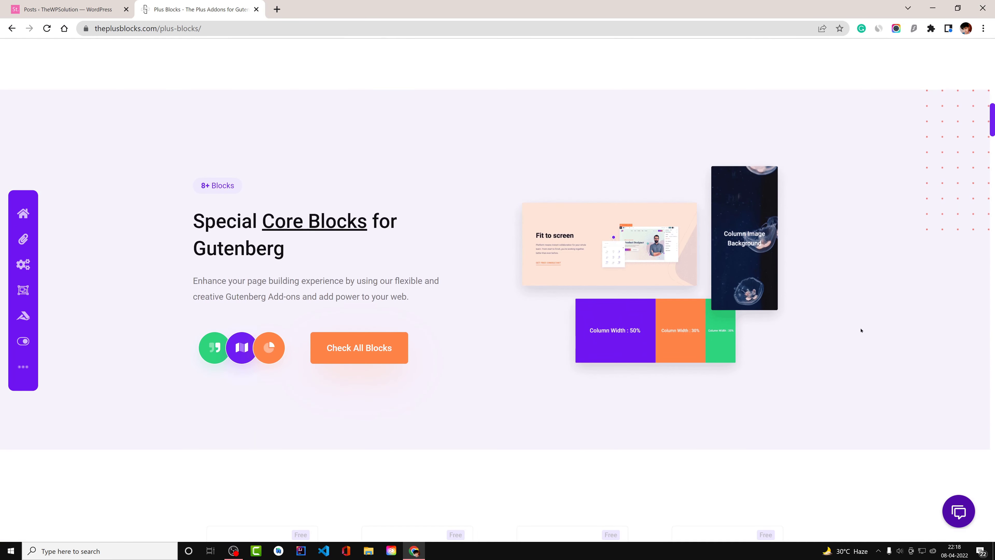
pyautogui.scroll(-6, 861, 331)
# Return to WordPress admin and go to The Plus Settings welcome page
pyautogui.click(67, 9)
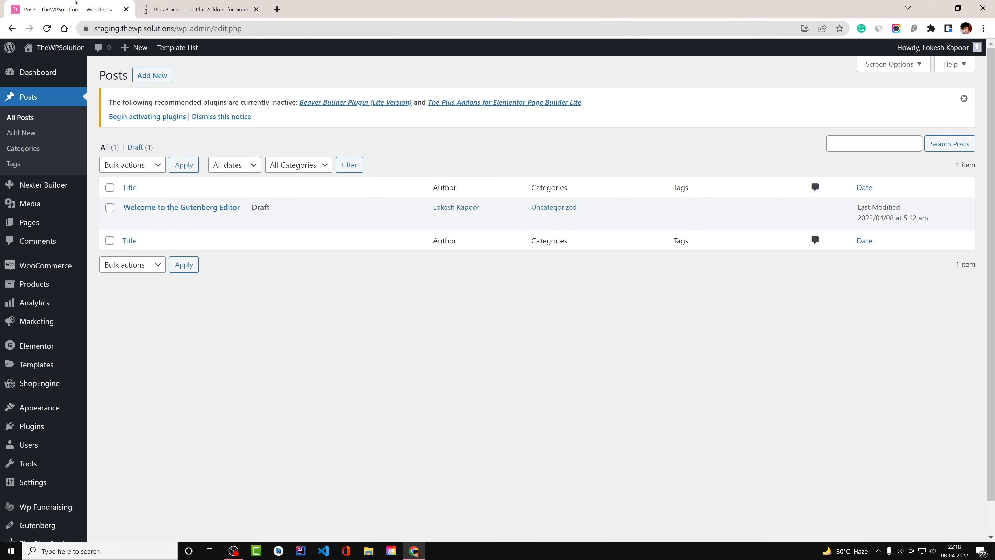
pyautogui.scroll(-1, 43, 428)
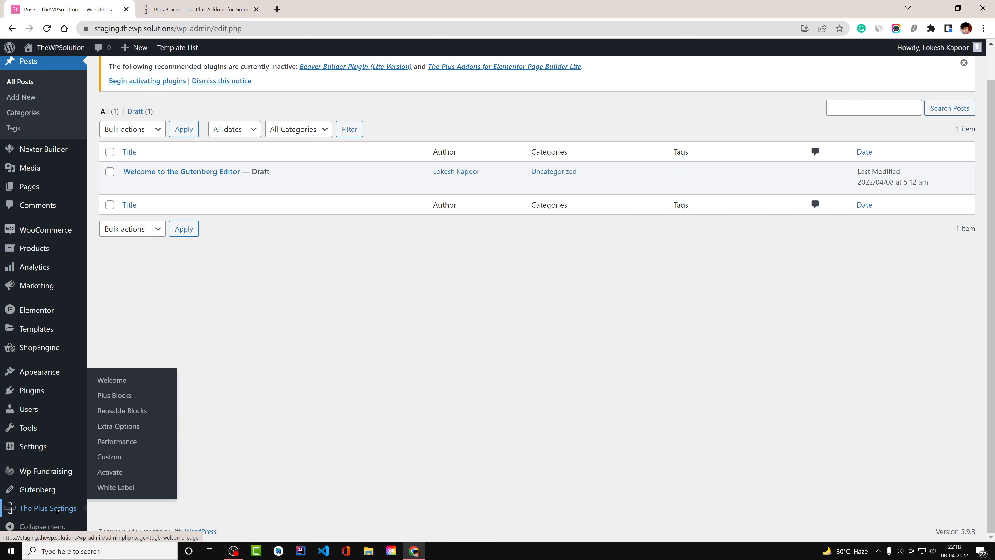
pyautogui.click(47, 508)
# Review the welcome page, then show the Plus Blocks list of block on/off toggles
pyautogui.scroll(-5, 279, 224)
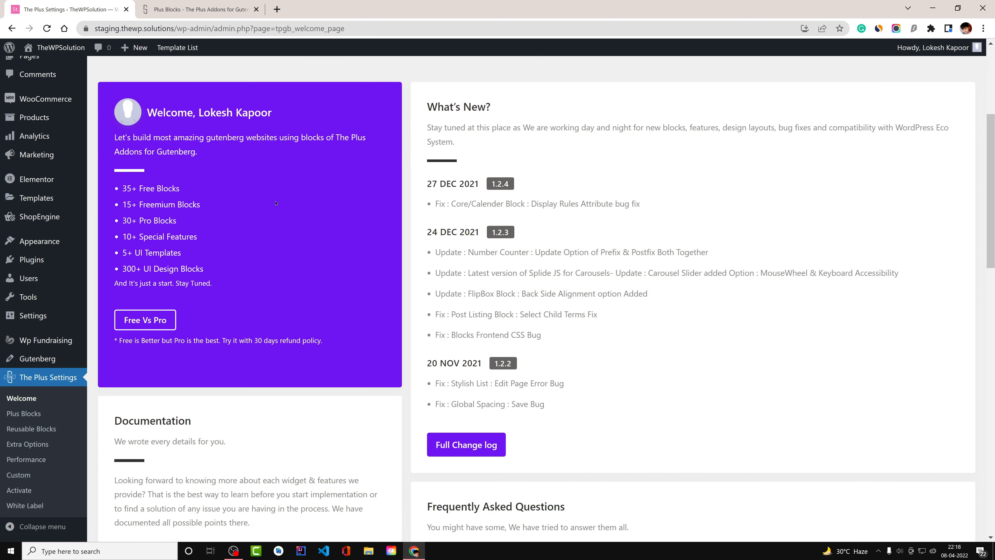
pyautogui.scroll(5, 278, 224)
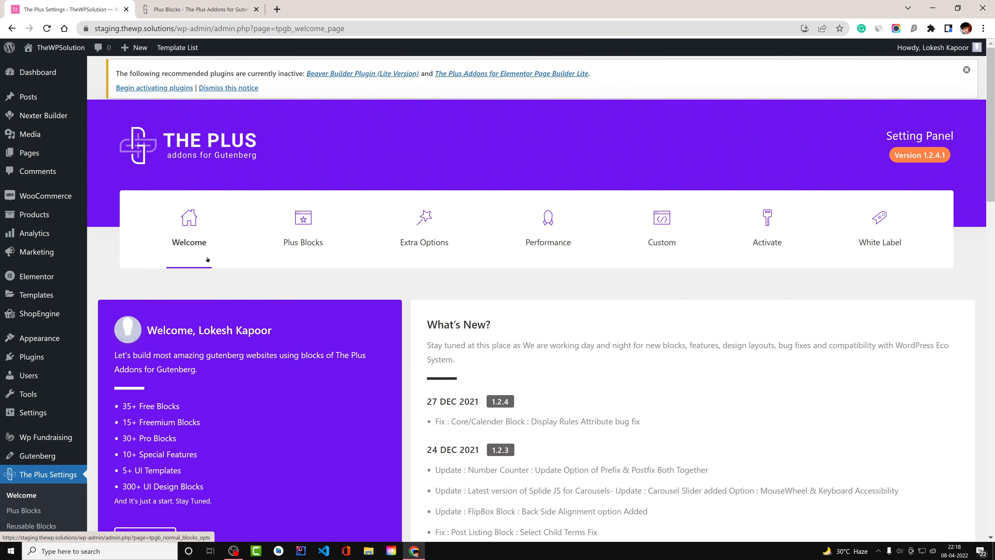
pyautogui.scroll(-1, 648, 317)
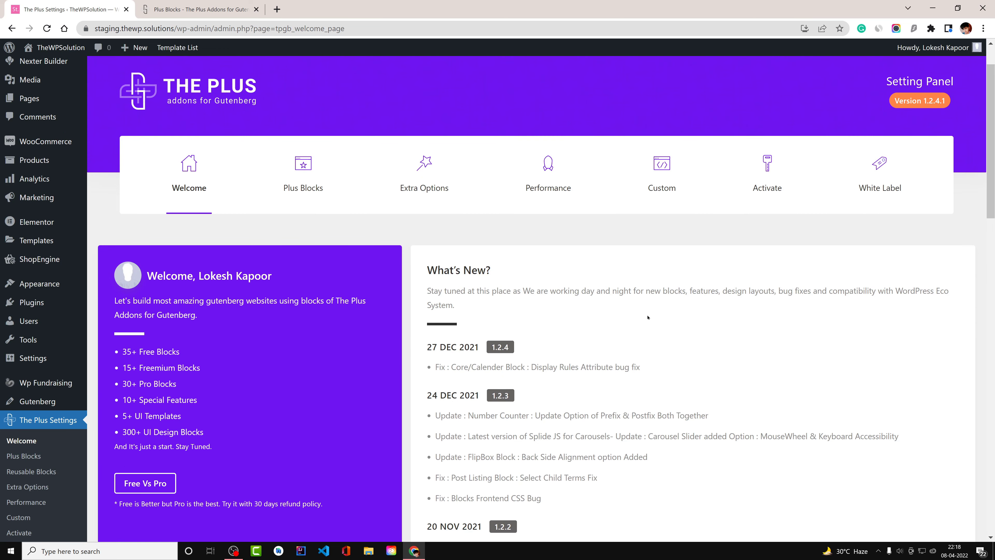
pyautogui.scroll(-1, 648, 318)
pyautogui.scroll(-4, 703, 407)
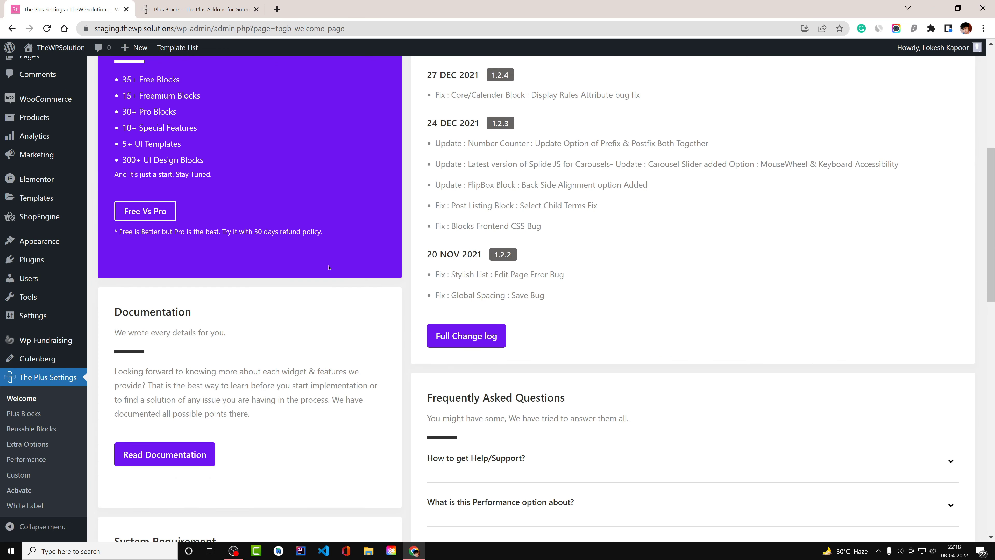
pyautogui.scroll(6, 626, 374)
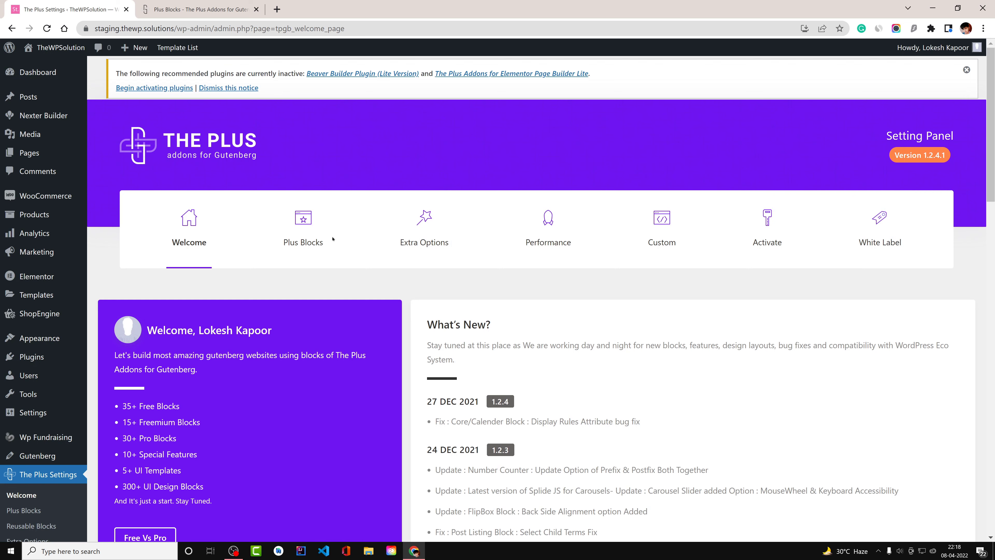
pyautogui.click(312, 234)
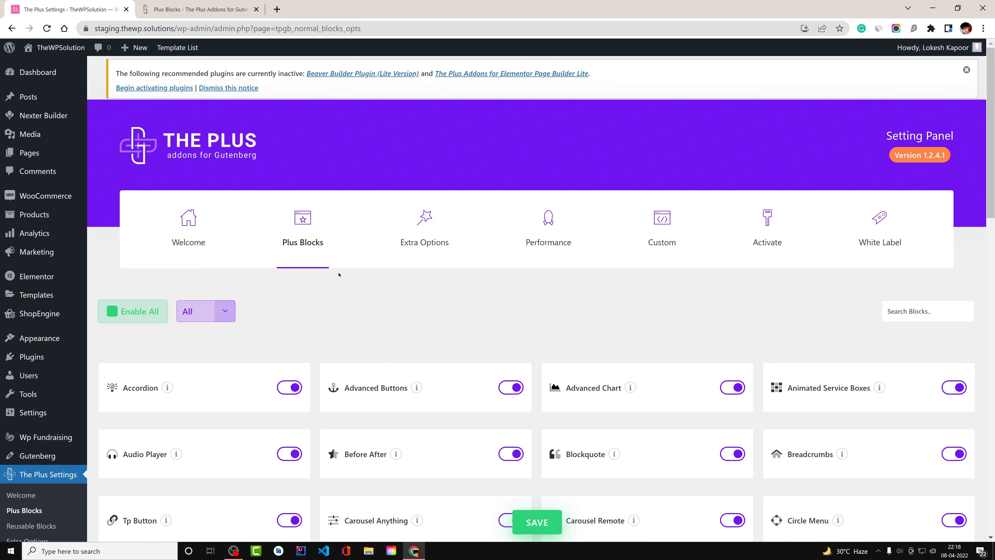
pyautogui.scroll(-2, 339, 274)
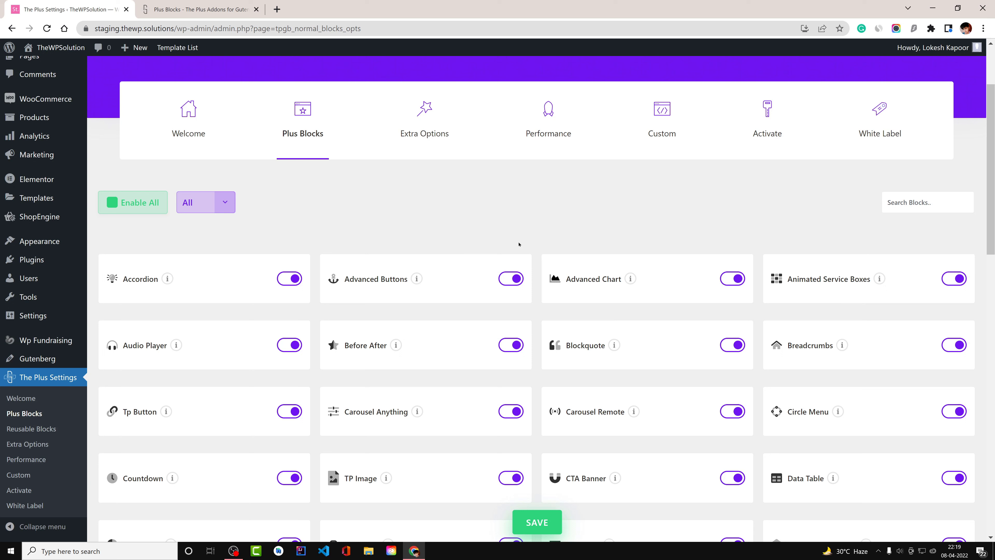
pyautogui.click(435, 133)
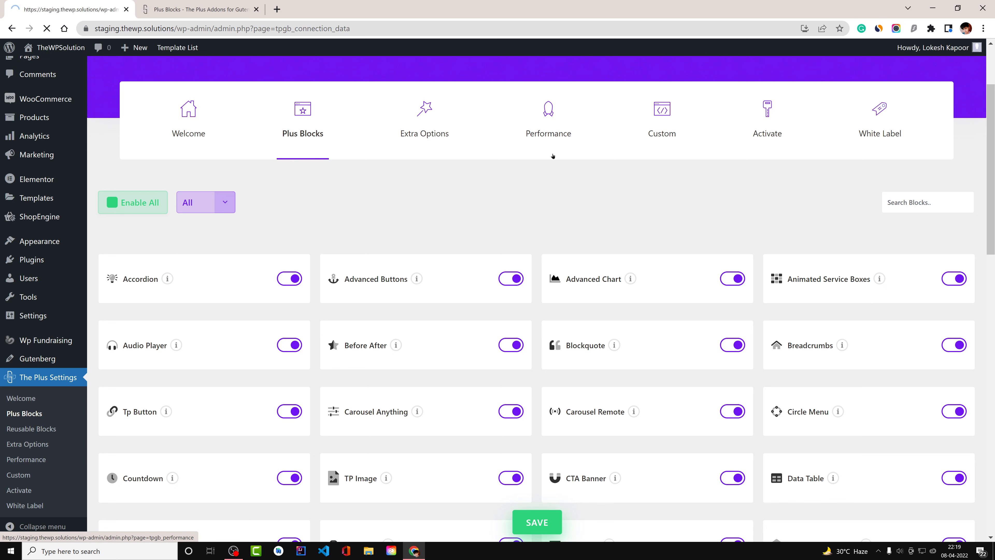
pyautogui.scroll(-4, 547, 164)
pyautogui.scroll(-1, 547, 163)
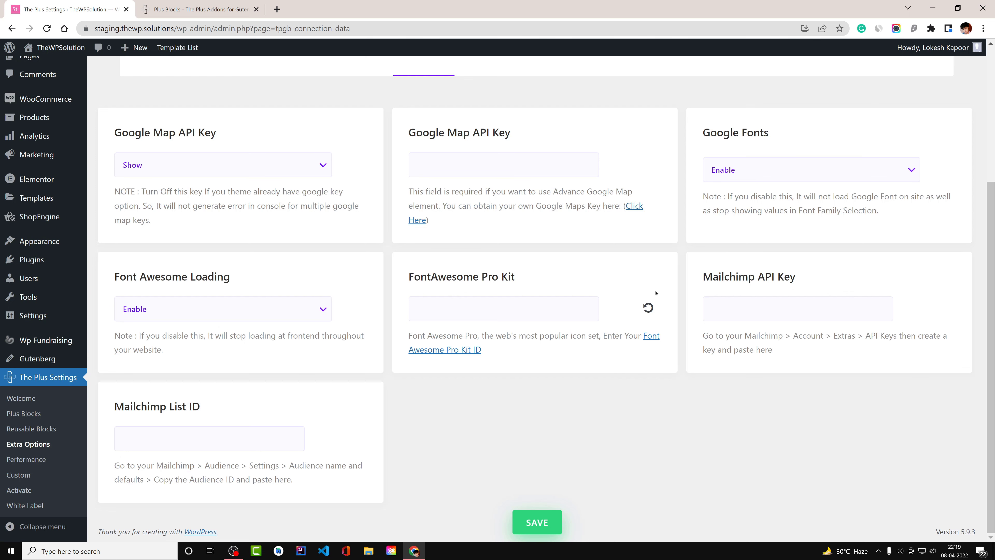
pyautogui.scroll(5, 683, 255)
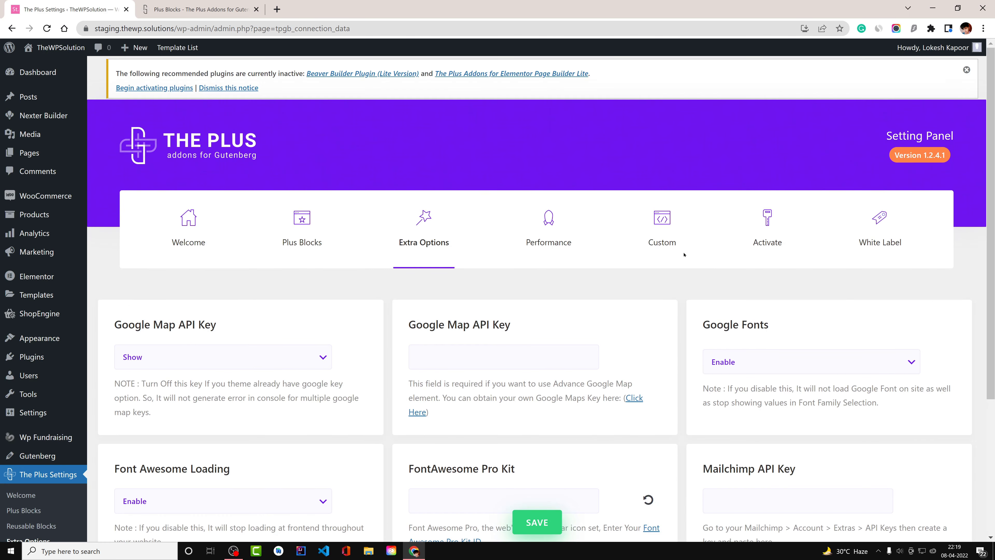
pyautogui.click(548, 229)
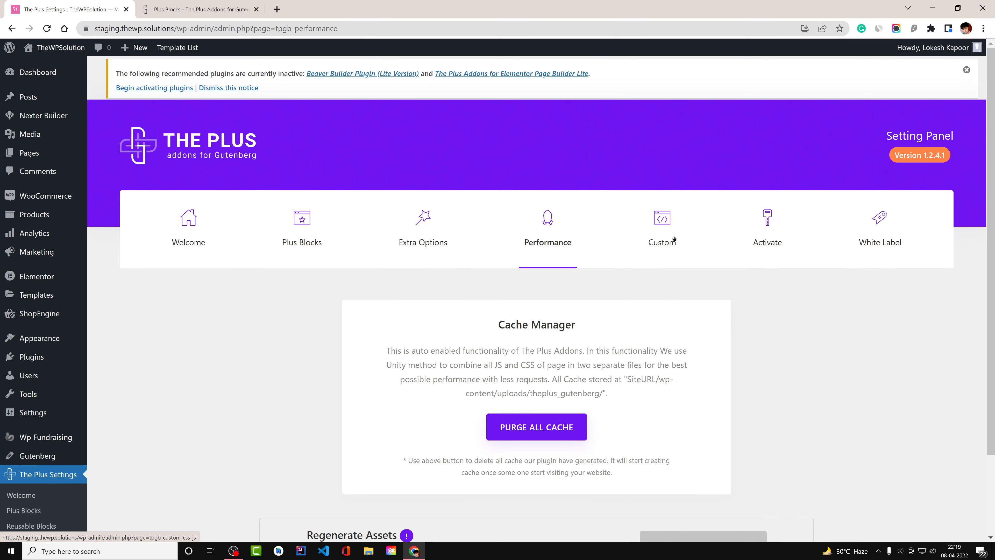
pyautogui.scroll(-1, 673, 238)
pyautogui.scroll(1, 673, 238)
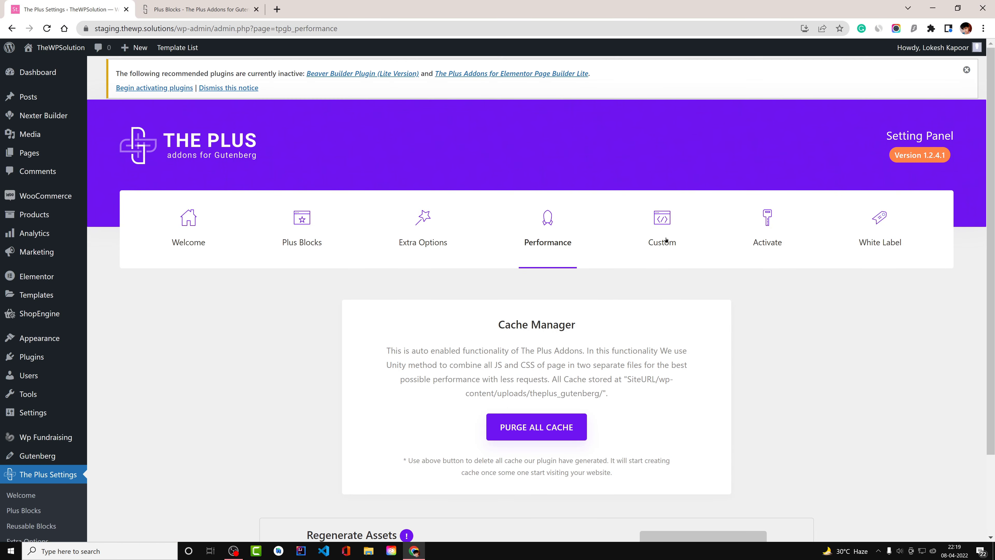
pyautogui.click(662, 238)
pyautogui.scroll(-2, 846, 361)
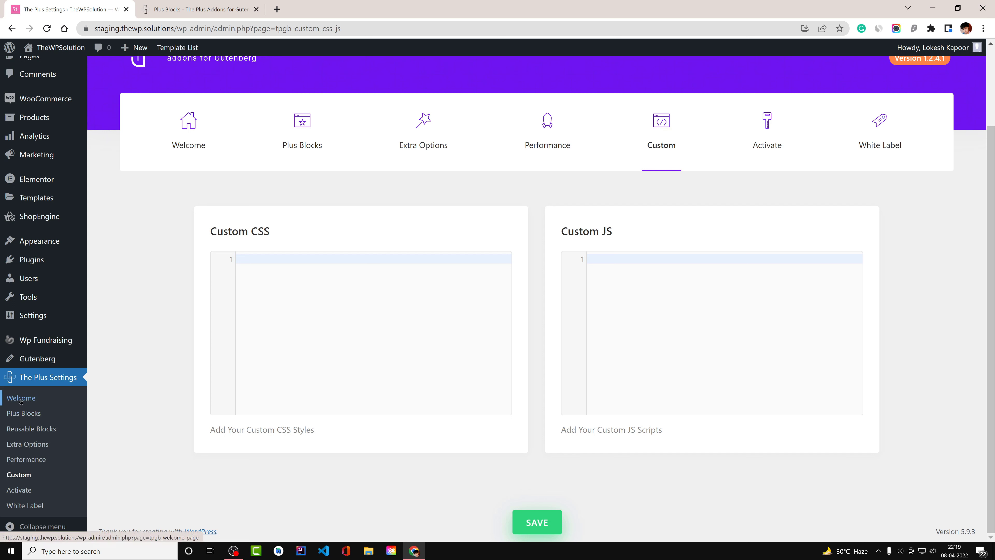
pyautogui.click(23, 413)
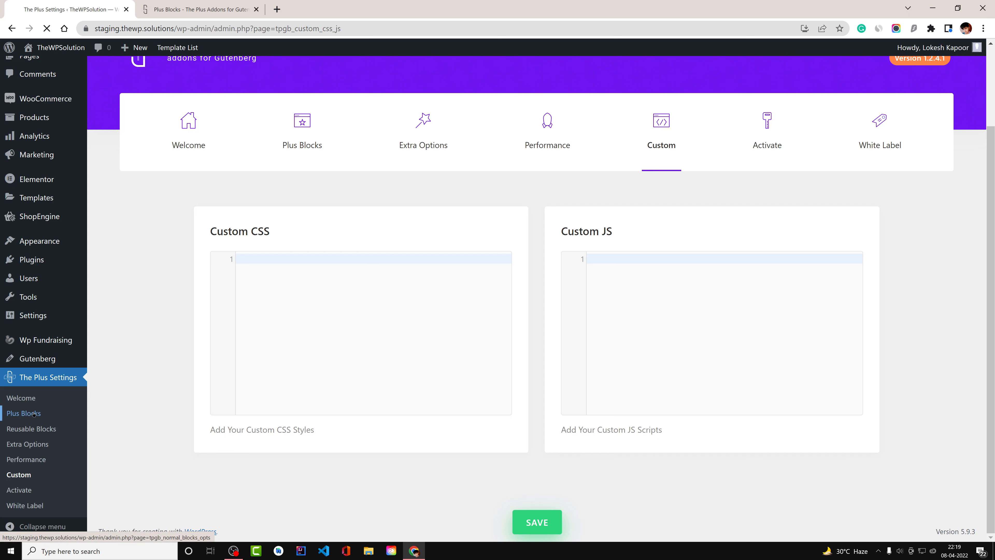
pyautogui.scroll(-1, 275, 282)
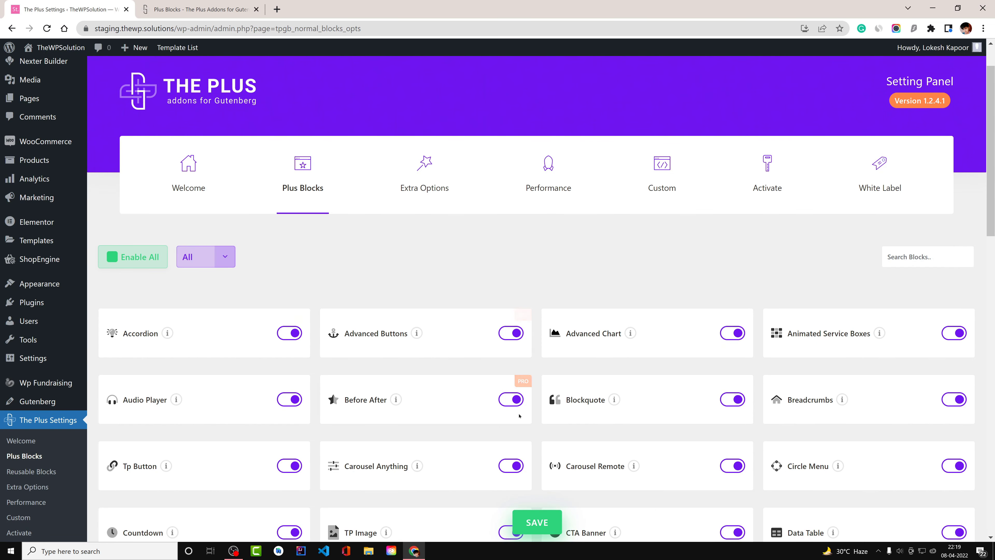
pyautogui.scroll(-7, 513, 384)
pyautogui.scroll(8, 520, 410)
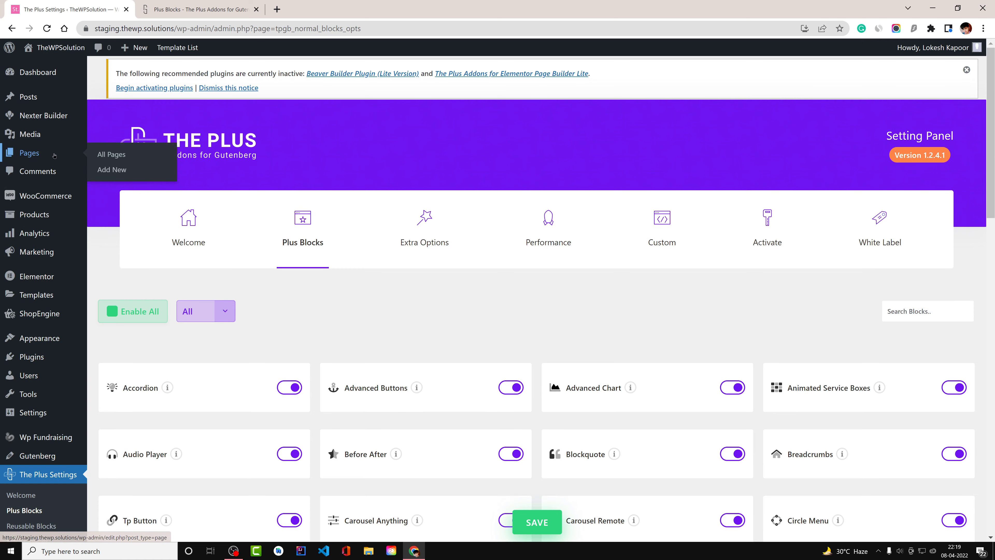
# Create a new page titled 'Guten Blocks'
pyautogui.click(29, 152)
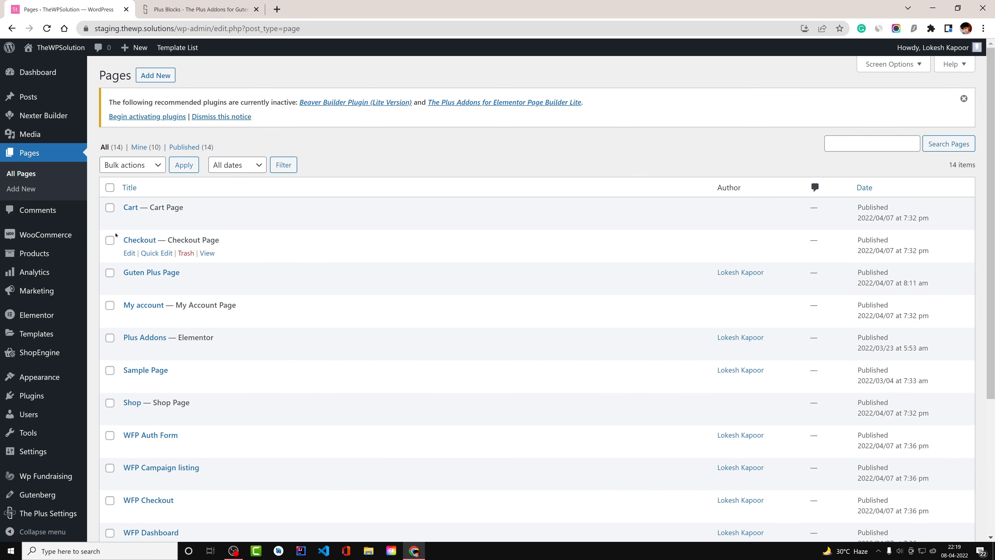
pyautogui.click(156, 75)
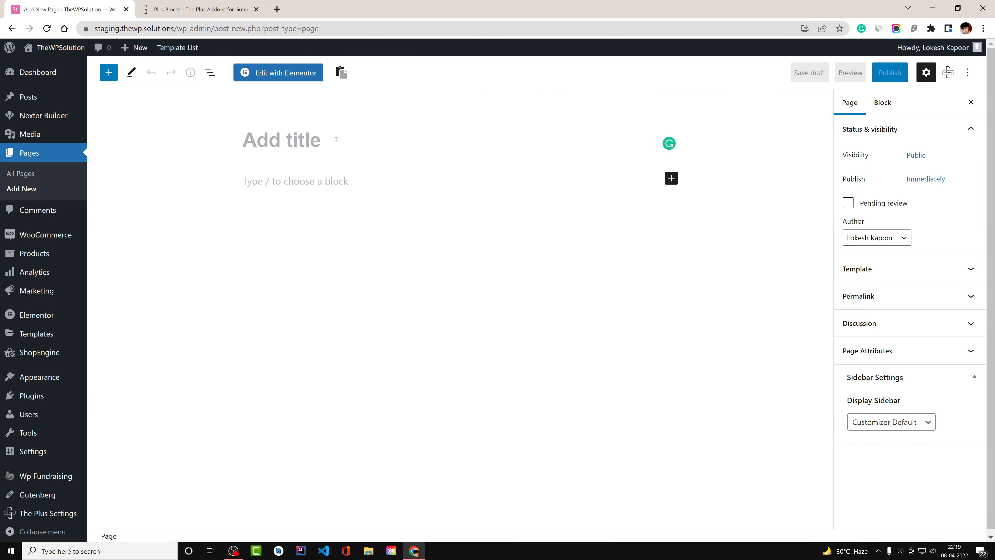
pyautogui.write('Gutenb')
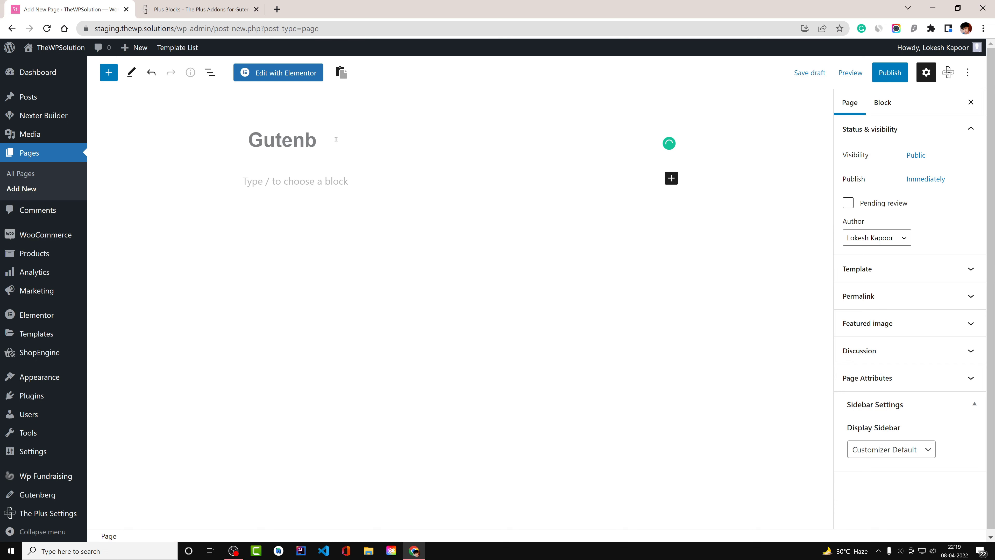
pyautogui.press('BackSpace')
pyautogui.write('Blocks')
pyautogui.press('Return')
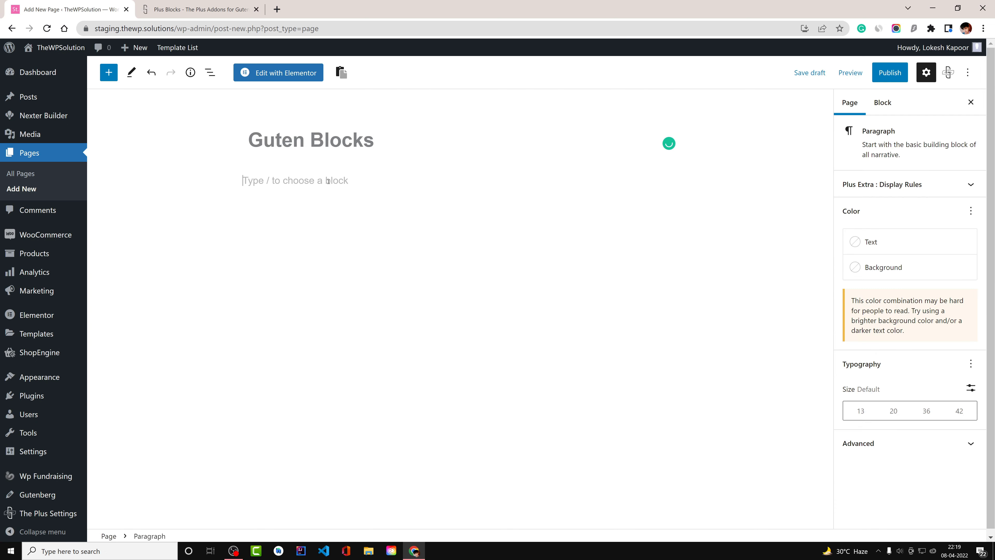
# Turn on Use theme styles in the editor Preferences and bring up the block inserter below the title
pyautogui.click(968, 72)
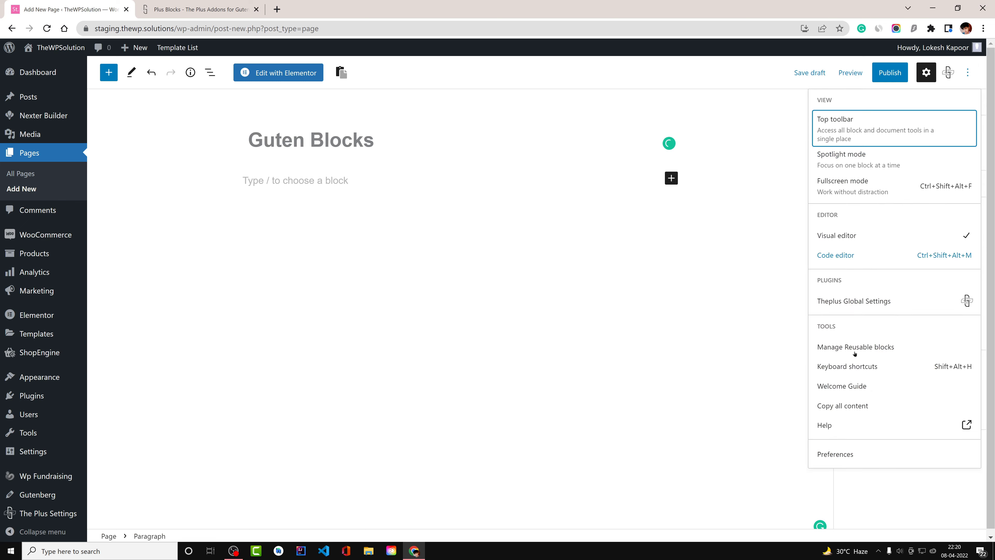
pyautogui.click(835, 453)
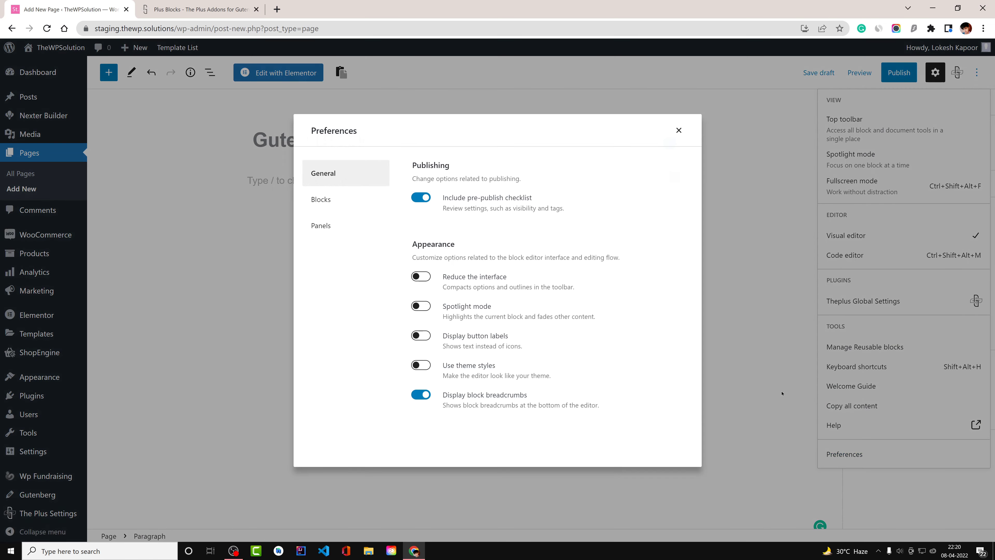
pyautogui.click(420, 365)
pyautogui.click(679, 130)
pyautogui.click(387, 185)
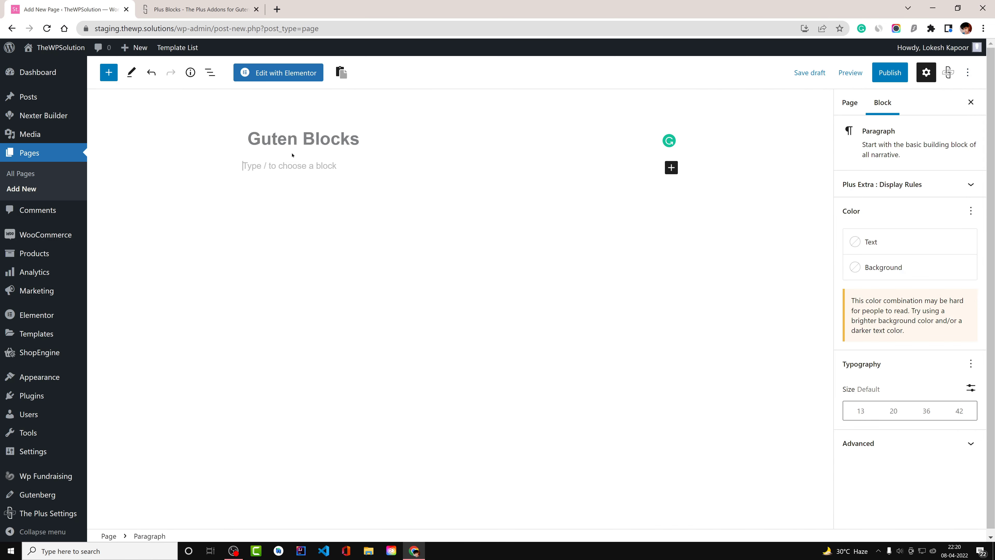
pyautogui.click(250, 137)
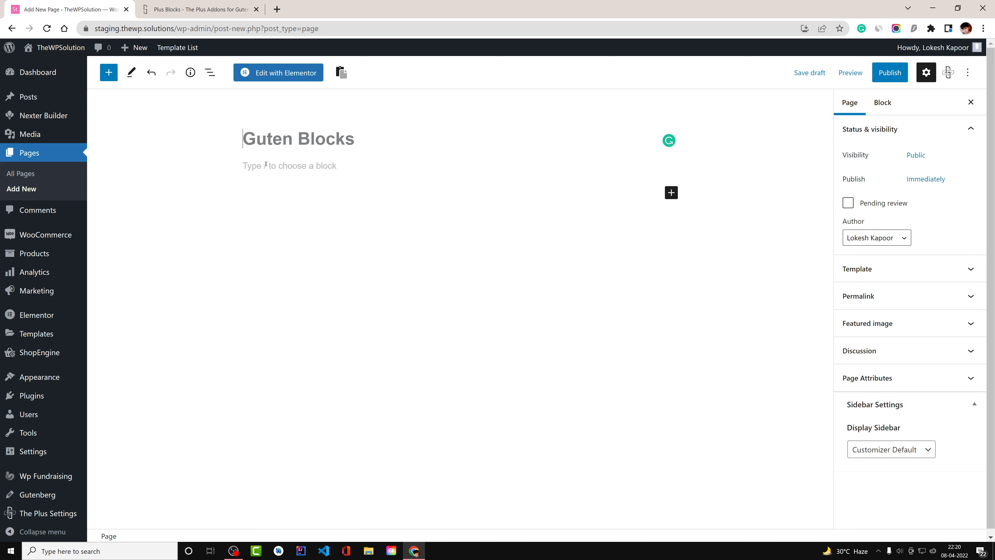
pyautogui.click(401, 204)
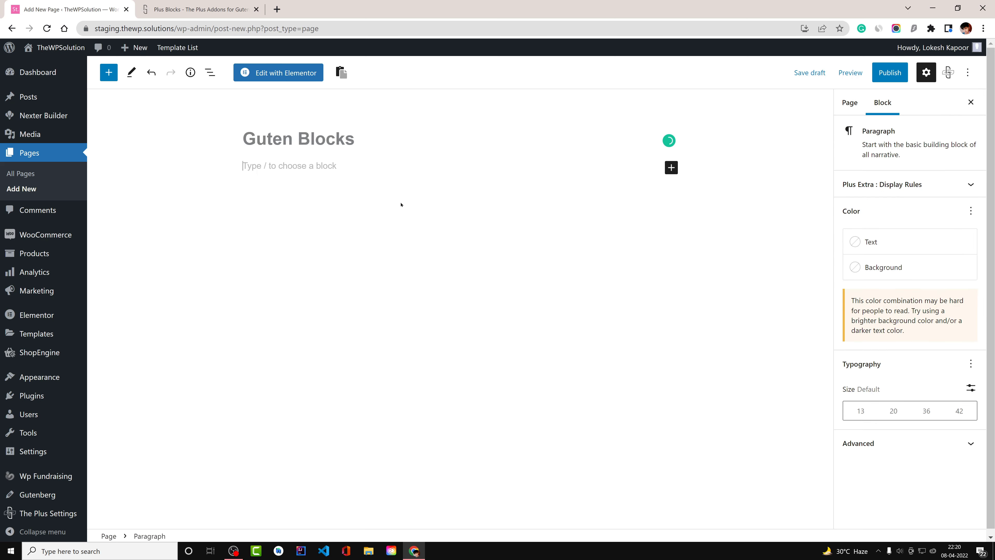
pyautogui.click(671, 167)
pyautogui.click(737, 338)
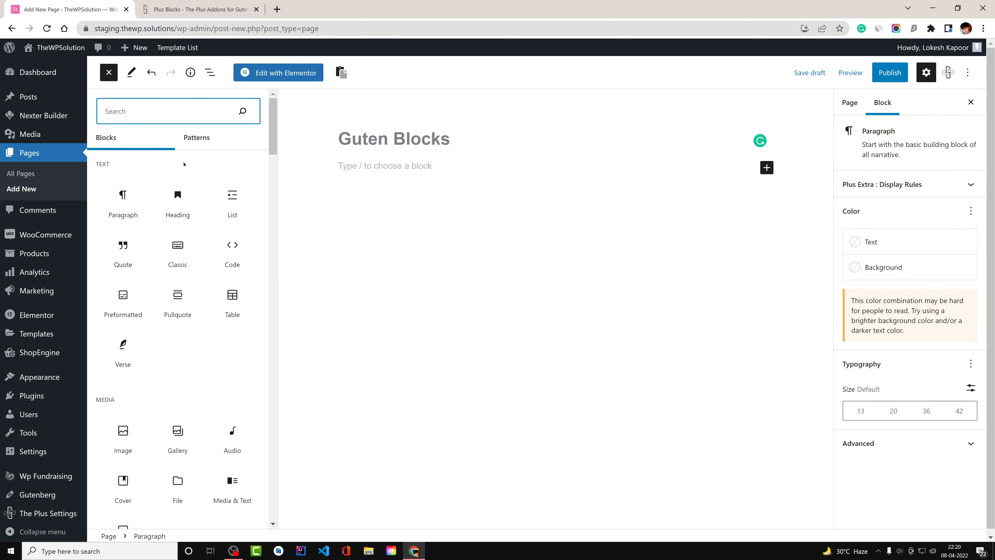
pyautogui.scroll(-10, 268, 146)
pyautogui.scroll(-8, 268, 146)
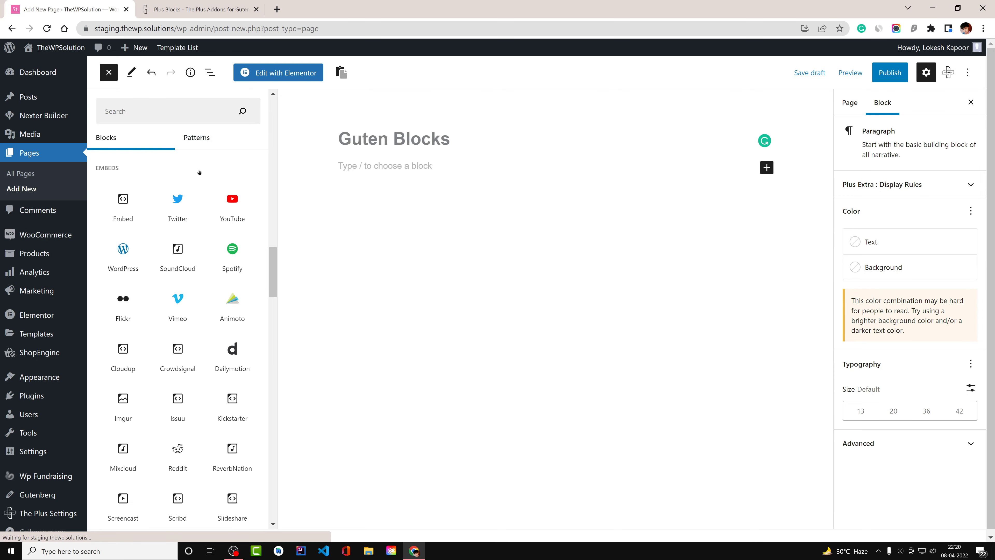
pyautogui.write('TP')
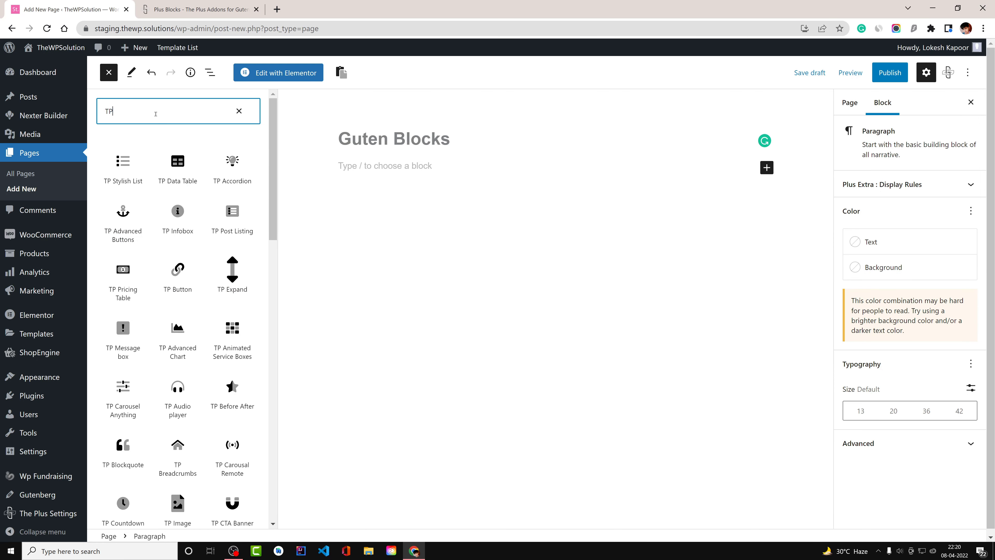
pyautogui.scroll(-5, 196, 275)
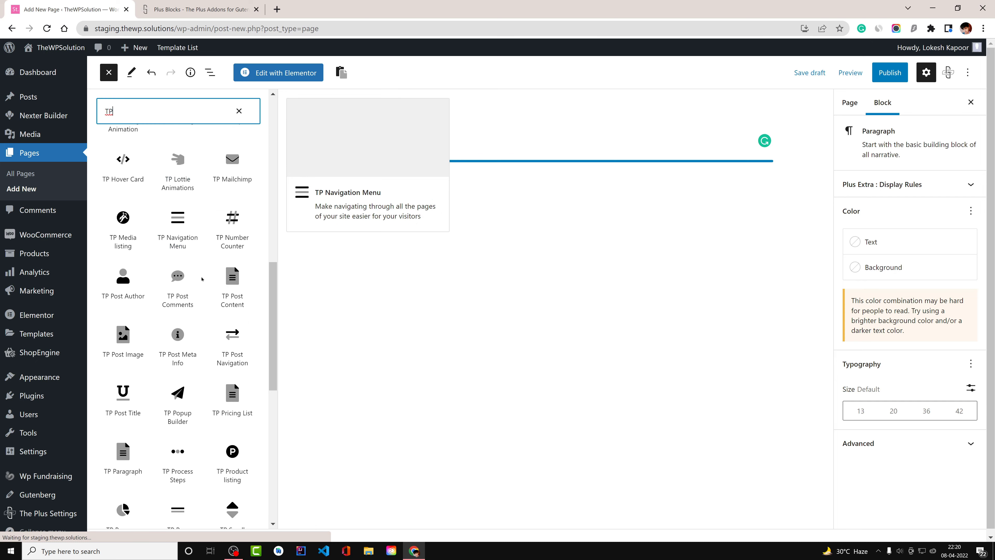
pyautogui.scroll(5, 196, 275)
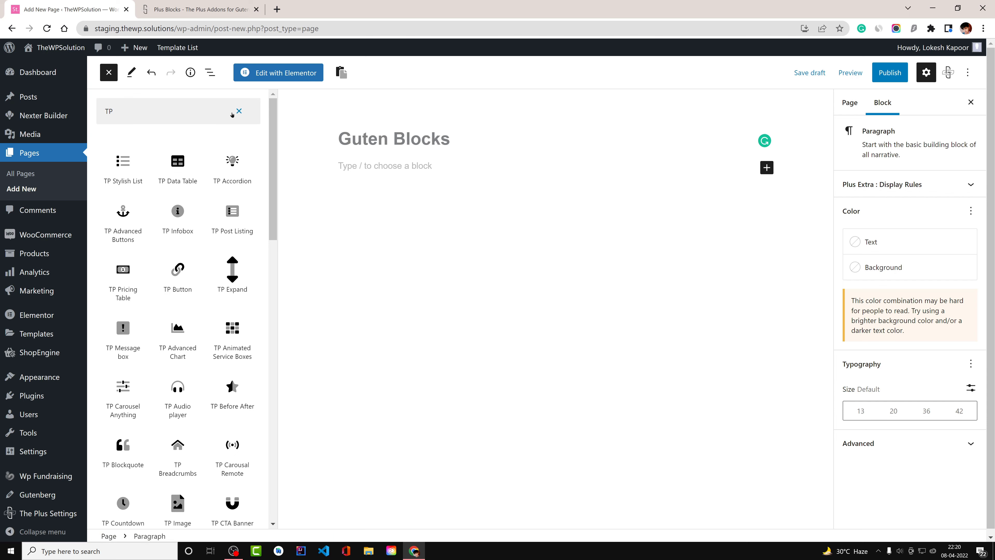
pyautogui.scroll(-10, 265, 296)
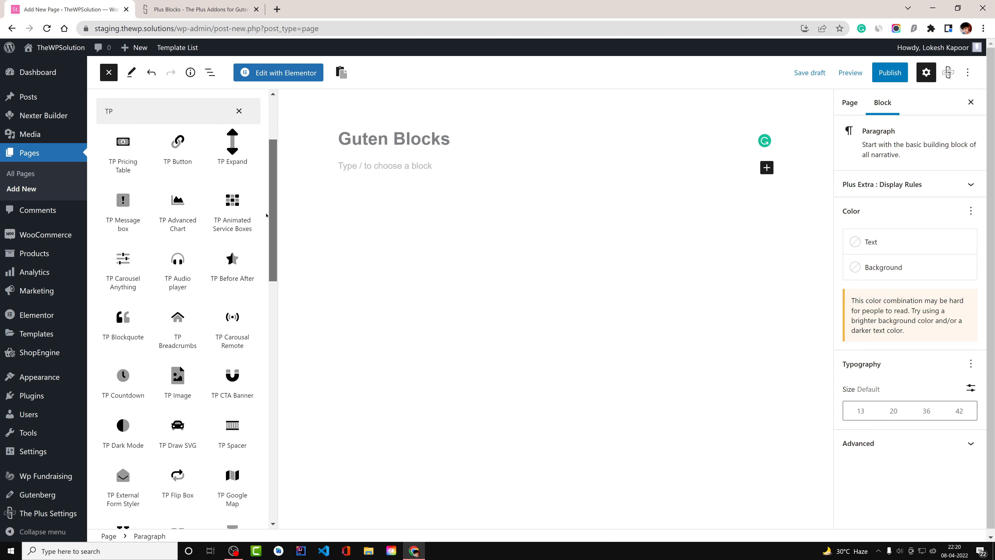
pyautogui.scroll(-8, 265, 296)
pyautogui.moveTo(277, 345); pyautogui.dragTo(276, 154)
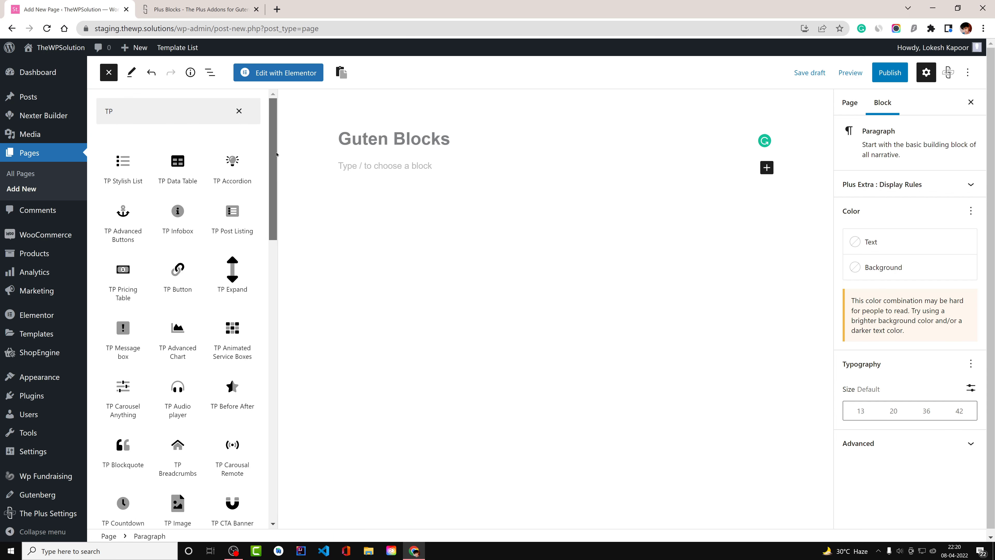
pyautogui.click(375, 163)
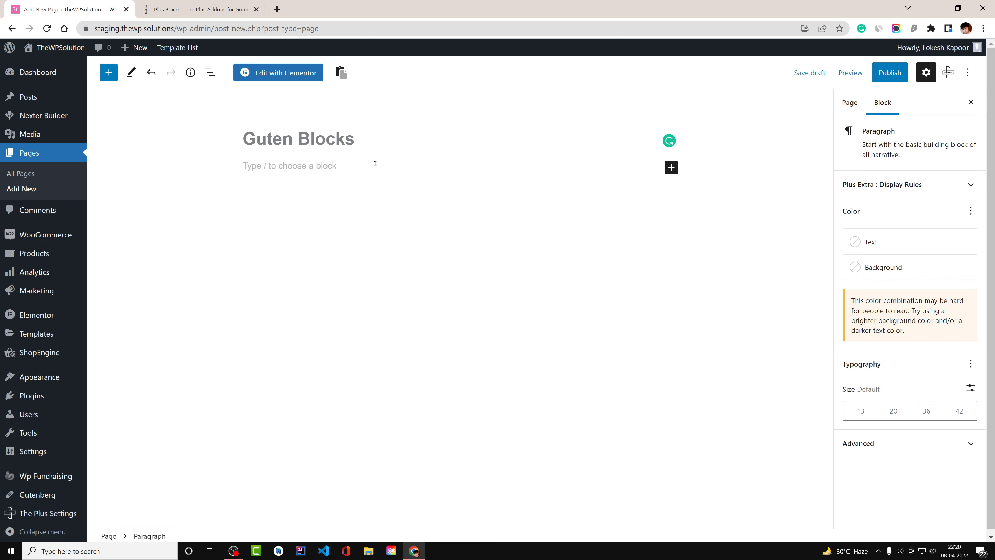
# Insert a Table block with /table and create it with 2 columns and 2 rows
pyautogui.write('/table')
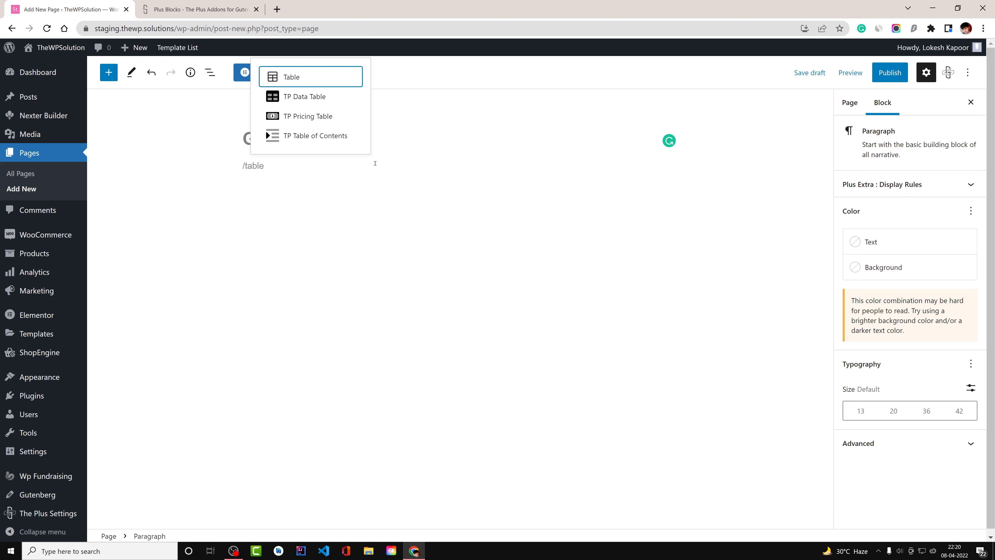
pyautogui.press('Return')
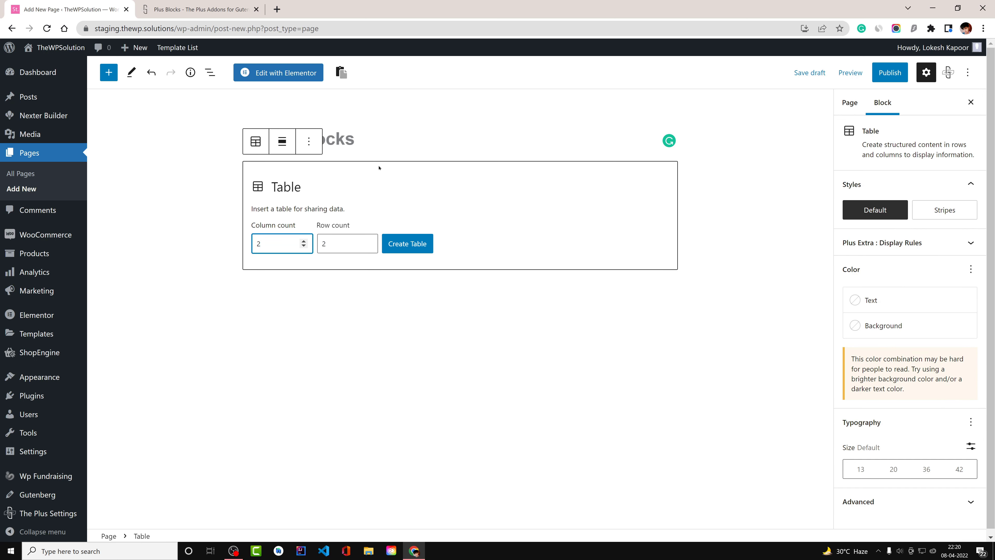
pyautogui.click(398, 246)
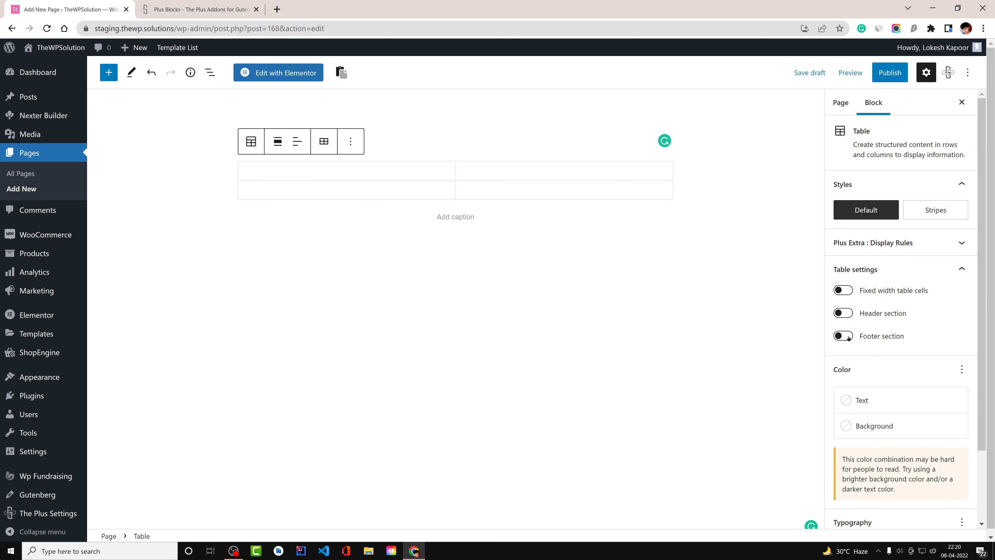
# Add a Name/Marks header row and fill two student rows scoring 50 and 60
pyautogui.click(844, 313)
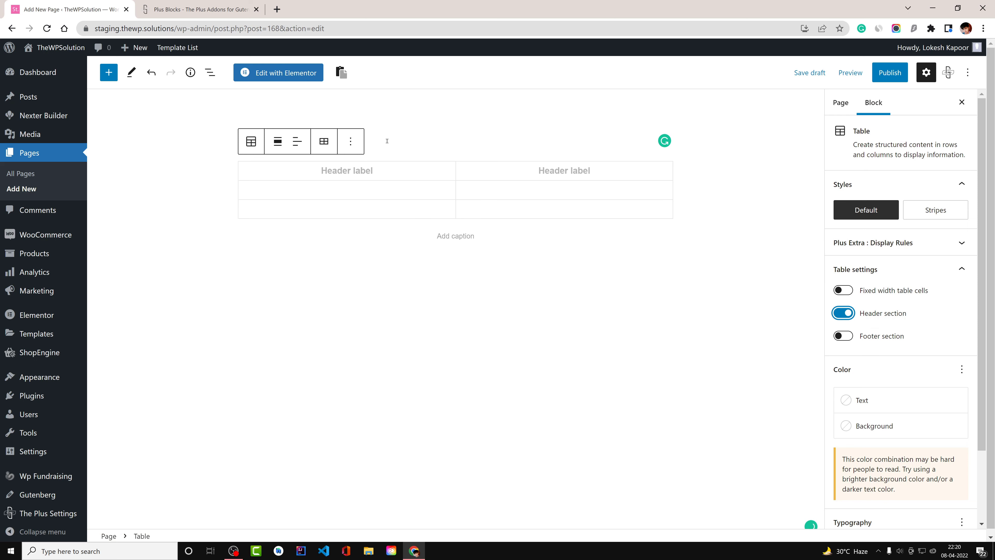
pyautogui.click(378, 179)
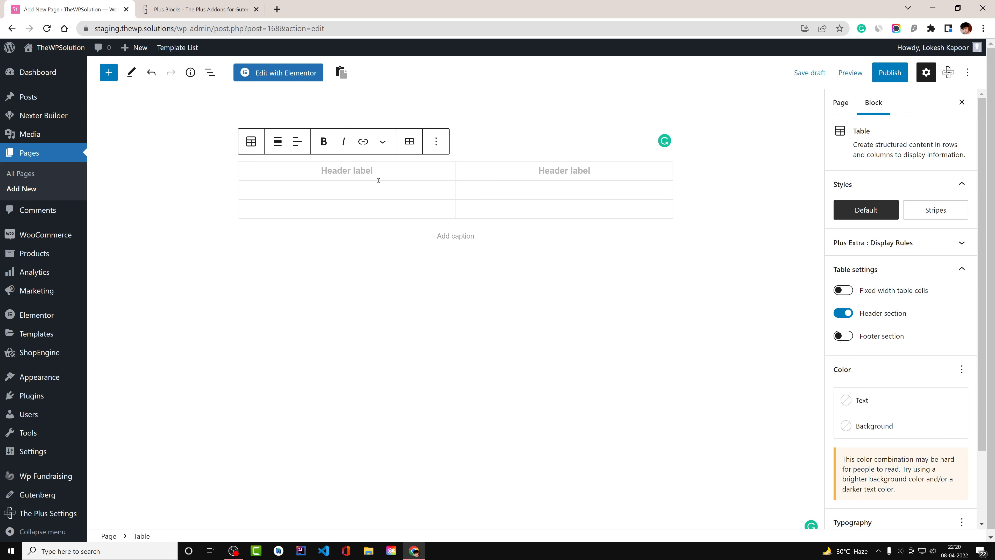
pyautogui.write('Name')
pyautogui.click(597, 166)
pyautogui.write('Marks')
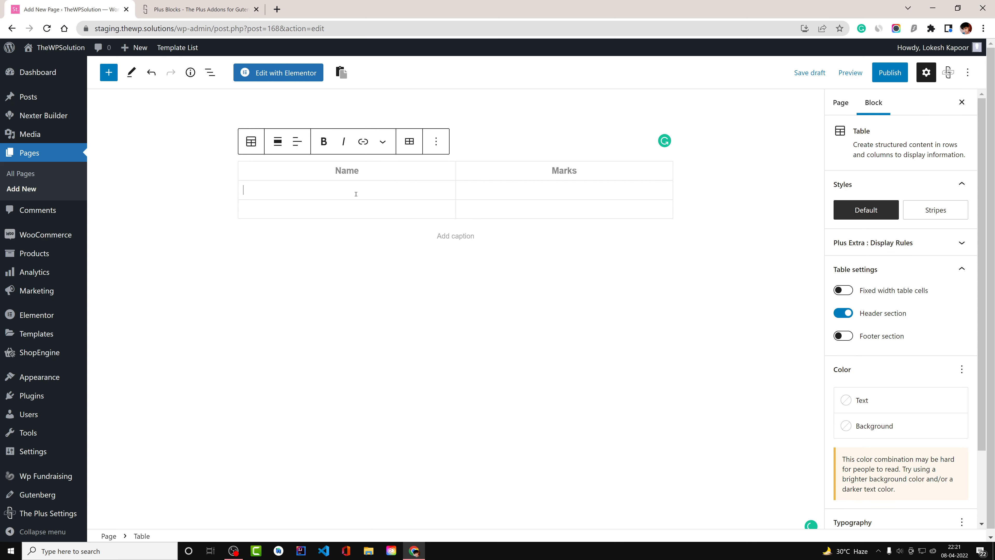
pyautogui.write('Lokesh')
pyautogui.write('Alex')
pyautogui.write('50')
pyautogui.write('60')
pyautogui.click(613, 271)
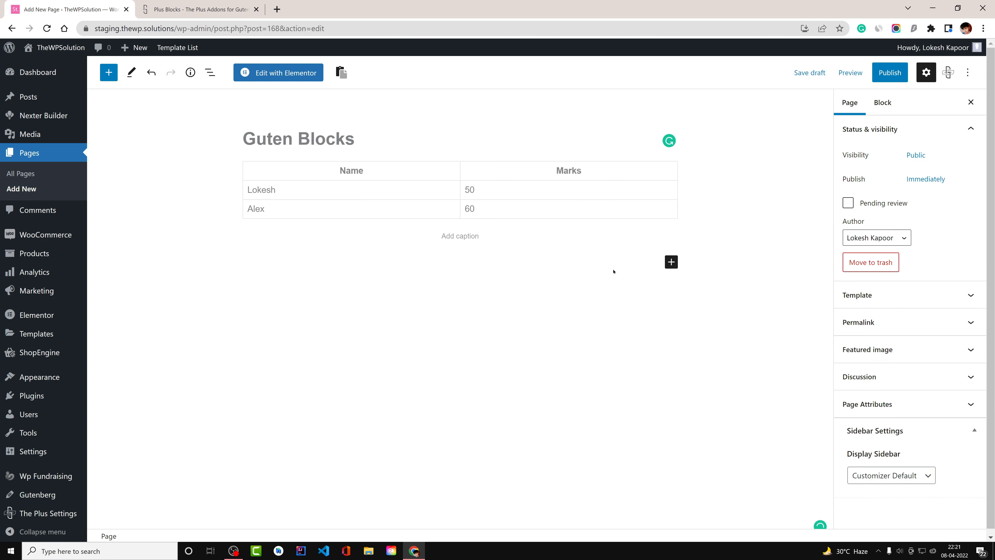
pyautogui.click(367, 183)
pyautogui.write('Kapoor')
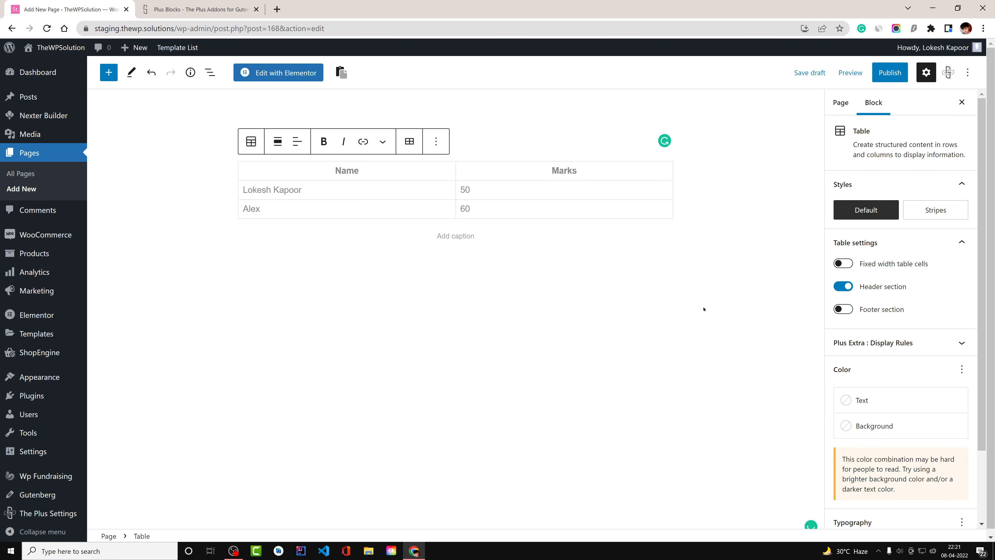
pyautogui.click(595, 251)
pyautogui.click(566, 201)
# Compare Default and Stripes table styles and settle on Stripes
pyautogui.click(936, 209)
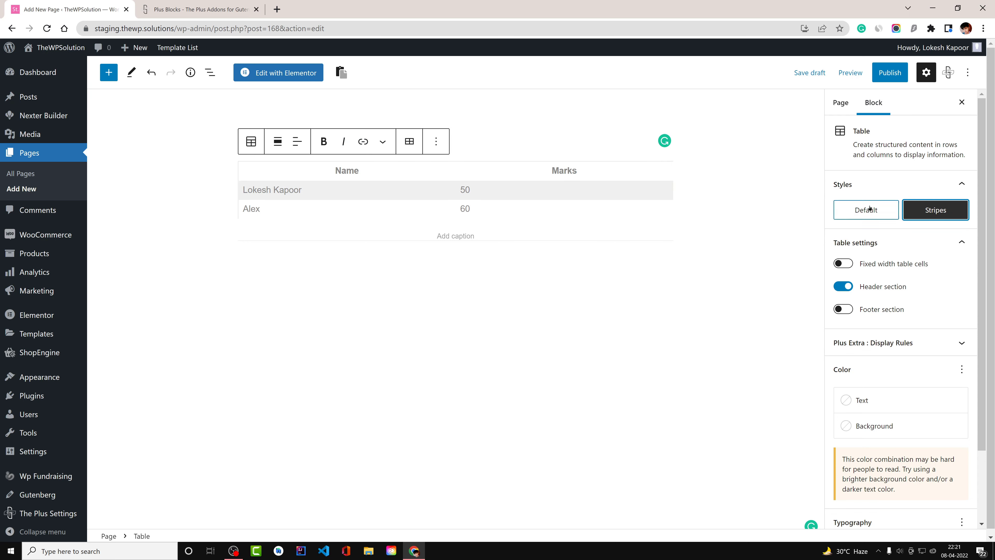
pyautogui.click(880, 214)
pyautogui.click(937, 212)
pyautogui.click(878, 214)
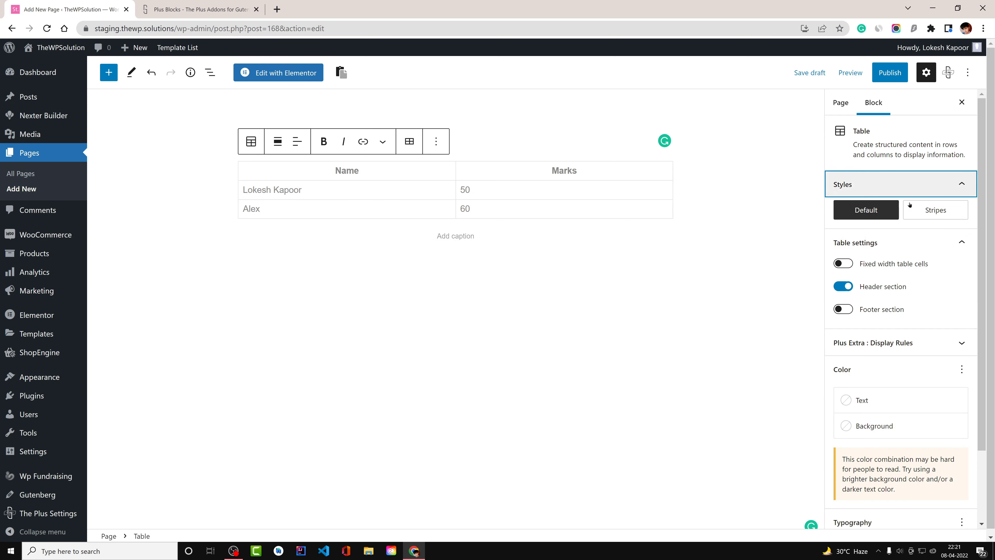
pyautogui.click(937, 210)
# Give the table a dark slate background colour
pyautogui.click(897, 424)
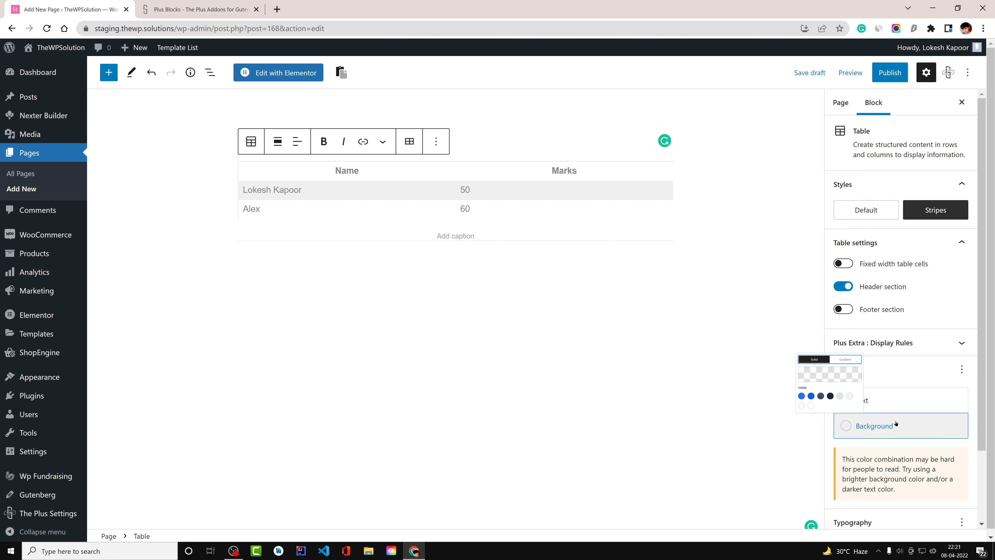
pyautogui.click(741, 400)
pyautogui.click(719, 400)
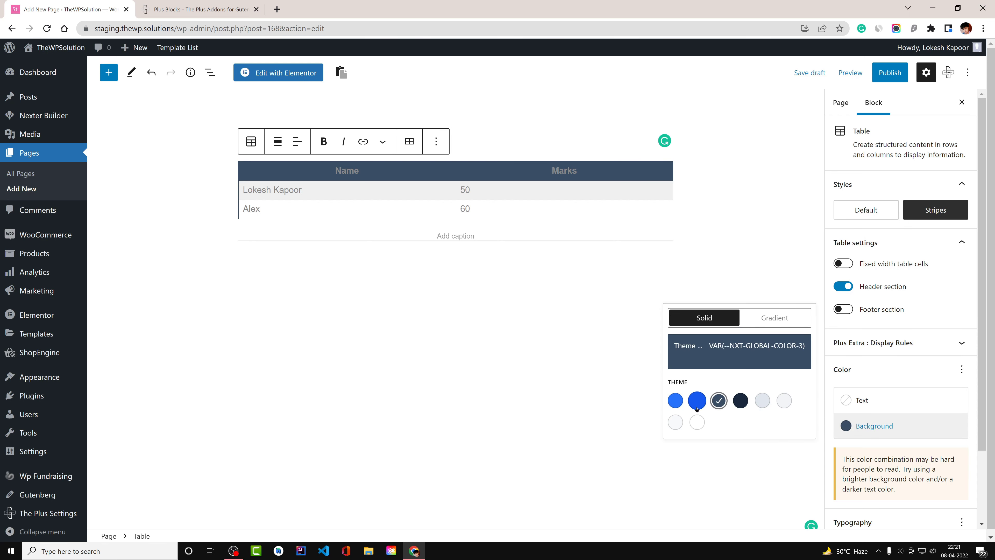
pyautogui.click(420, 226)
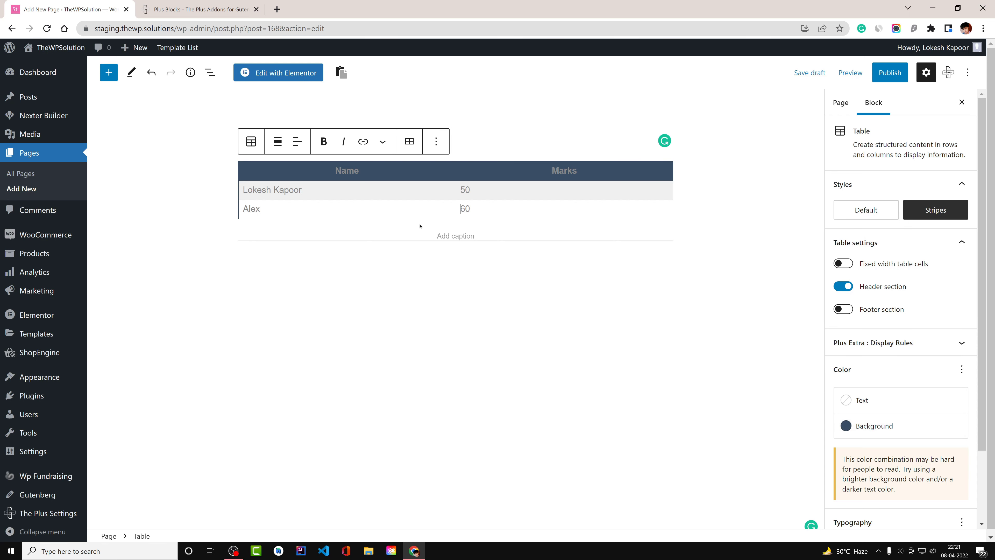
pyautogui.click(409, 142)
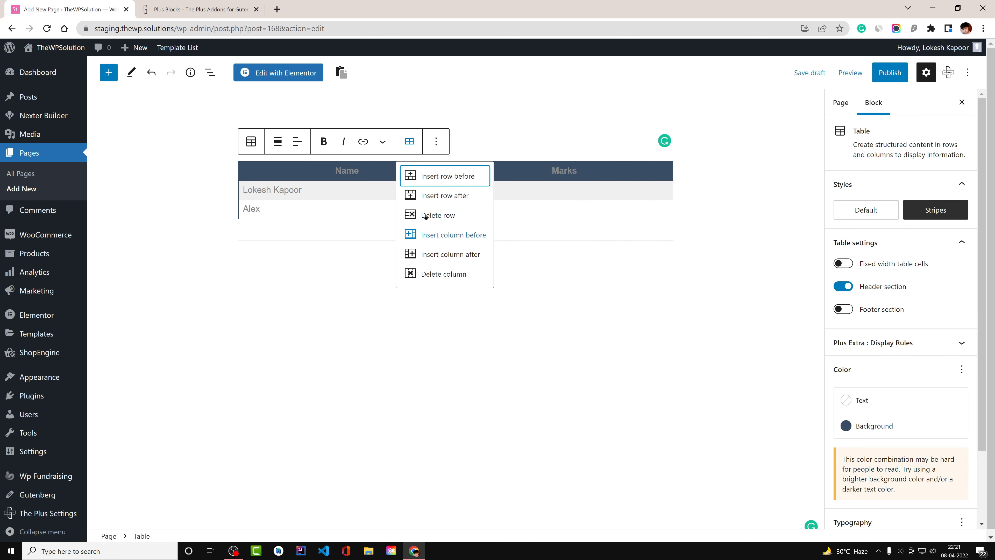
# Insert a new row after the last one with a student's name and 70 marks
pyautogui.click(457, 197)
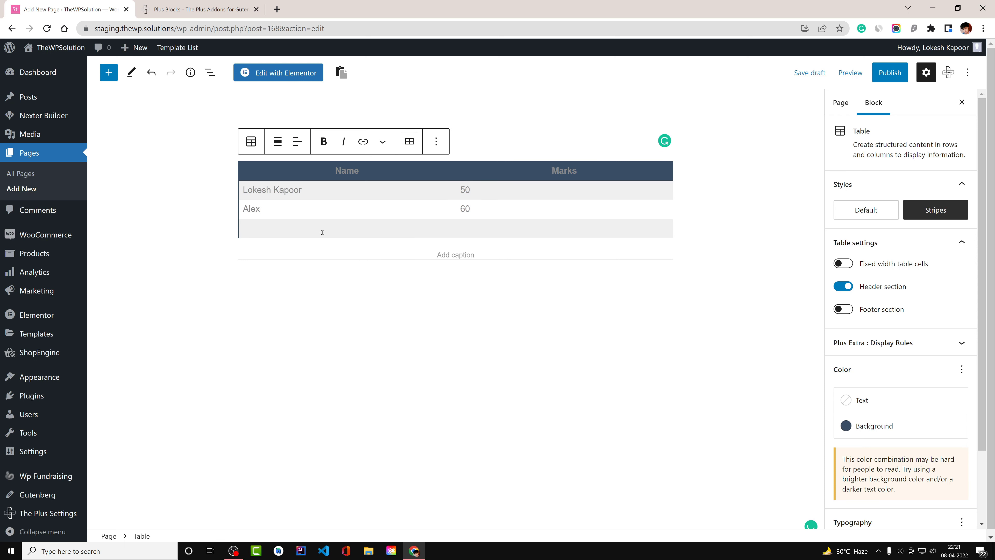
pyautogui.write('John')
pyautogui.click(485, 233)
pyautogui.write('70')
pyautogui.click(508, 250)
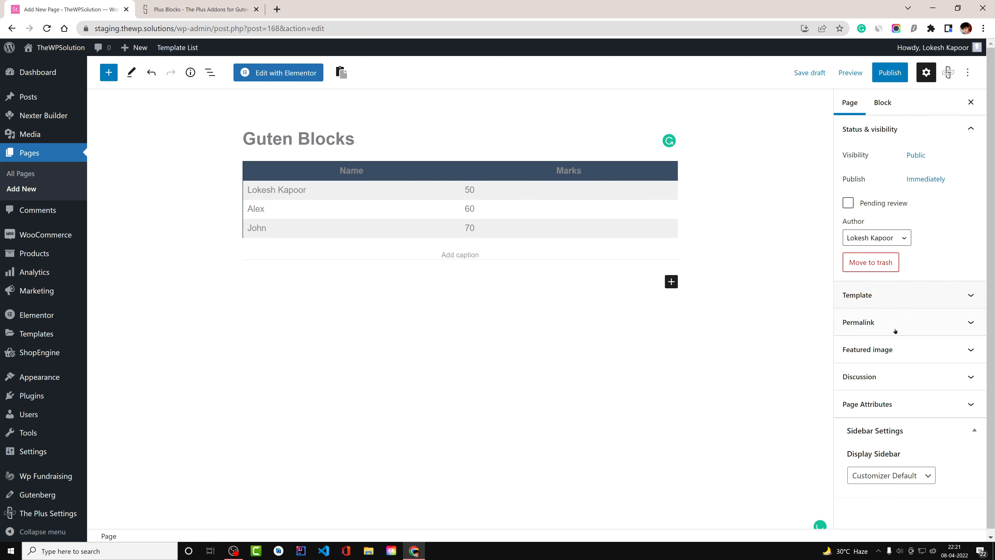
# Reset the table to Default style with a white background
pyautogui.click(629, 229)
pyautogui.click(881, 209)
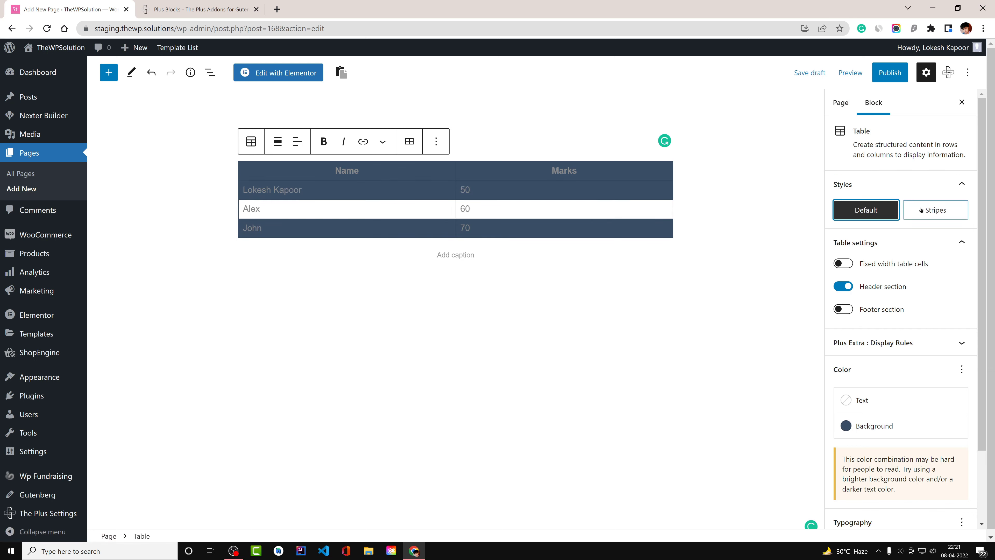
pyautogui.click(860, 425)
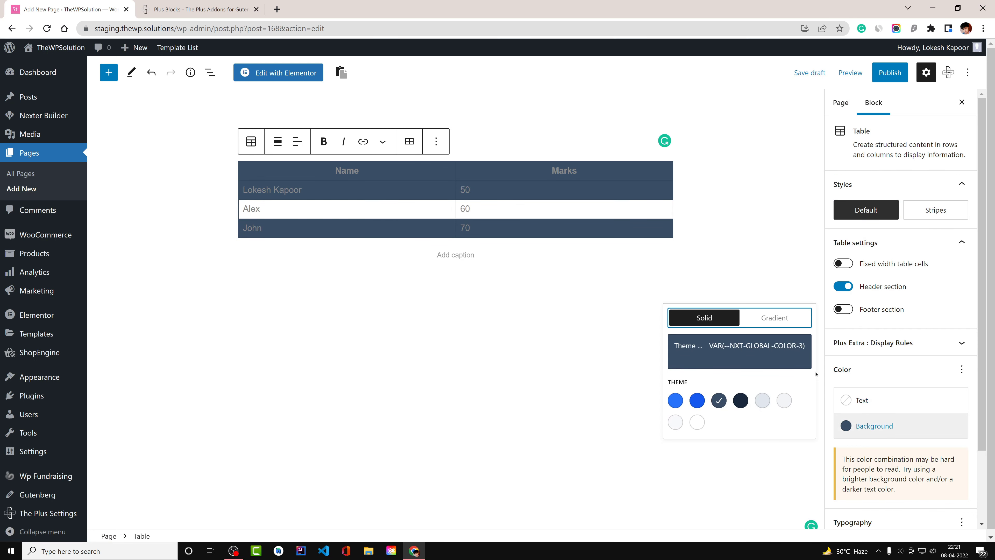
pyautogui.click(698, 423)
pyautogui.click(514, 303)
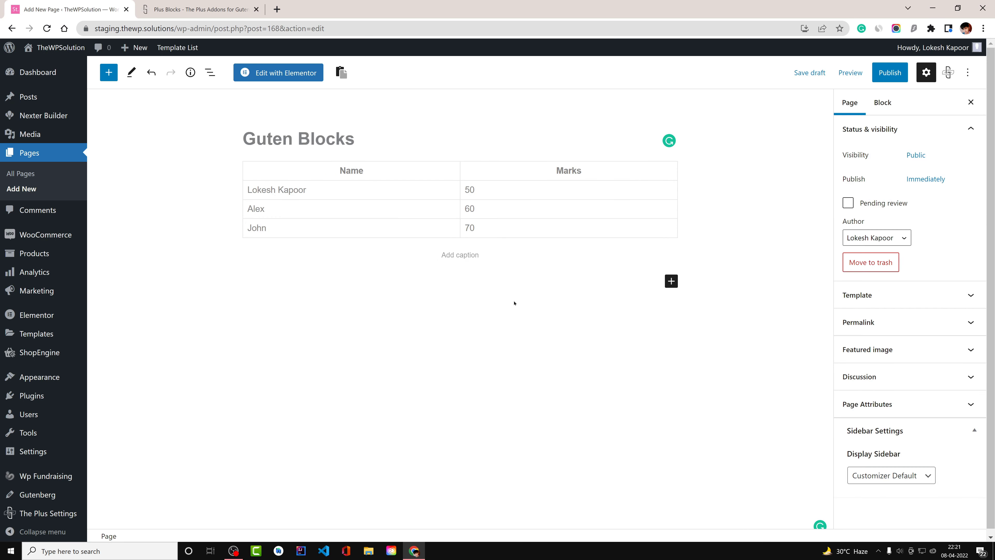
pyautogui.click(502, 187)
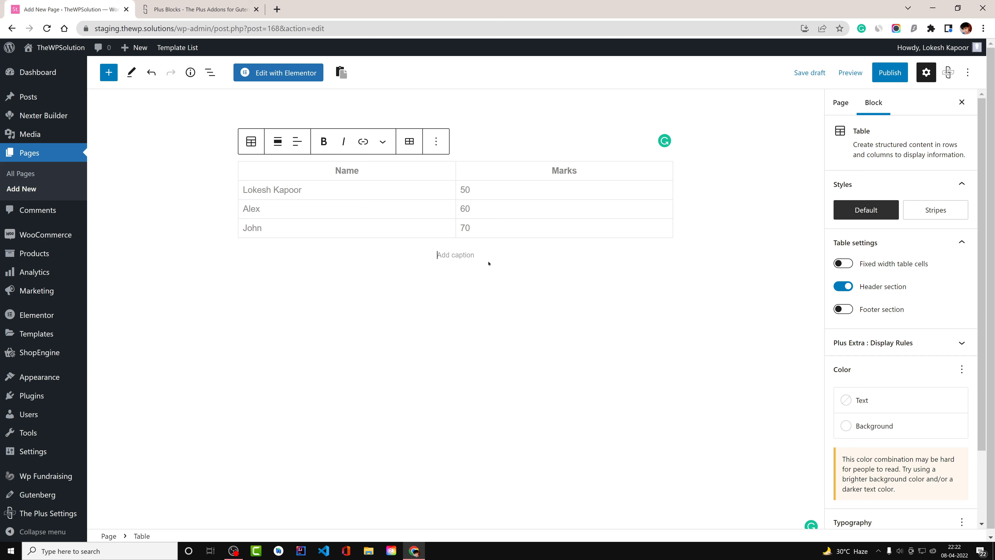
# Insert a TP Data Table block below the Name/Marks table via /table
pyautogui.press('Return')
pyautogui.write('/')
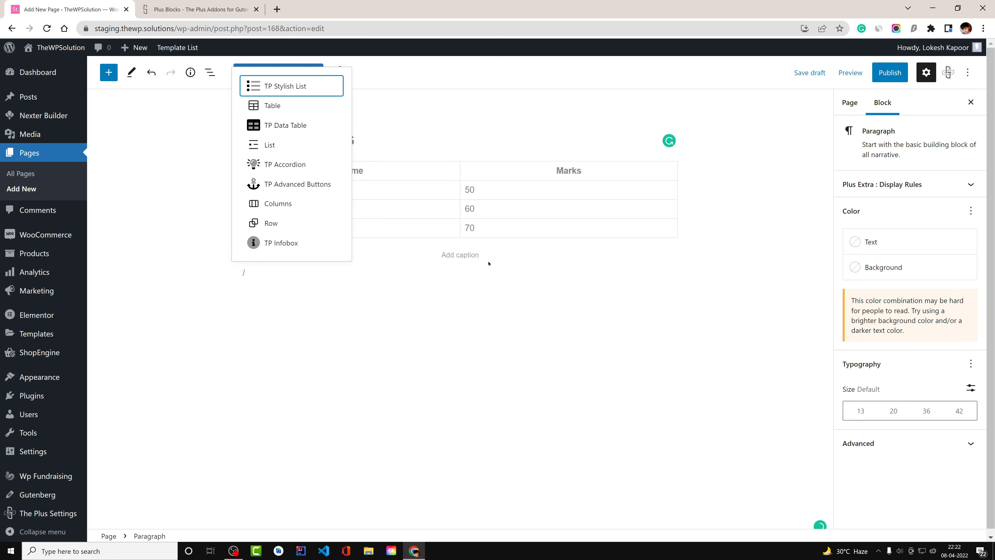
pyautogui.write('t')
pyautogui.press('BackSpace')
pyautogui.write('table')
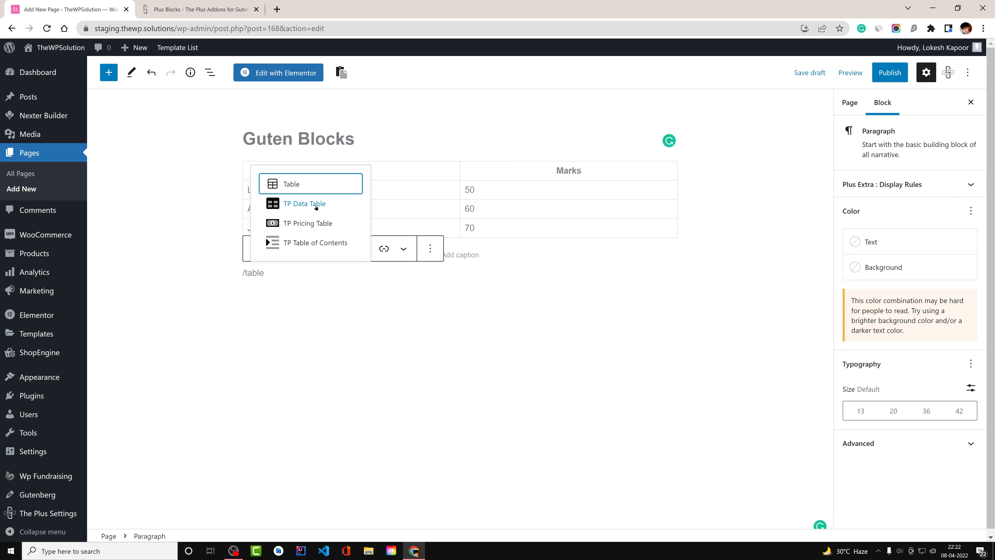
pyautogui.click(297, 205)
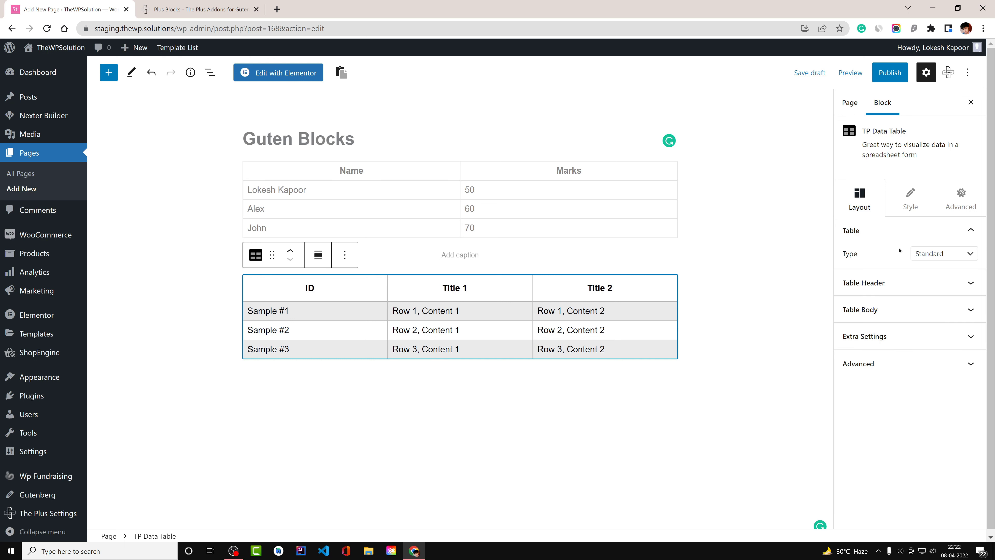
# Keep the TP Data Table type Standard and delete the Title 2 header cell
pyautogui.click(944, 254)
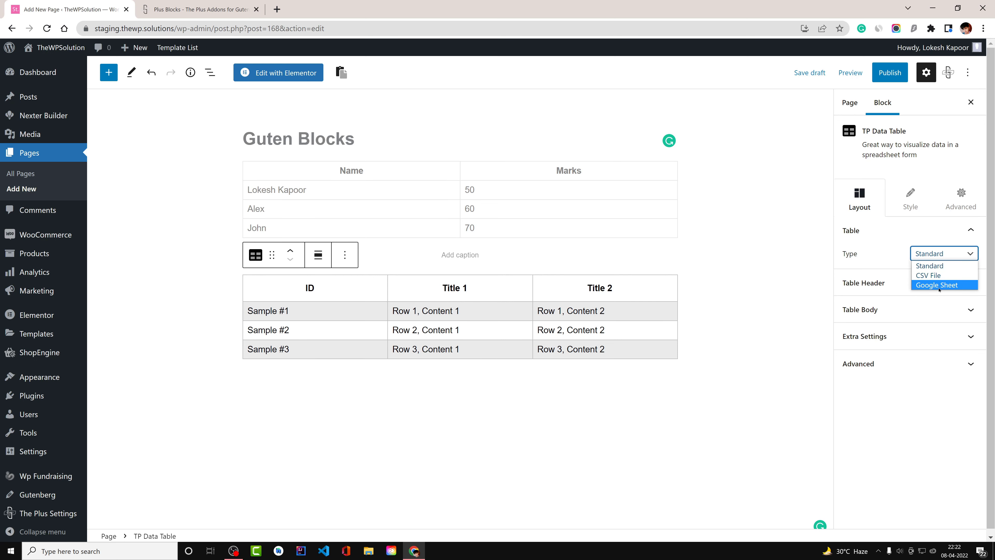
pyautogui.click(929, 266)
pyautogui.click(542, 202)
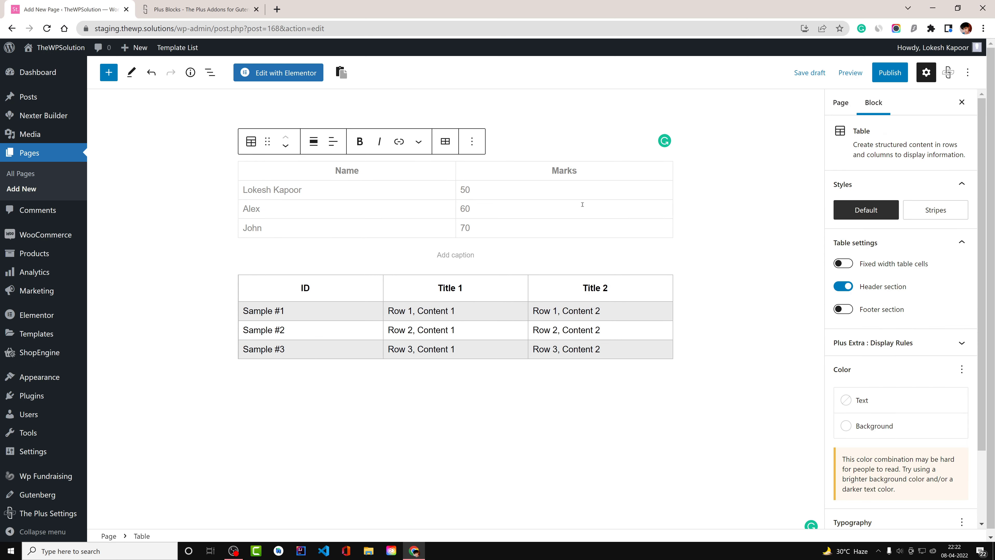
pyautogui.click(534, 287)
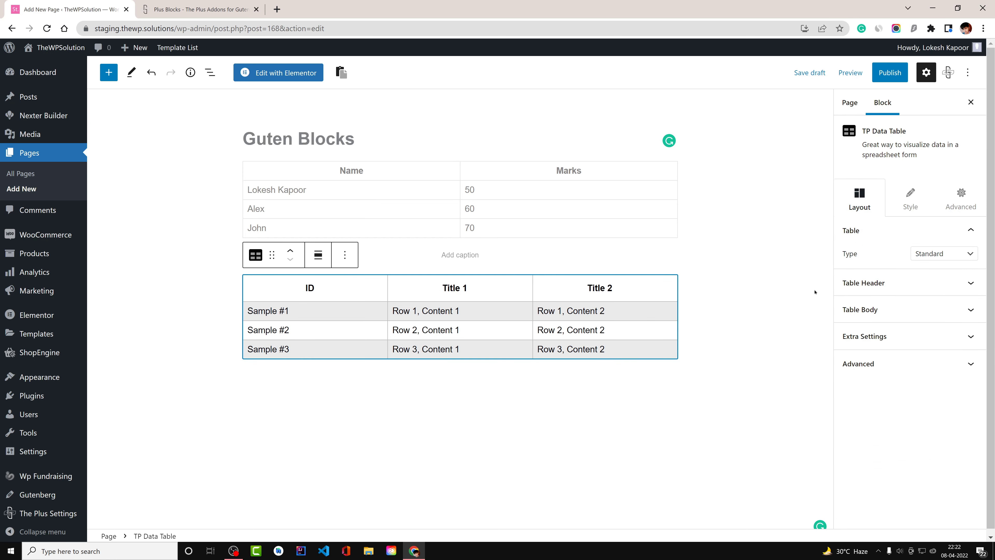
pyautogui.click(910, 289)
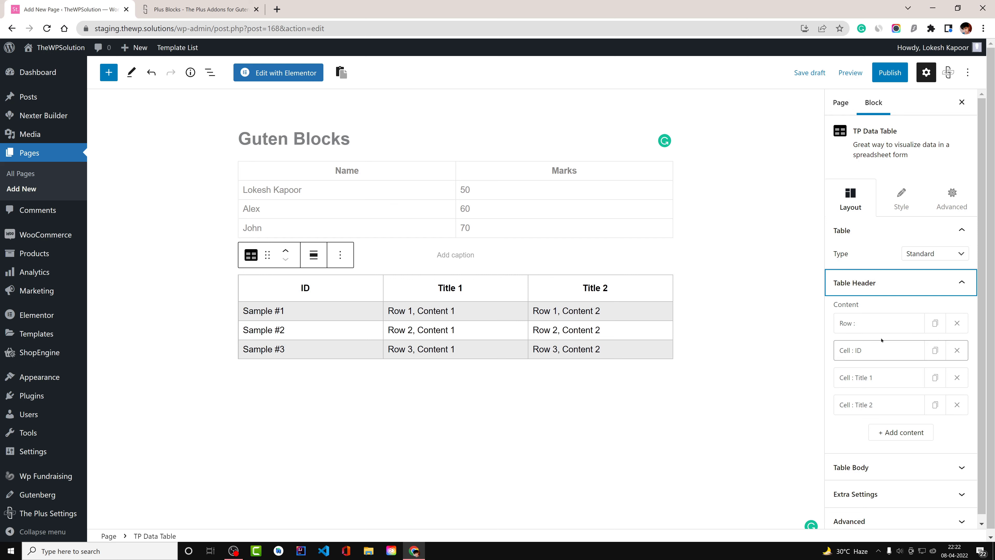
pyautogui.click(879, 352)
pyautogui.click(879, 352)
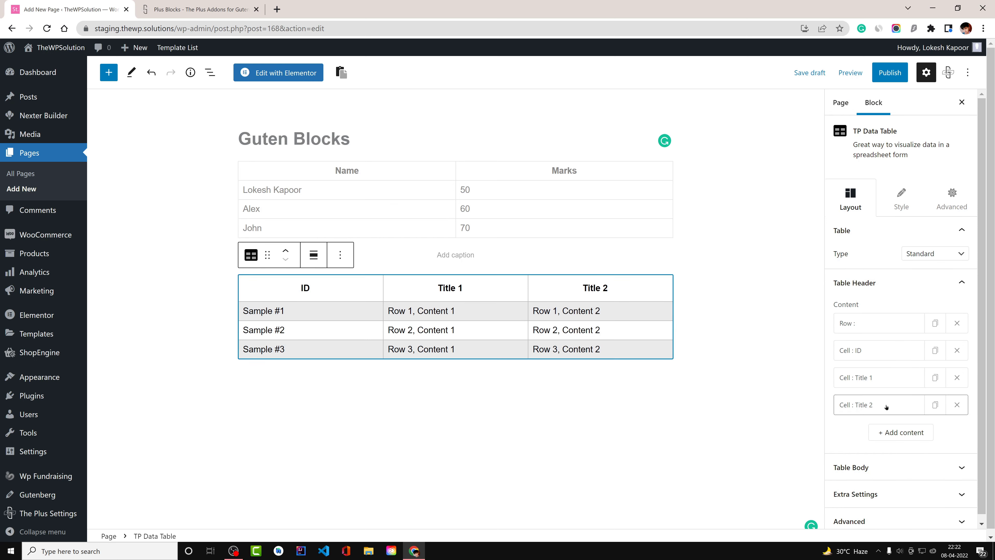
pyautogui.click(957, 404)
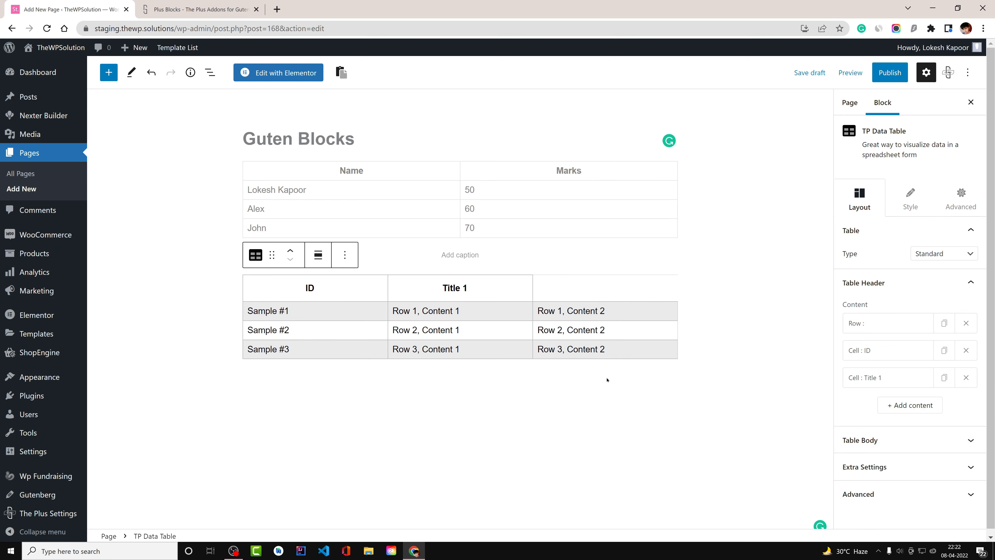
# Delete the Content 2 cell from each of the three body rows
pyautogui.click(873, 441)
pyautogui.scroll(-7, 897, 317)
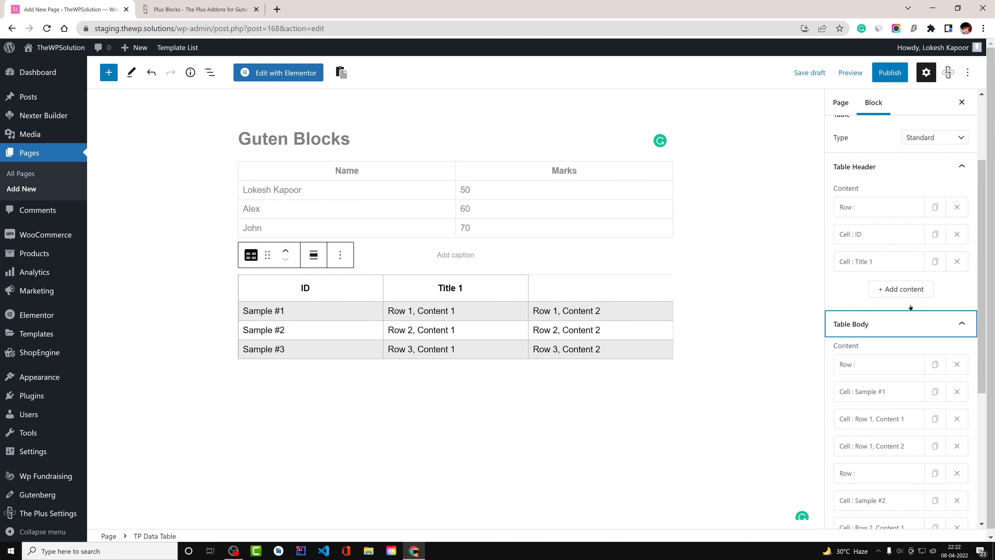
pyautogui.click(957, 208)
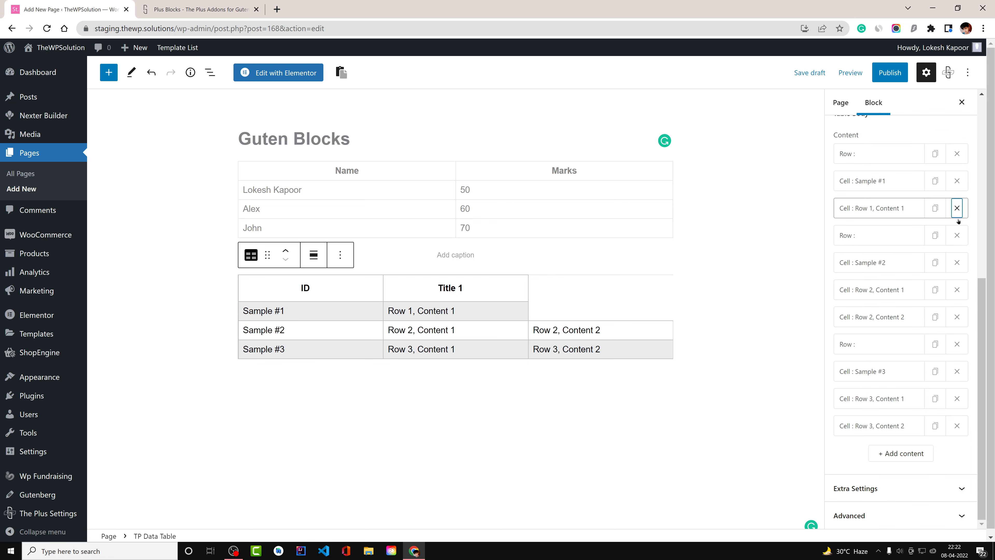
pyautogui.click(957, 317)
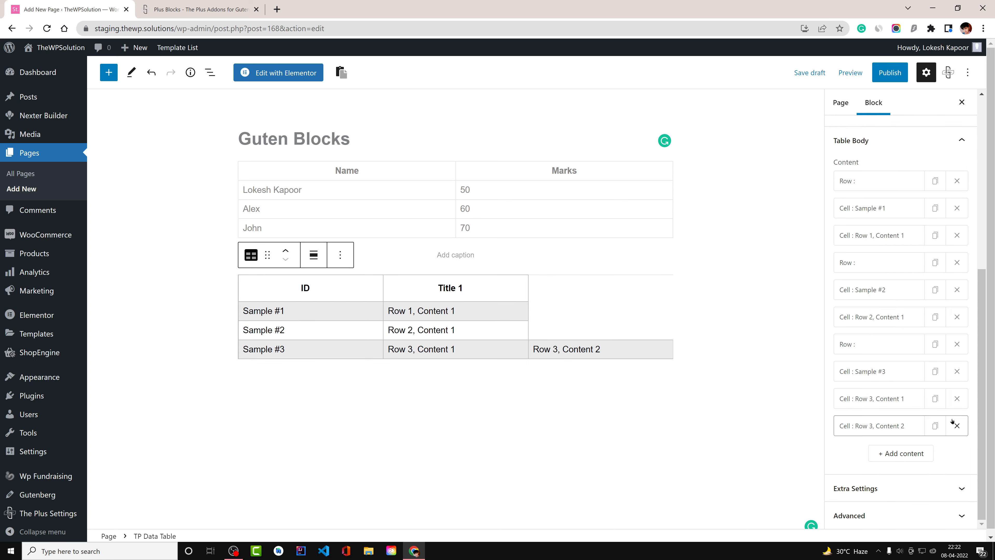
pyautogui.click(956, 426)
pyautogui.scroll(8, 897, 310)
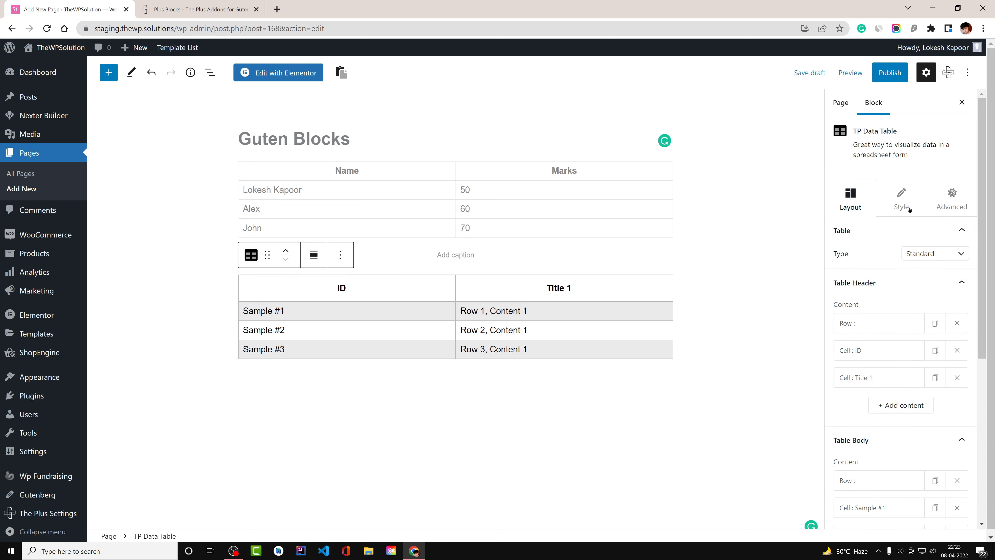
# Turn on the Stripped Effect for the TP Data Table body
pyautogui.click(900, 198)
pyautogui.click(884, 253)
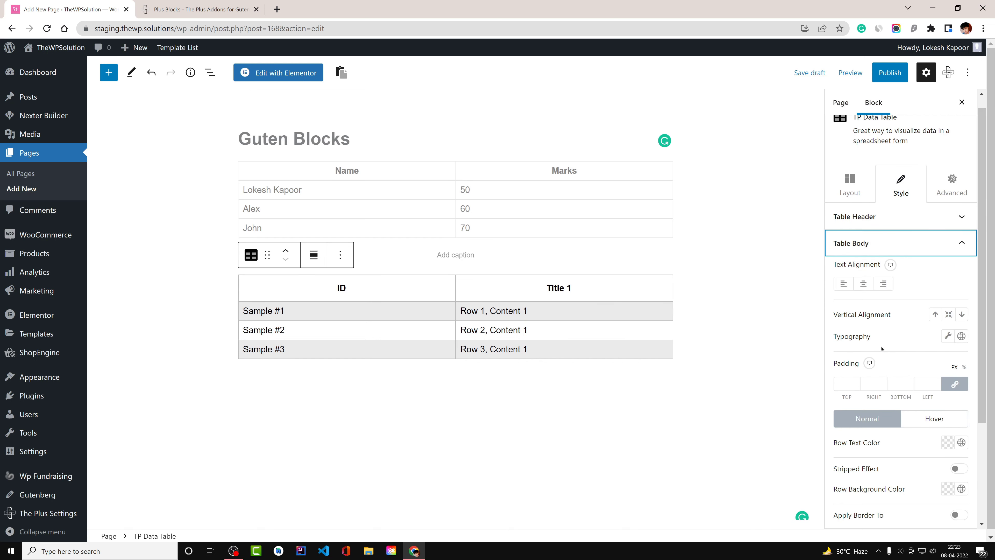
pyautogui.scroll(-3, 880, 337)
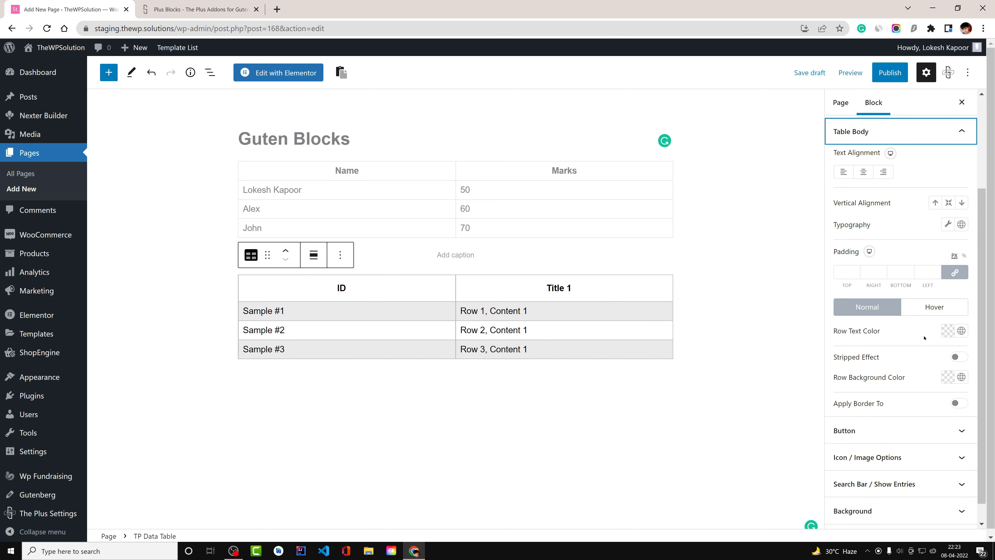
pyautogui.scroll(-1, 950, 341)
pyautogui.click(958, 335)
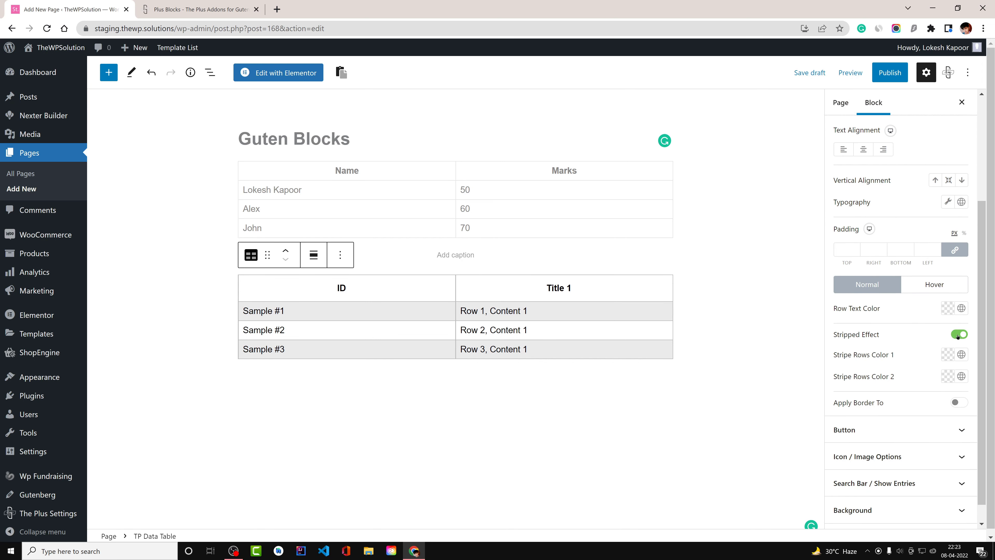
# Set Stripe Rows Color 1 to pale grey and Color 2 to #D6D6D6
pyautogui.click(948, 355)
pyautogui.click(894, 196)
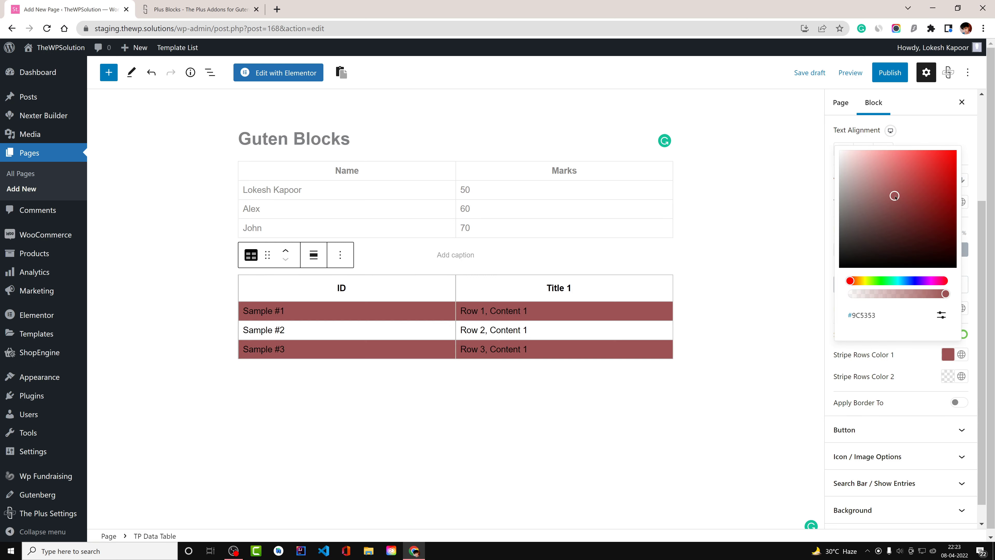
pyautogui.moveTo(869, 164); pyautogui.dragTo(822, 164)
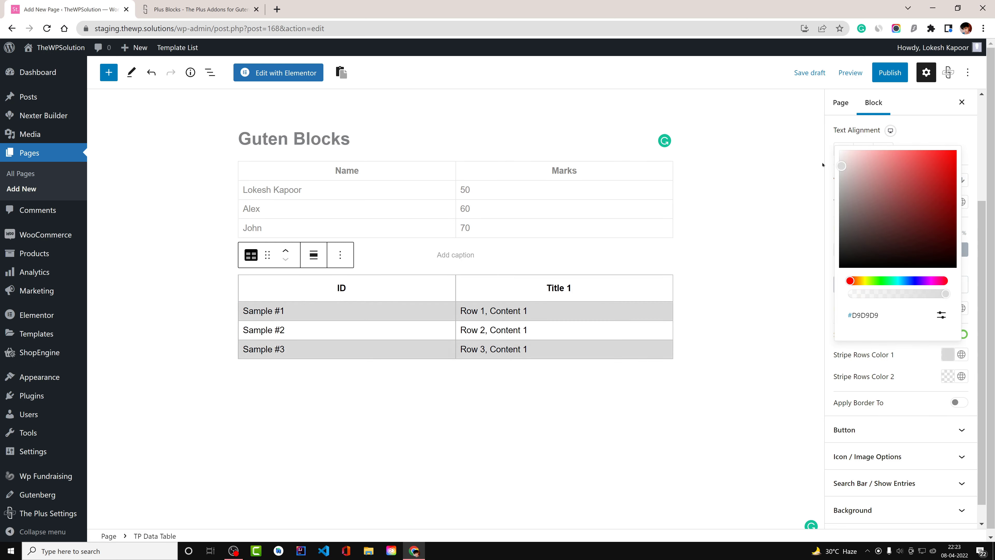
pyautogui.click(947, 378)
pyautogui.click(948, 377)
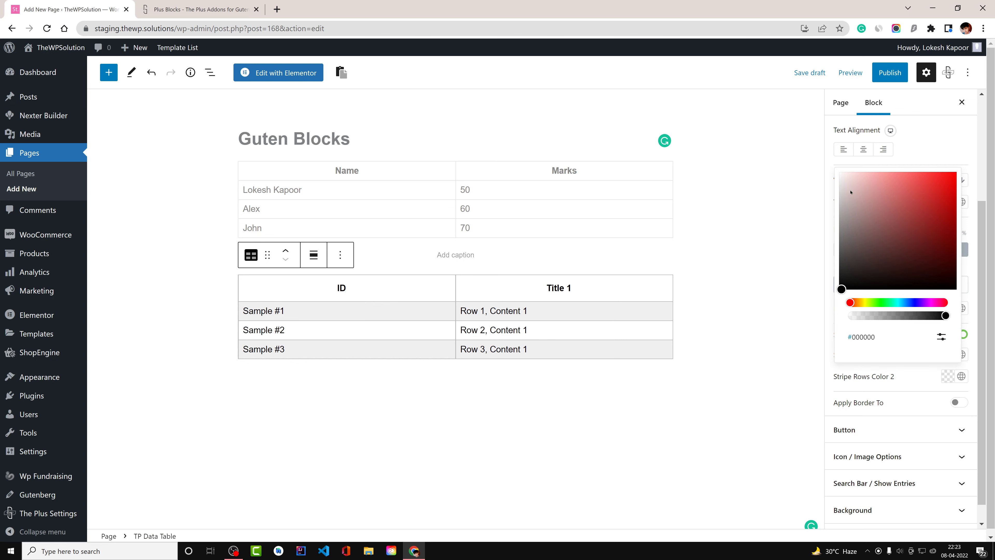
pyautogui.moveTo(848, 194)
pyautogui.mouseDown()
pyautogui.moveTo(833, 179)
pyautogui.moveTo(832, 190)
pyautogui.mouseUp()
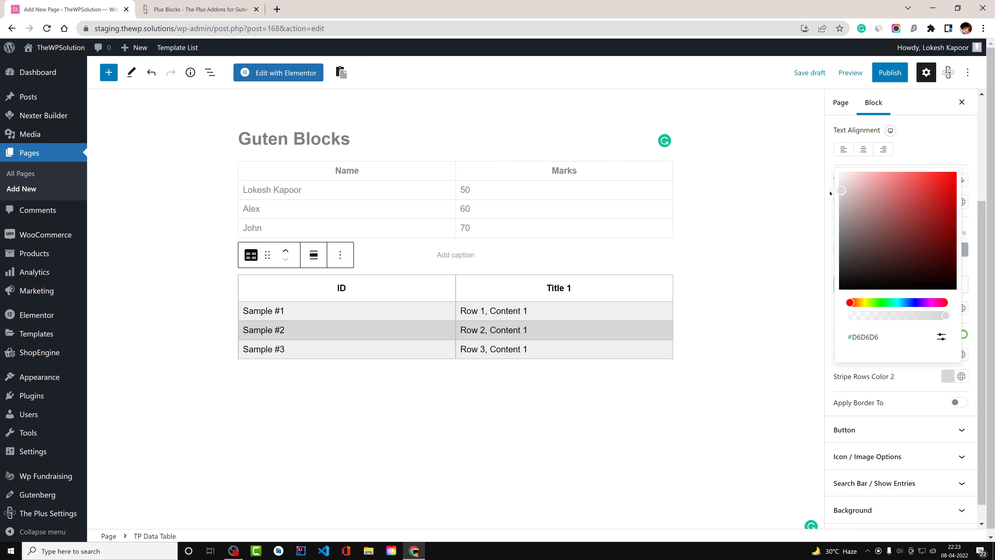
pyautogui.click(639, 194)
# Give the Name/Marks table header the light blue-grey theme swatch as its background
pyautogui.click(935, 167)
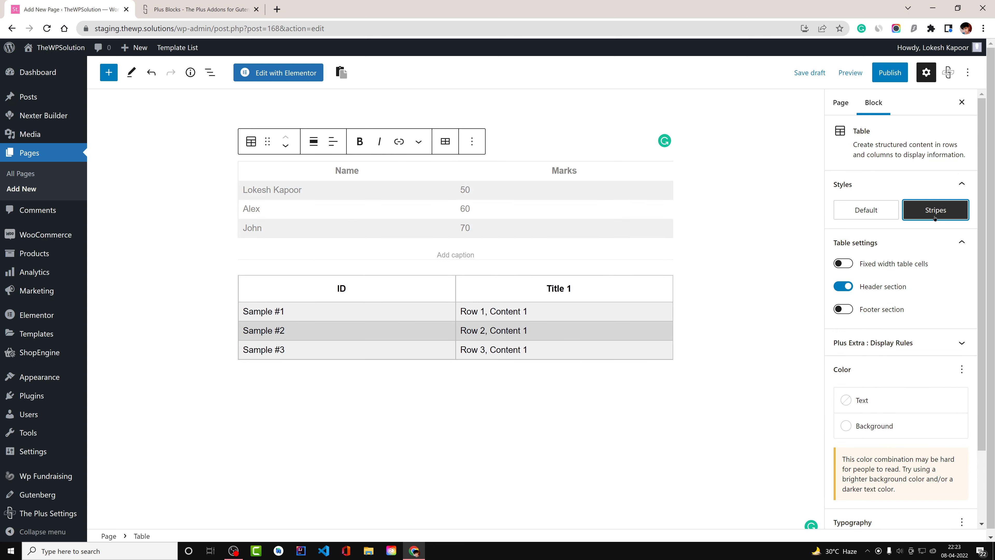
pyautogui.scroll(-1, 927, 269)
pyautogui.click(874, 339)
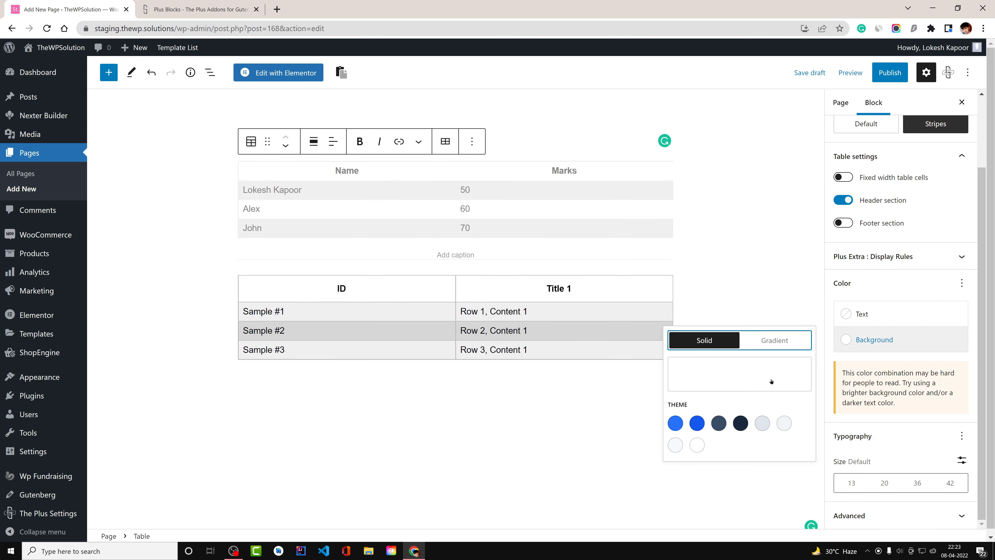
pyautogui.click(760, 423)
pyautogui.click(782, 422)
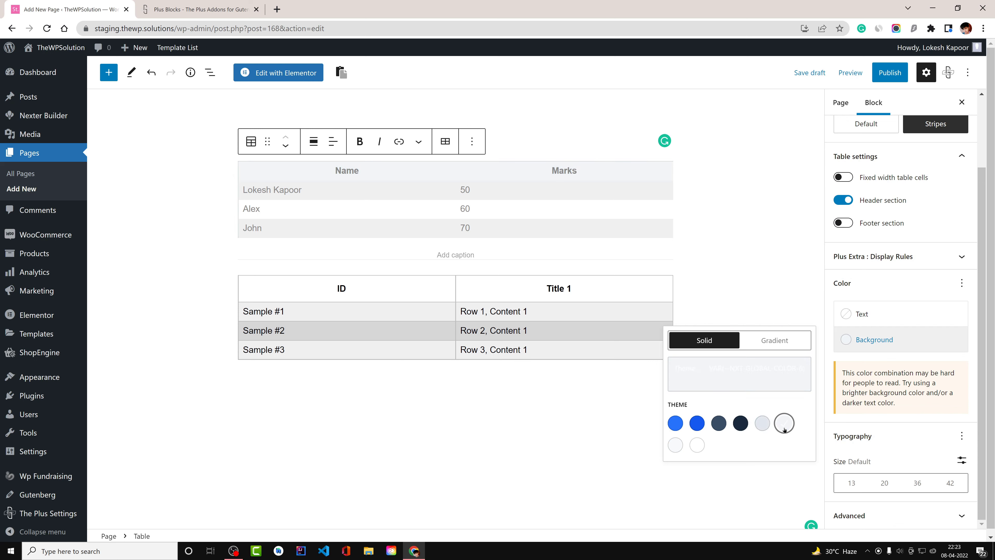
pyautogui.click(760, 423)
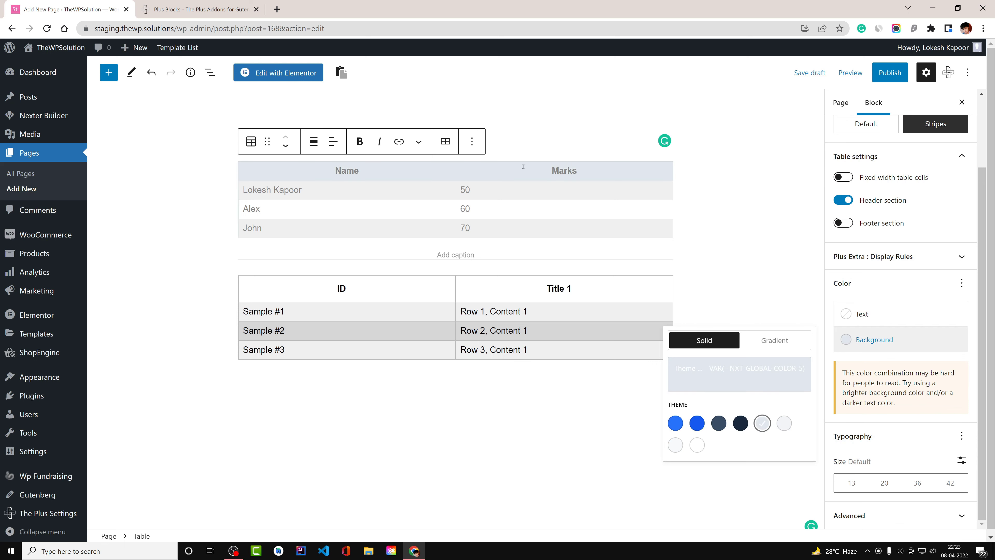
pyautogui.click(916, 293)
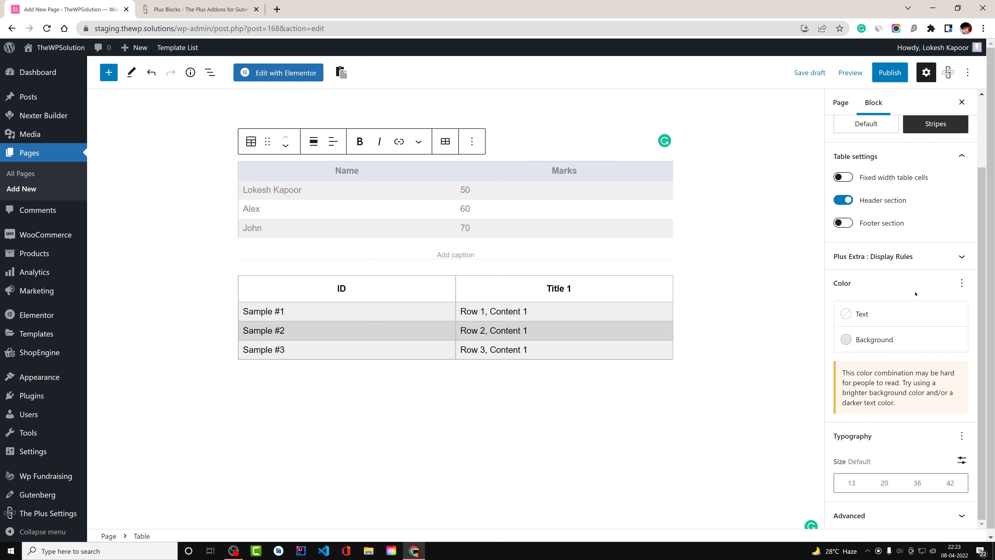
# Compare the plain style, keep the Name/Marks table on Stripes, and select the TP Data Table
pyautogui.scroll(2, 916, 294)
pyautogui.moveTo(856, 218)
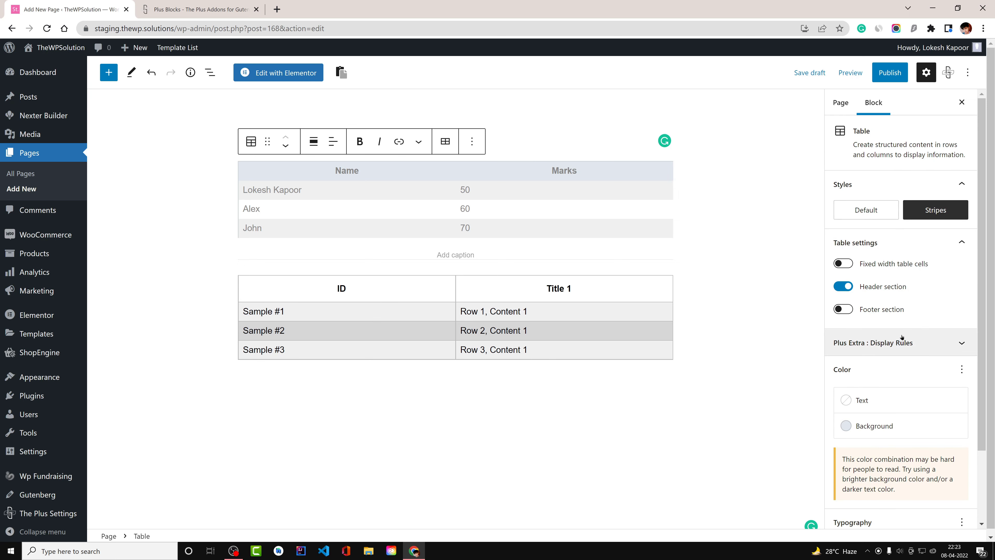
pyautogui.scroll(-2, 951, 288)
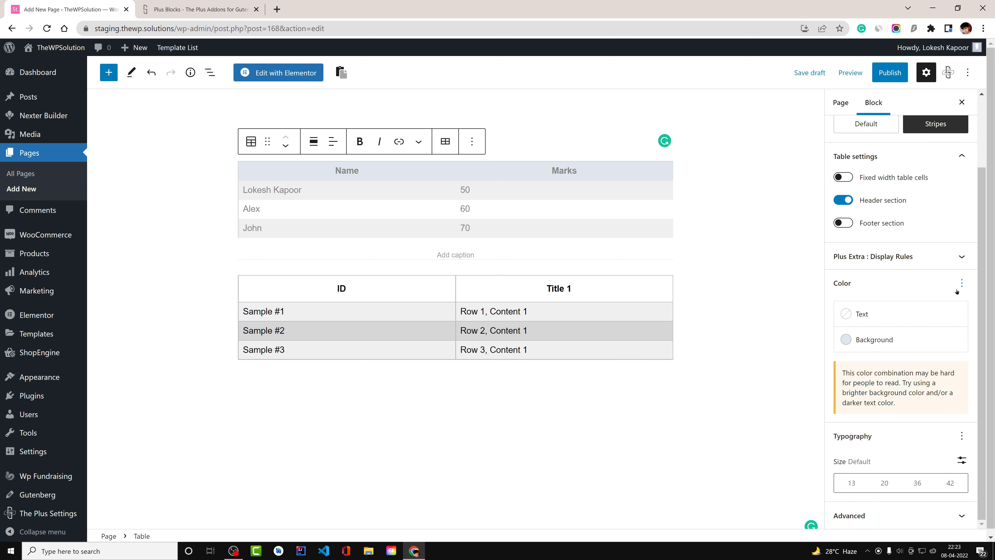
pyautogui.scroll(2, 913, 283)
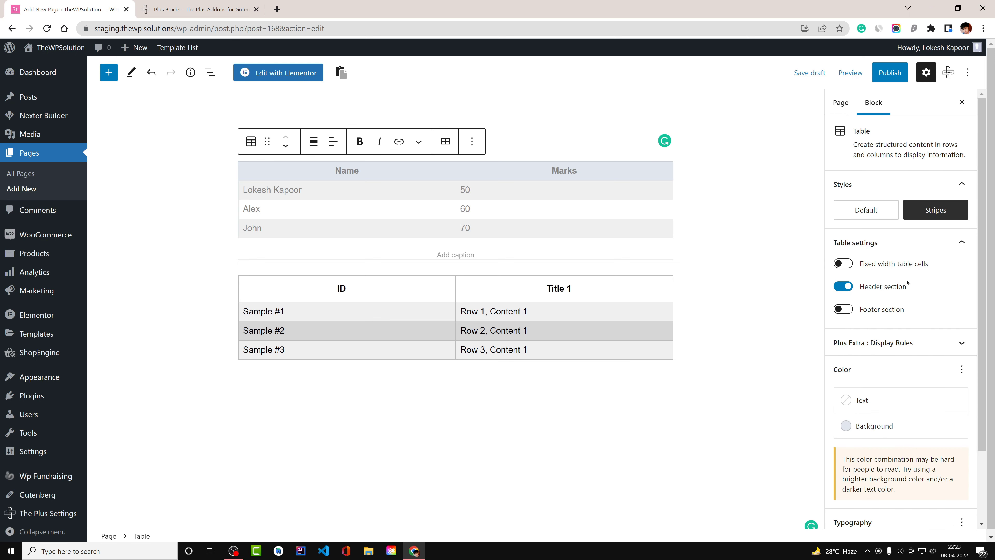
pyautogui.click(872, 217)
pyautogui.click(929, 216)
pyautogui.click(869, 218)
pyautogui.click(926, 216)
pyautogui.click(600, 328)
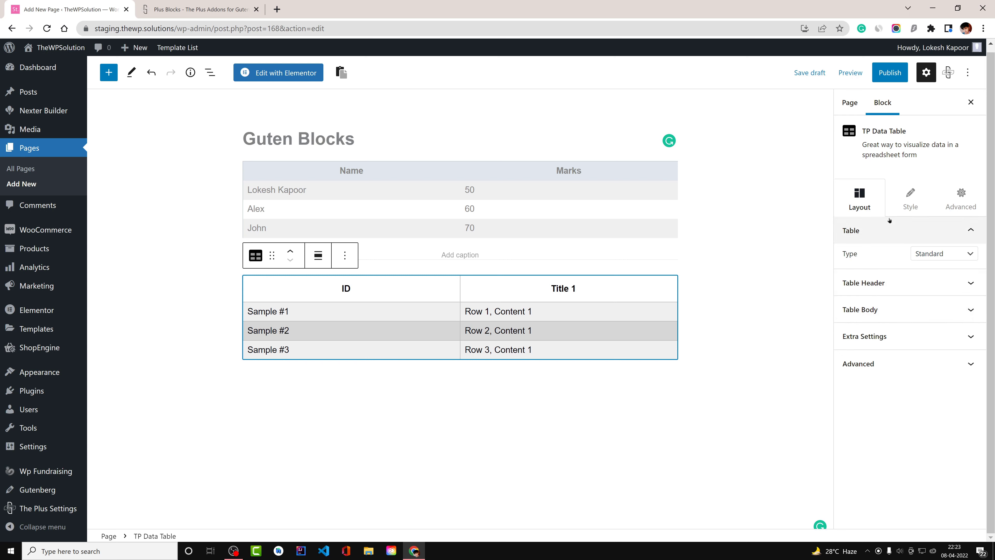
# Enable Table Searchable and a Filter Dropdown showing 5 entries, leave sorting off, and keep Swipe
pyautogui.click(891, 344)
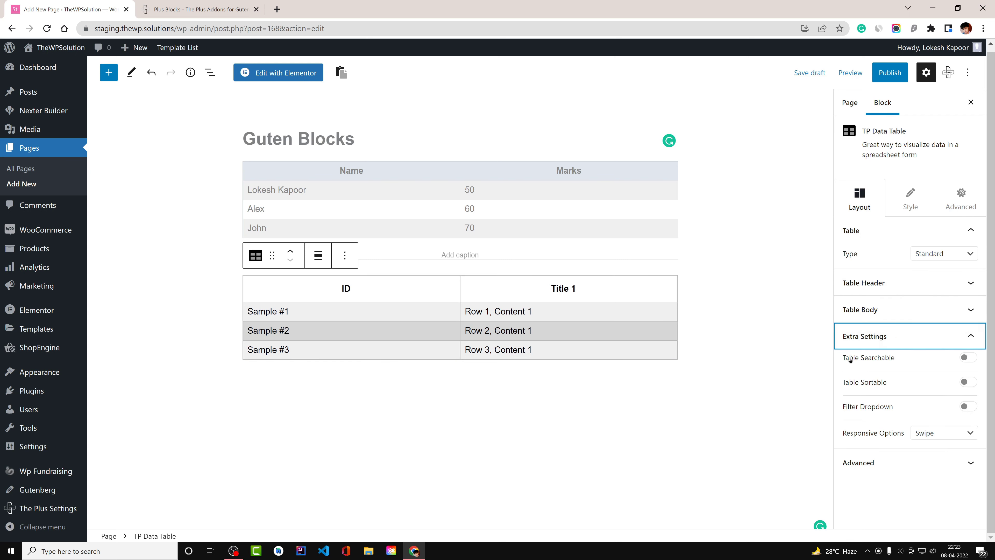
pyautogui.click(974, 360)
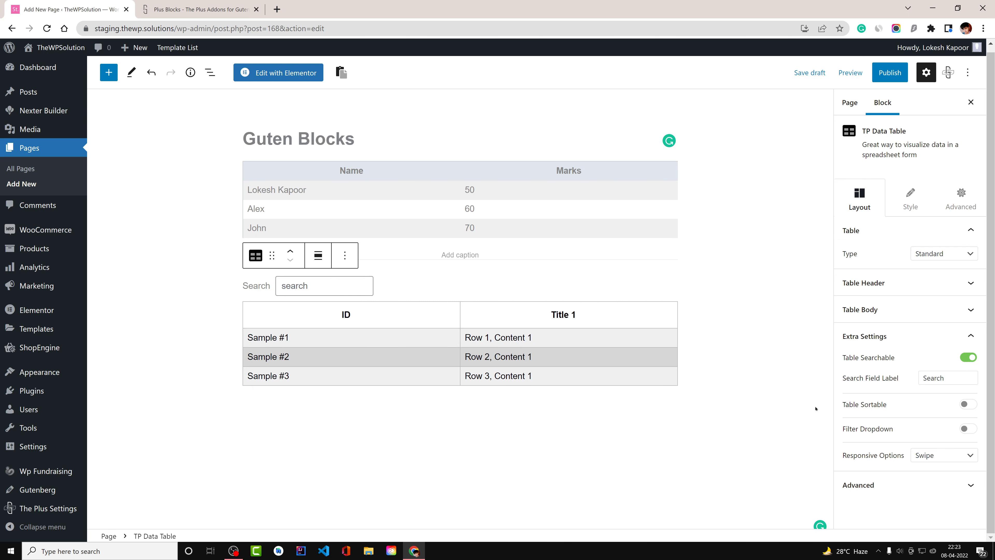
pyautogui.click(973, 405)
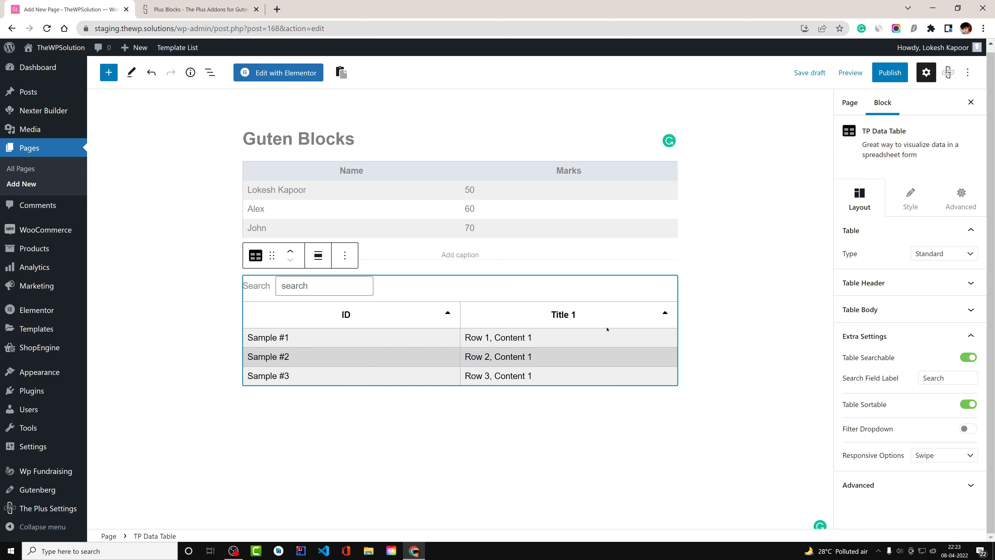
pyautogui.click(964, 403)
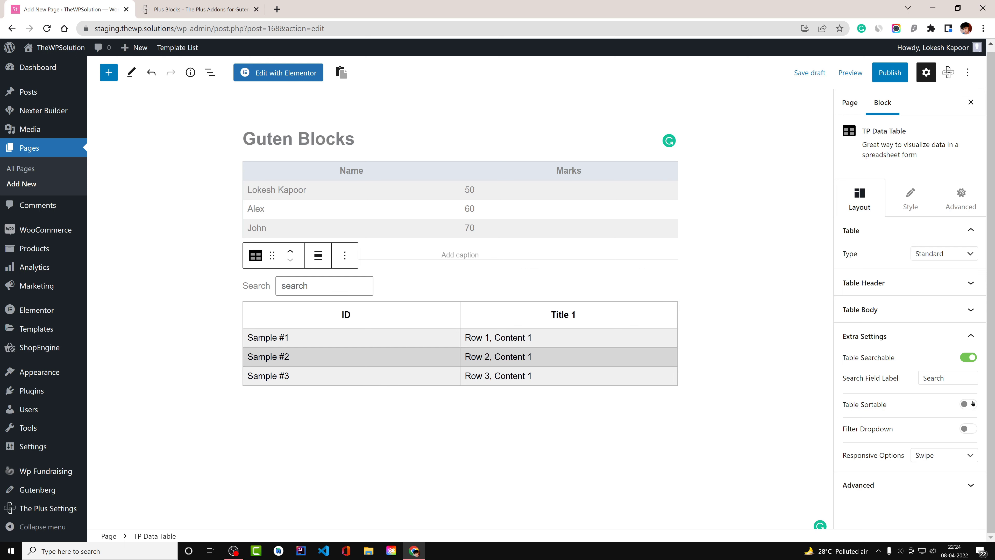
pyautogui.click(965, 428)
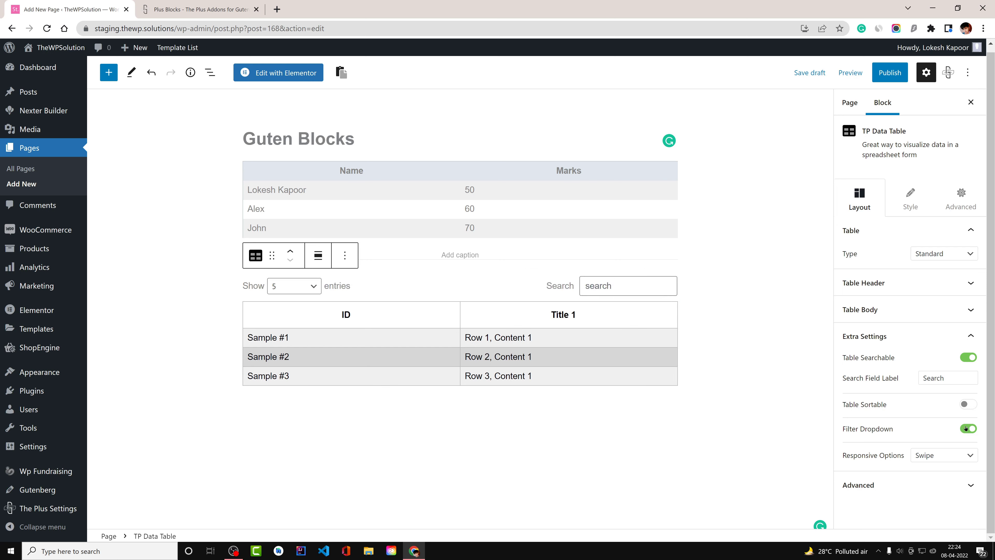
pyautogui.click(313, 288)
pyautogui.click(498, 334)
pyautogui.click(939, 454)
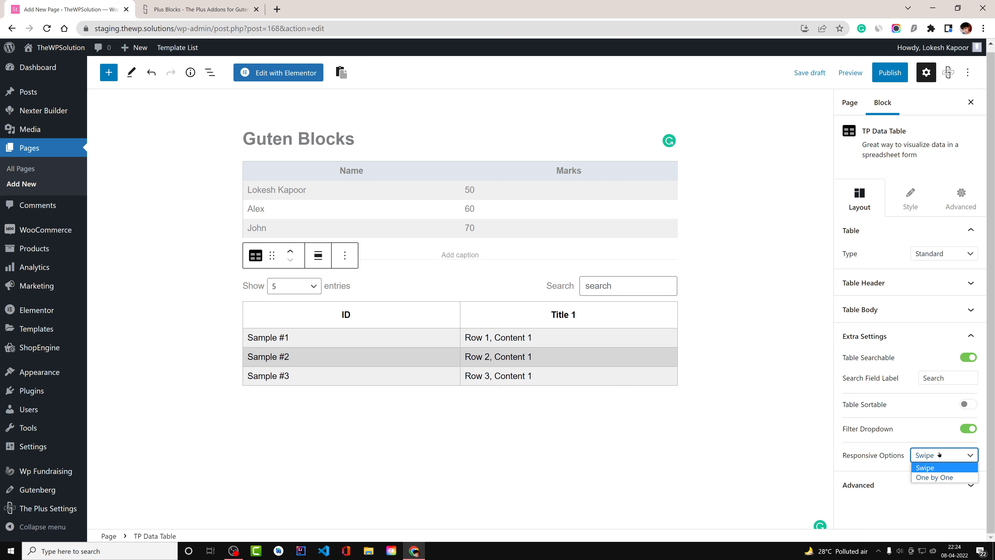
pyautogui.click(939, 454)
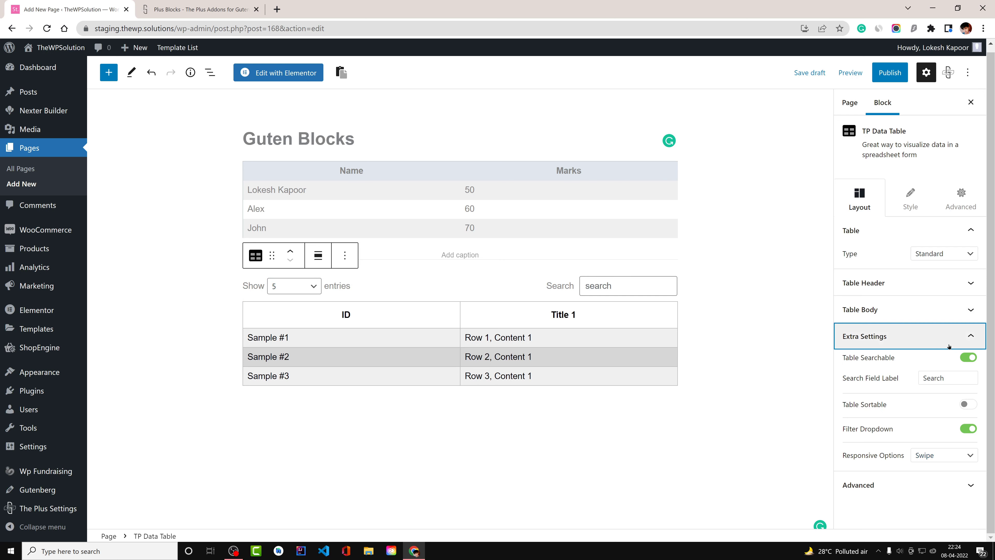
pyautogui.click(940, 336)
# Inspect the data table's Search Bar, Table Body and Row Text Color styling without changing anything
pyautogui.click(911, 199)
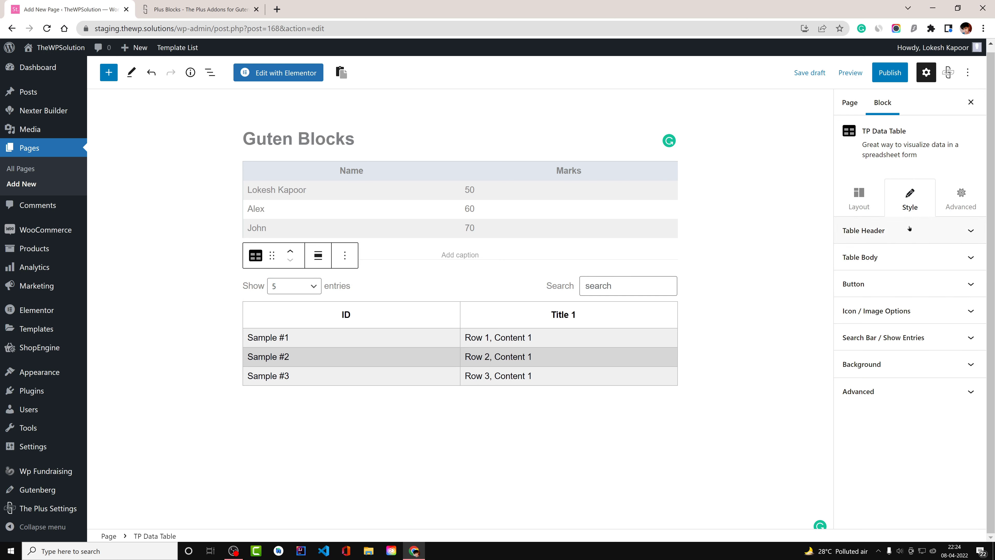
pyautogui.click(908, 338)
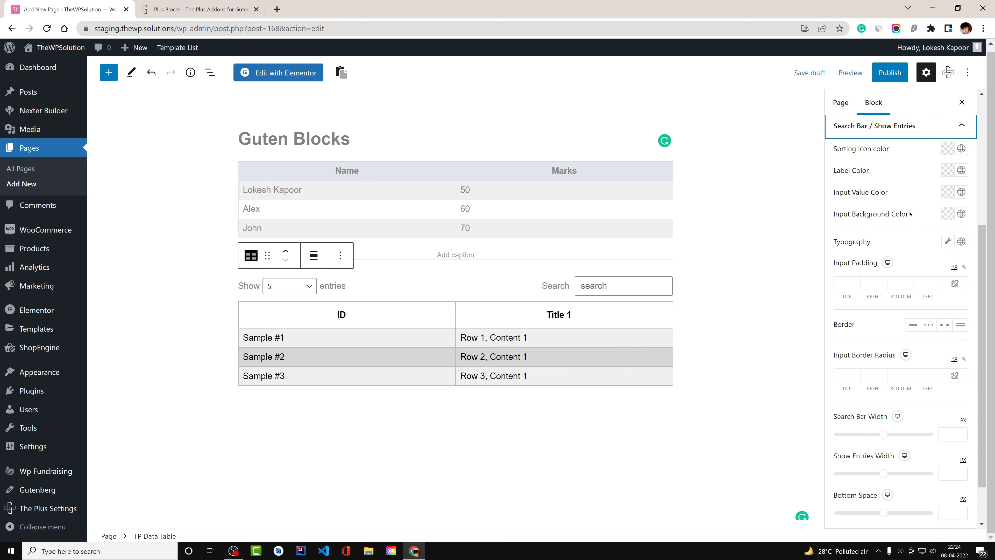
pyautogui.click(878, 126)
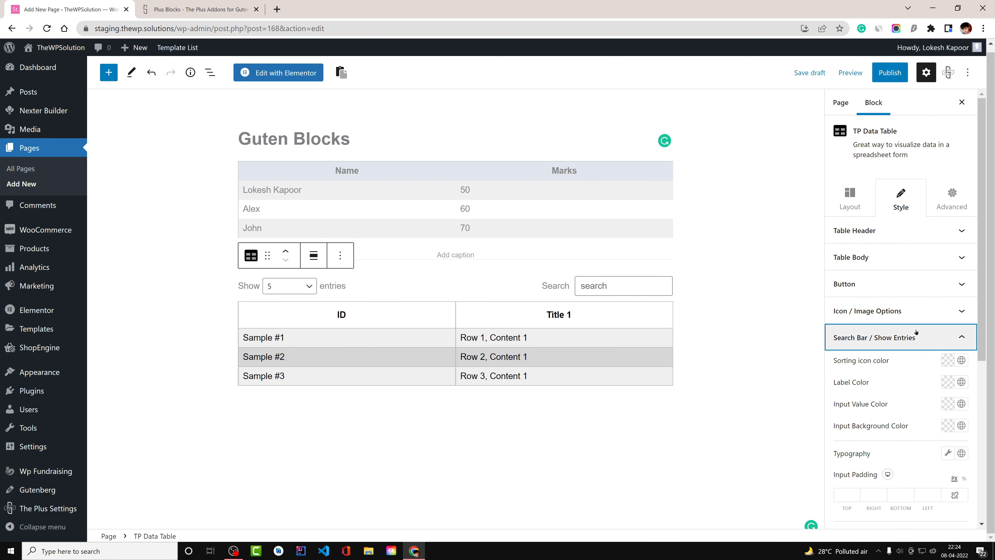
pyautogui.click(905, 257)
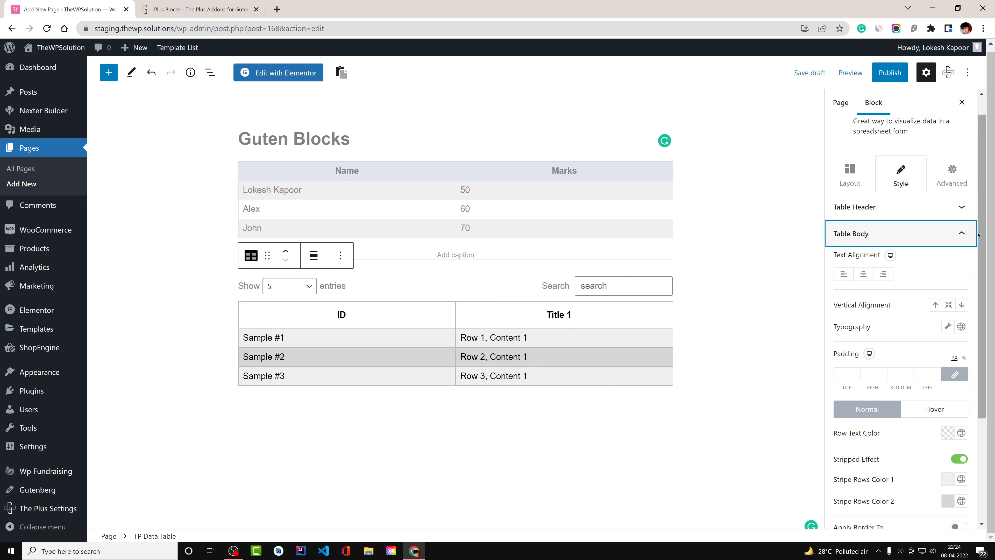
pyautogui.moveTo(977, 230)
pyautogui.mouseDown()
pyautogui.moveTo(989, 330)
pyautogui.moveTo(983, 238)
pyautogui.mouseUp()
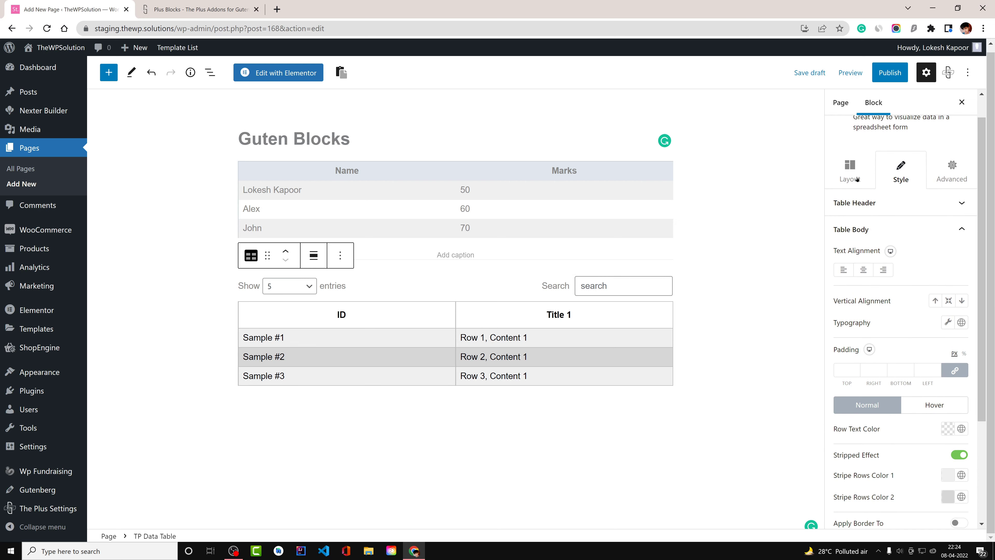
pyautogui.click(960, 429)
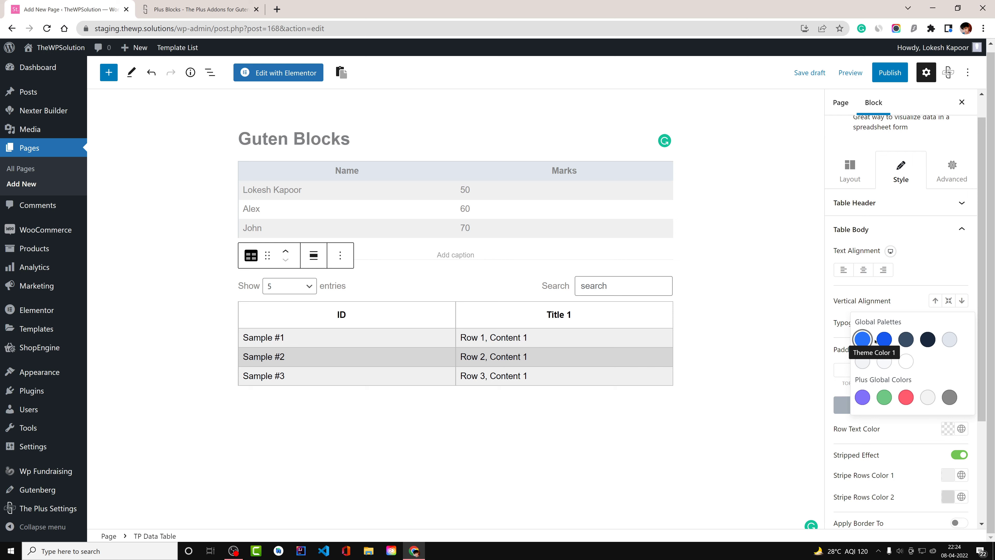
pyautogui.click(926, 431)
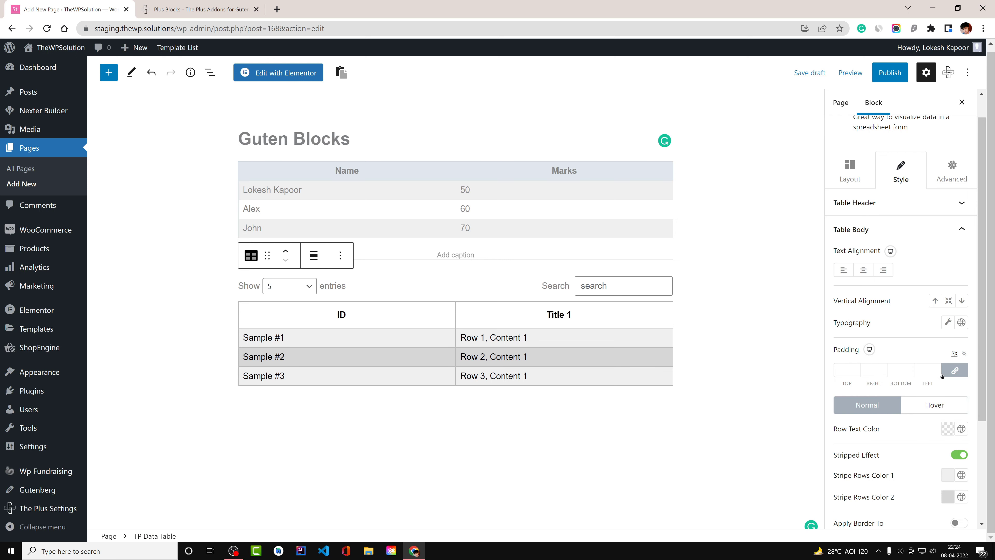
pyautogui.scroll(-3, 942, 376)
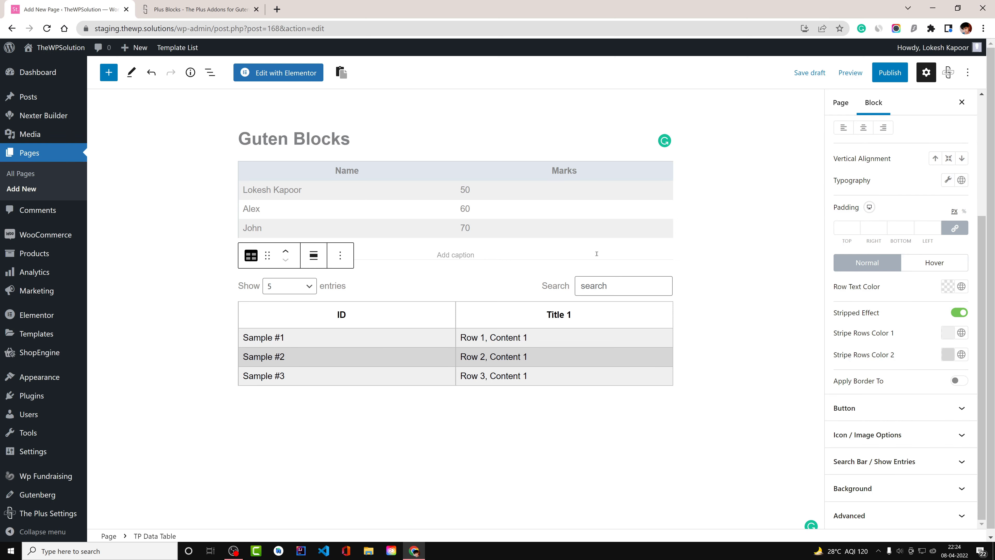
pyautogui.click(443, 404)
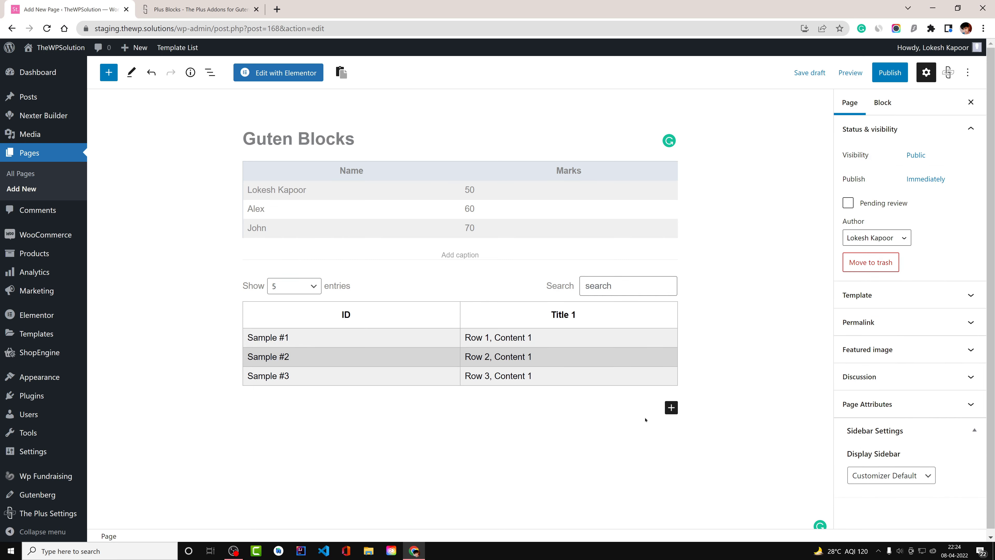
# Insert a List block under the data table with bullets 'First item', 'second item', 'thord item'
pyautogui.click(671, 407)
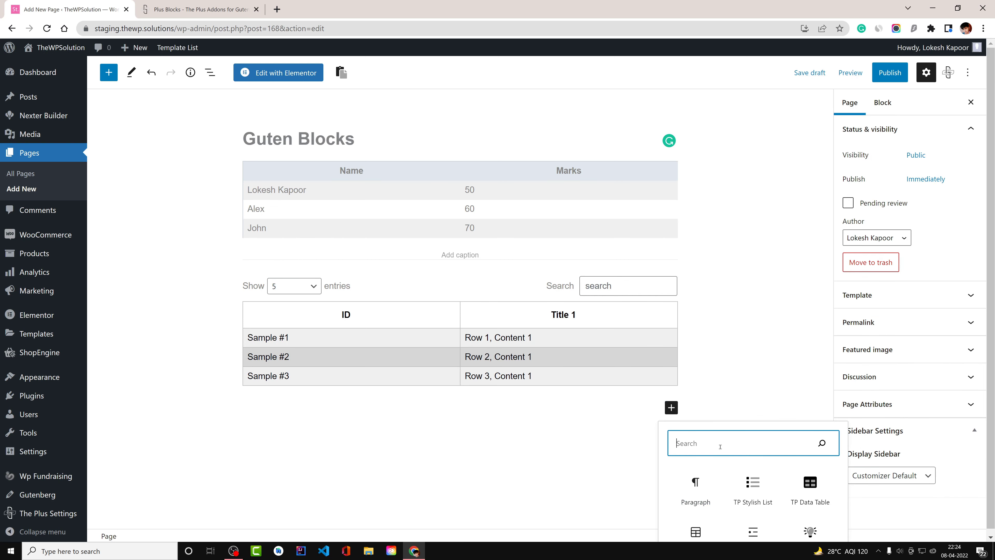
pyautogui.write('l')
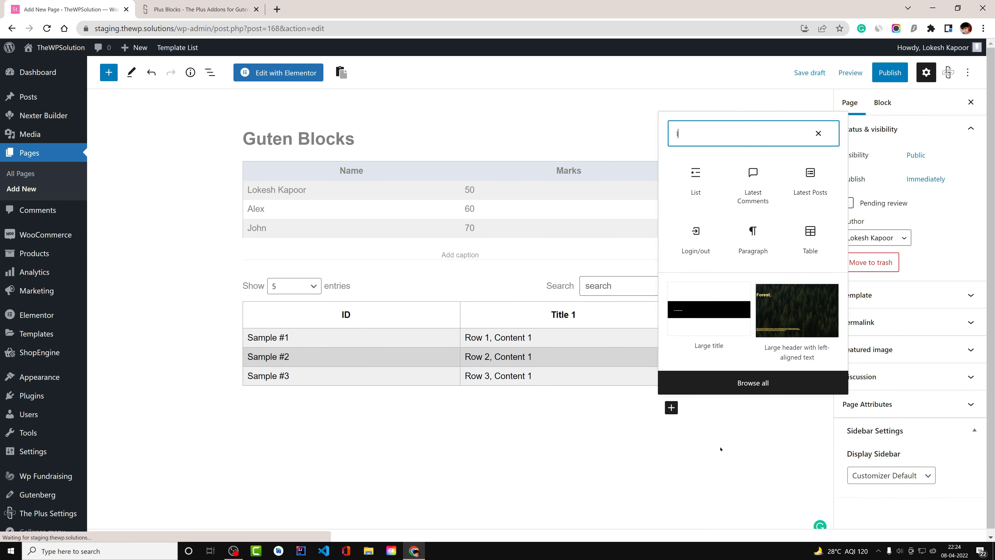
pyautogui.click(692, 177)
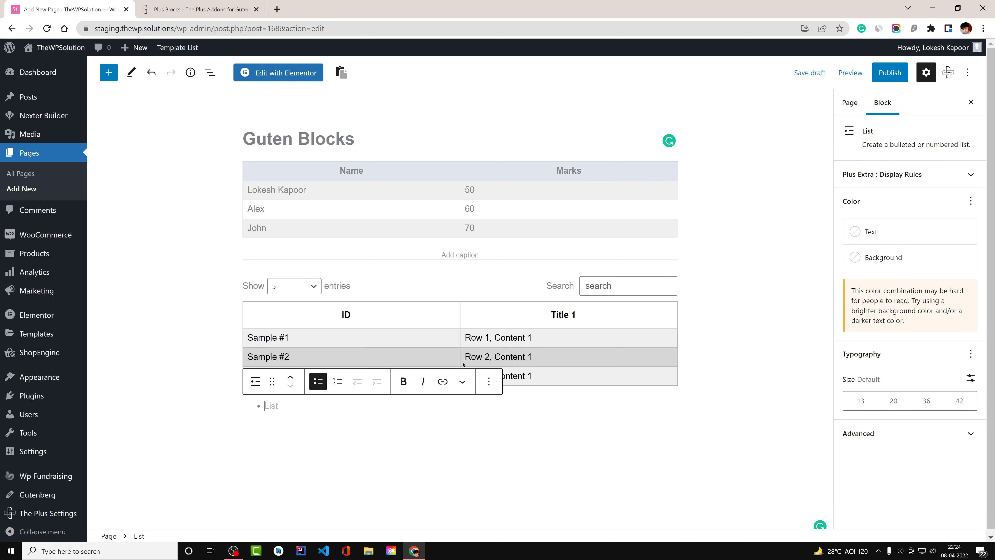
pyautogui.write('Firs')
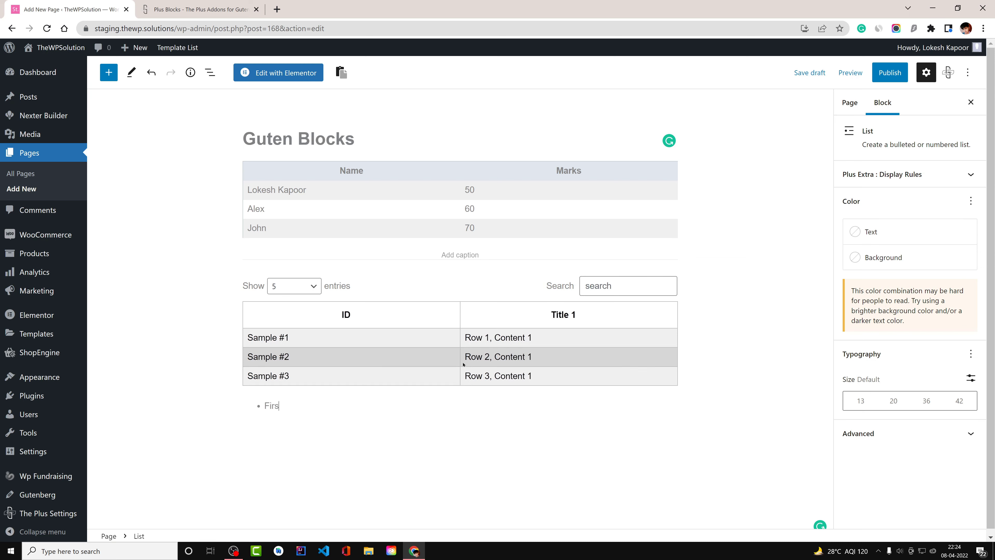
pyautogui.write('t item')
pyautogui.press('Return')
pyautogui.write('second item')
pyautogui.press('Return')
pyautogui.write('thord item')
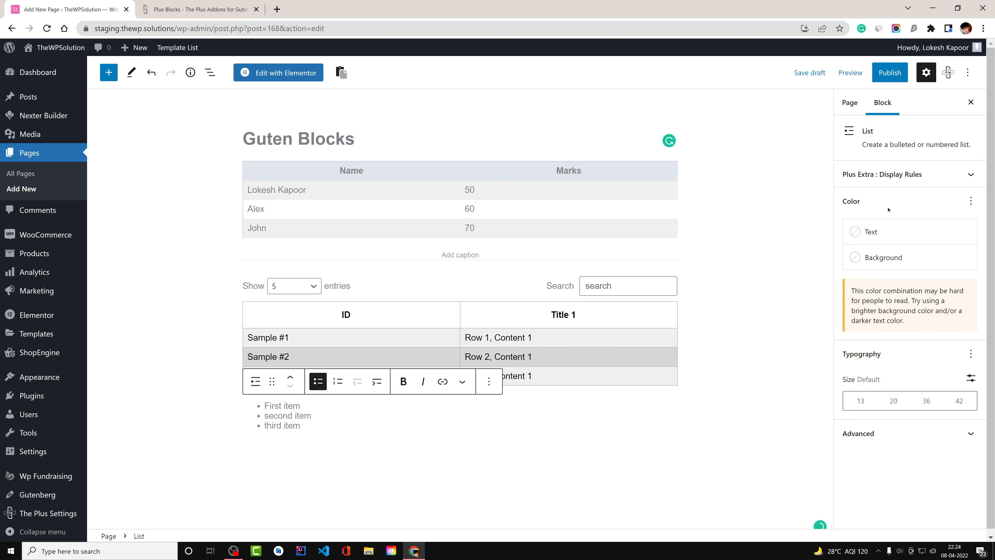
pyautogui.click(883, 103)
pyautogui.doubleClick(278, 415)
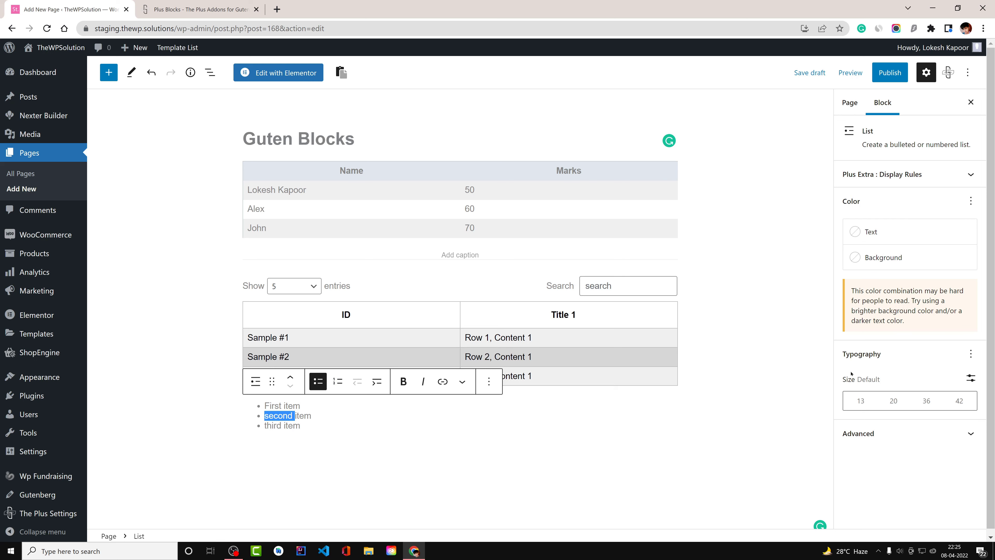
# Below the bulleted list, insert a TP Stylish List block found by searching 'list'
pyautogui.click(313, 438)
pyautogui.click(316, 428)
pyautogui.press('Return')
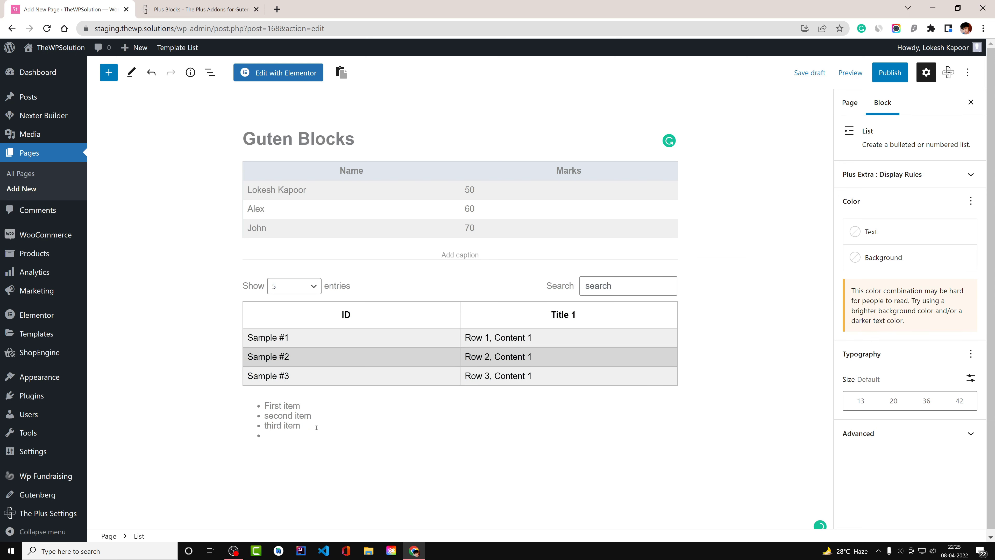
pyautogui.press('Return')
pyautogui.write('/')
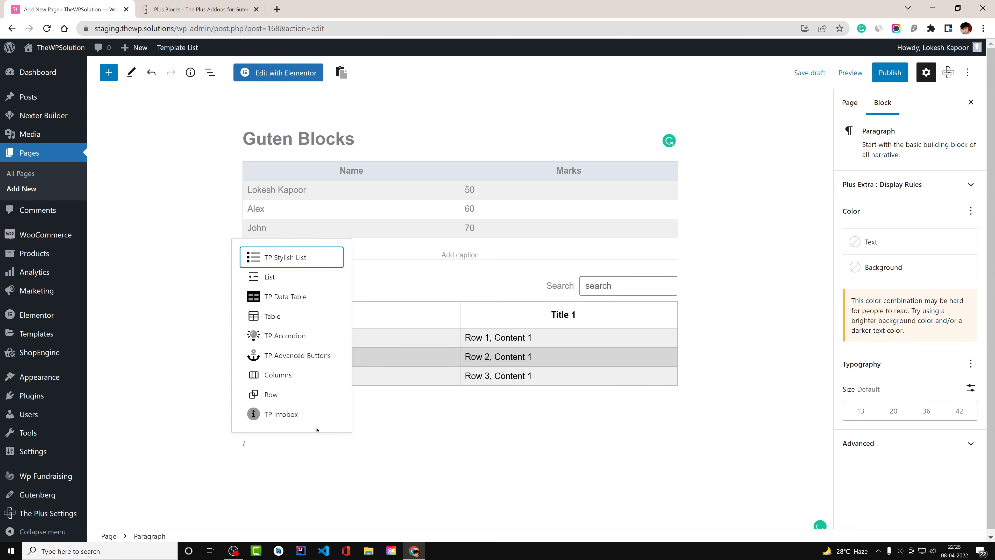
pyautogui.write('list')
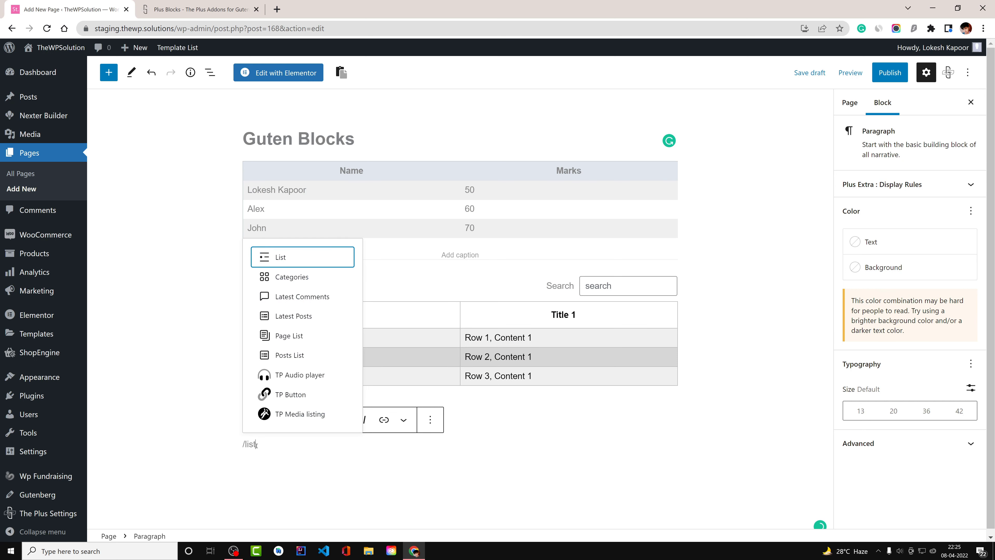
pyautogui.click(109, 72)
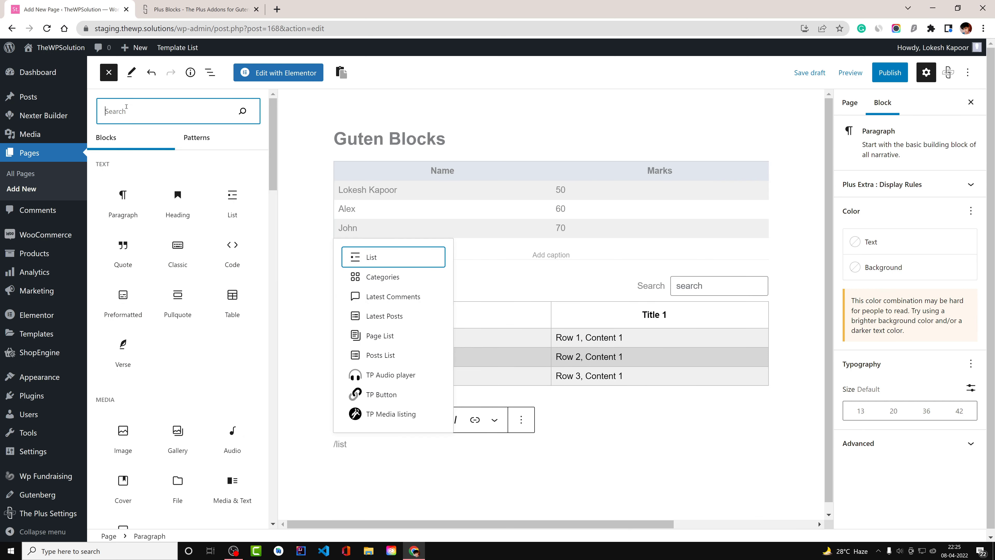
pyautogui.write('list')
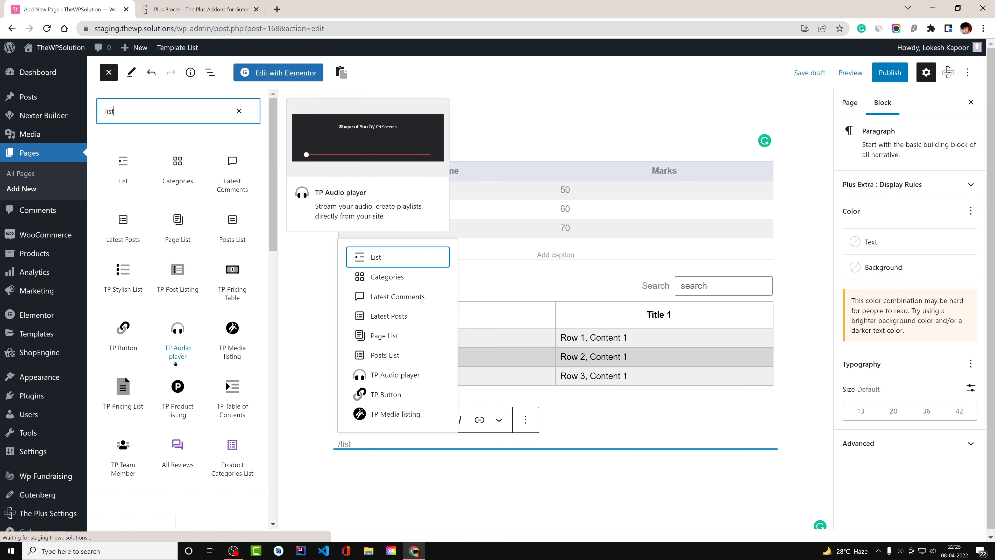
pyautogui.click(121, 271)
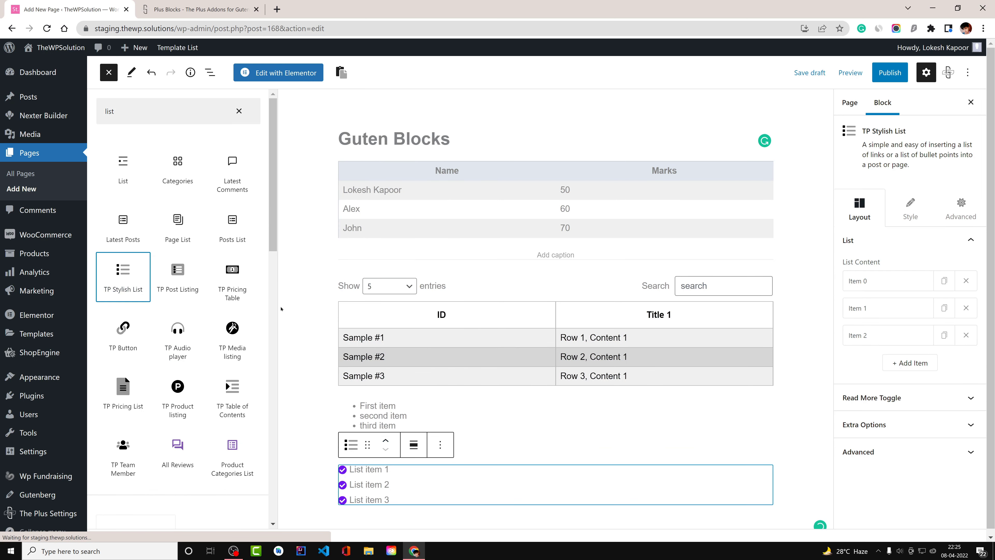
pyautogui.click(392, 484)
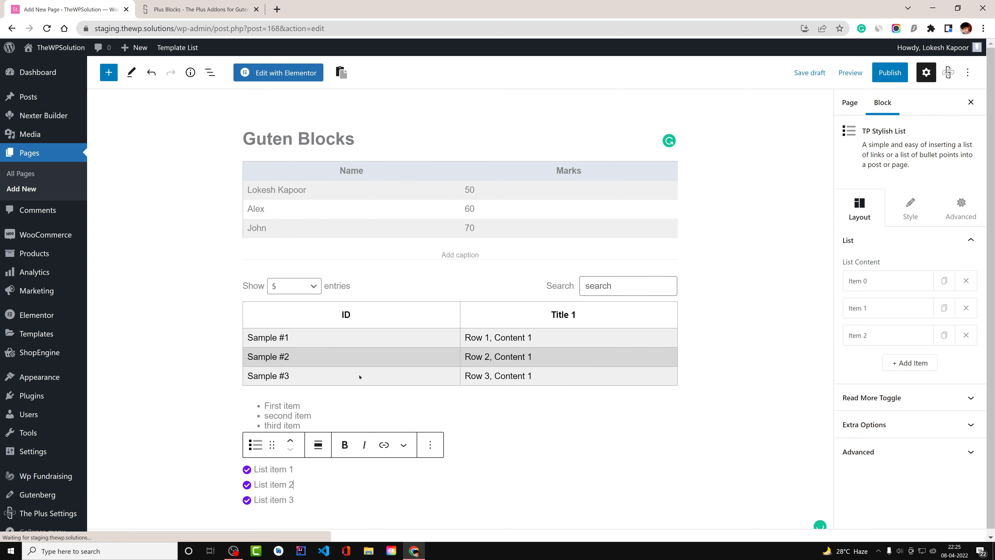
# Change the first stylish list item's text to 'List item 1dfdf'
pyautogui.doubleClick(278, 468)
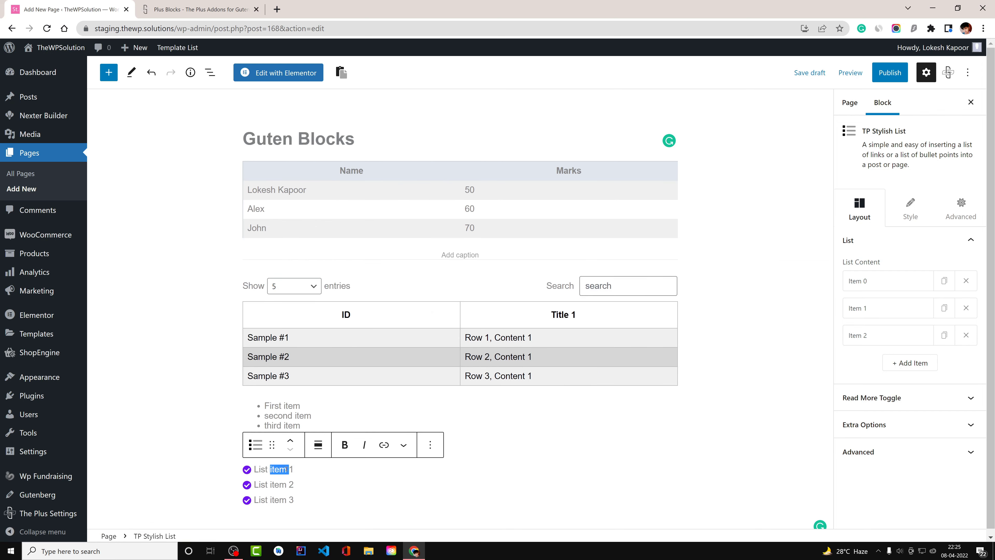
pyautogui.click(895, 282)
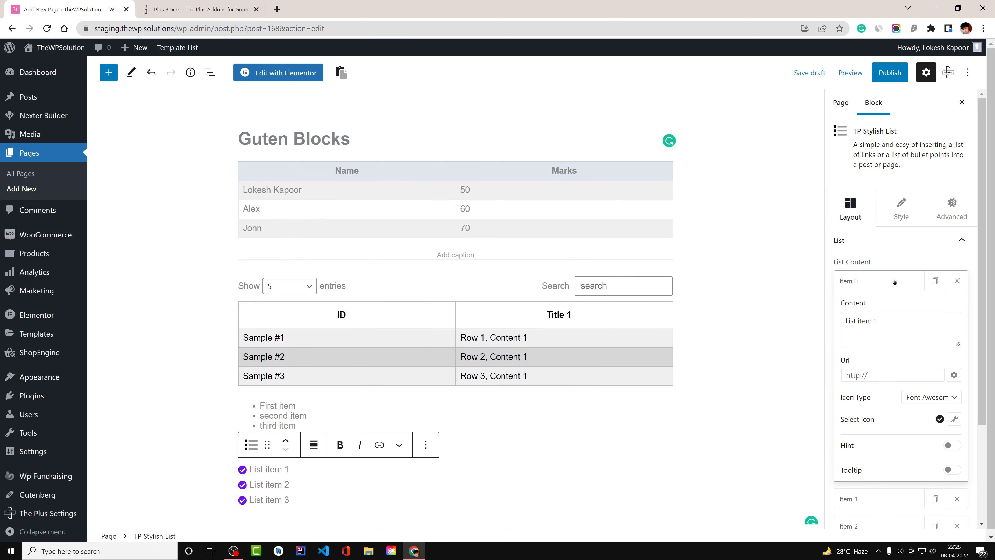
pyautogui.tripleClick(893, 317)
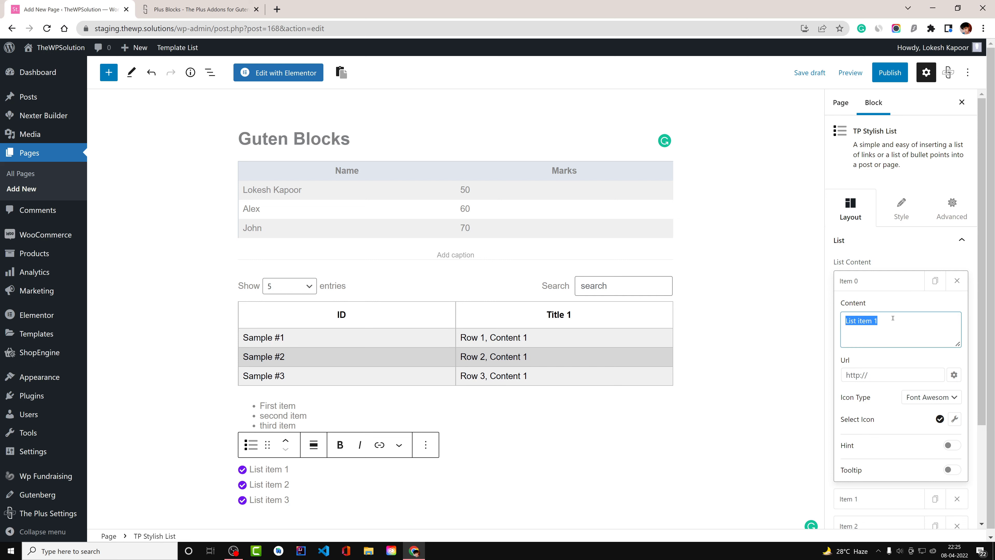
pyautogui.click(893, 318)
pyautogui.write('dfdf')
pyautogui.doubleClick(882, 321)
pyautogui.click(900, 379)
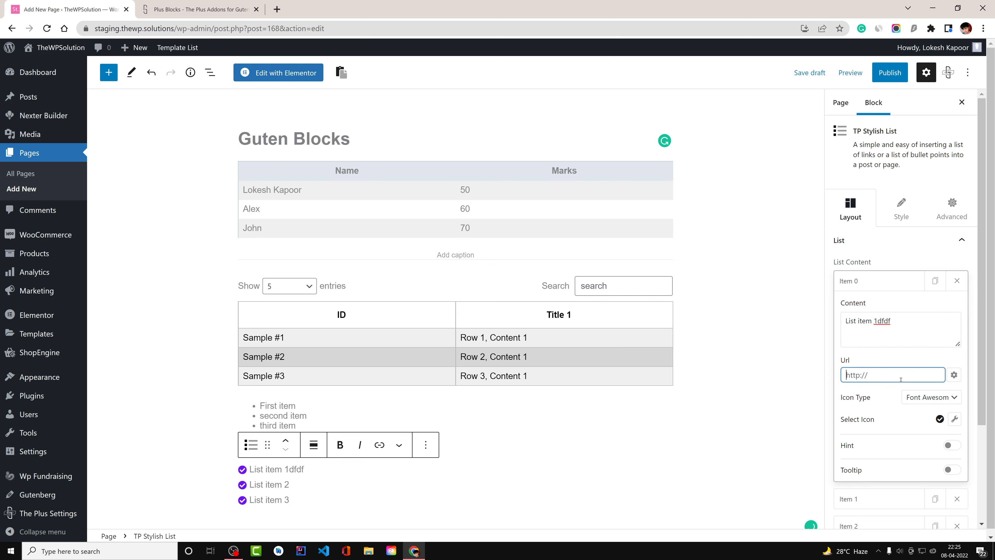
pyautogui.click(954, 374)
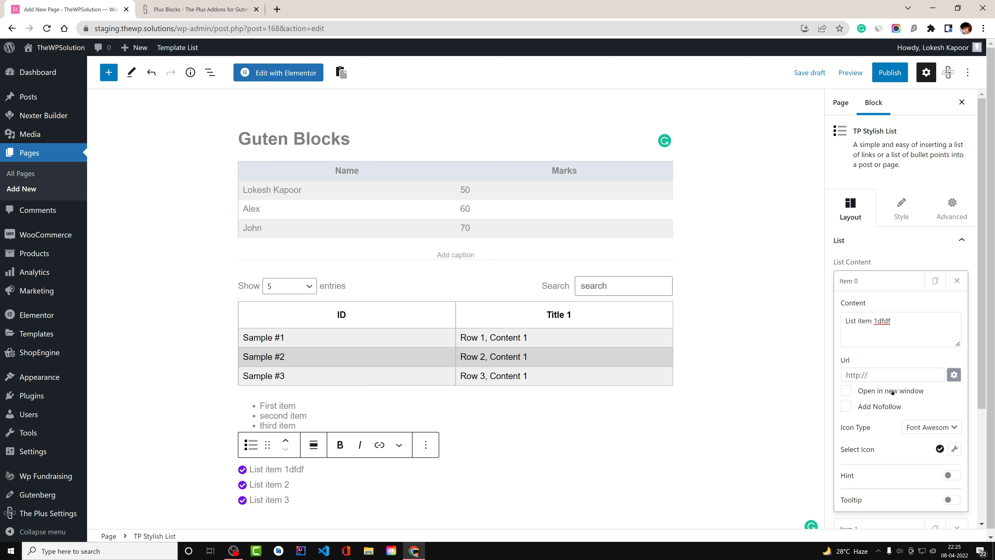
pyautogui.click(954, 376)
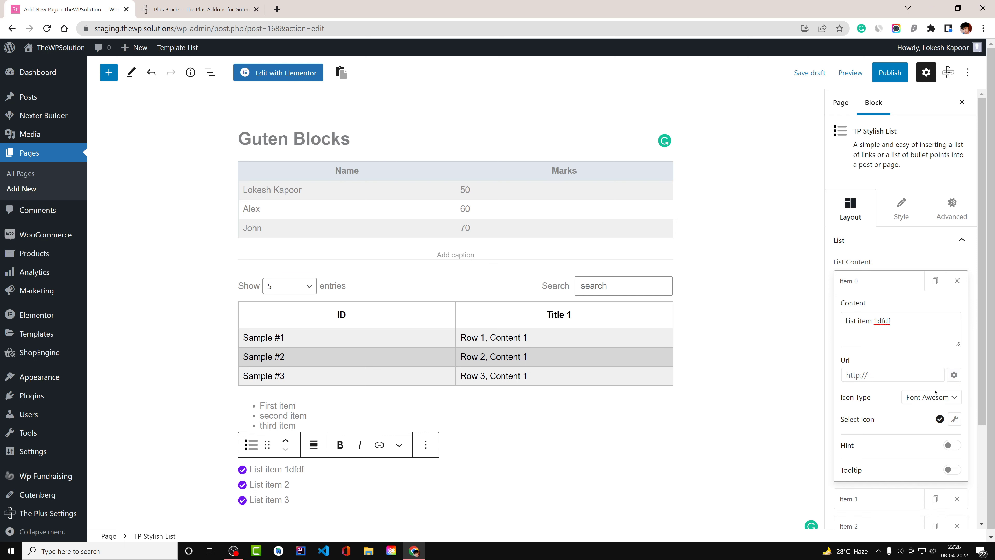
# Give the first list item a plain check mark icon
pyautogui.click(954, 418)
pyautogui.click(899, 281)
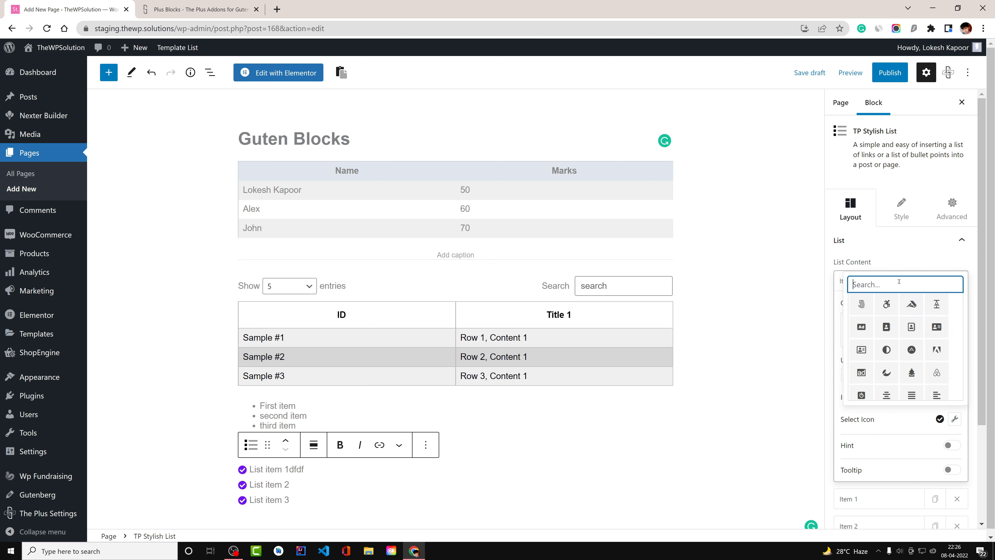
pyautogui.write('d')
pyautogui.write('check')
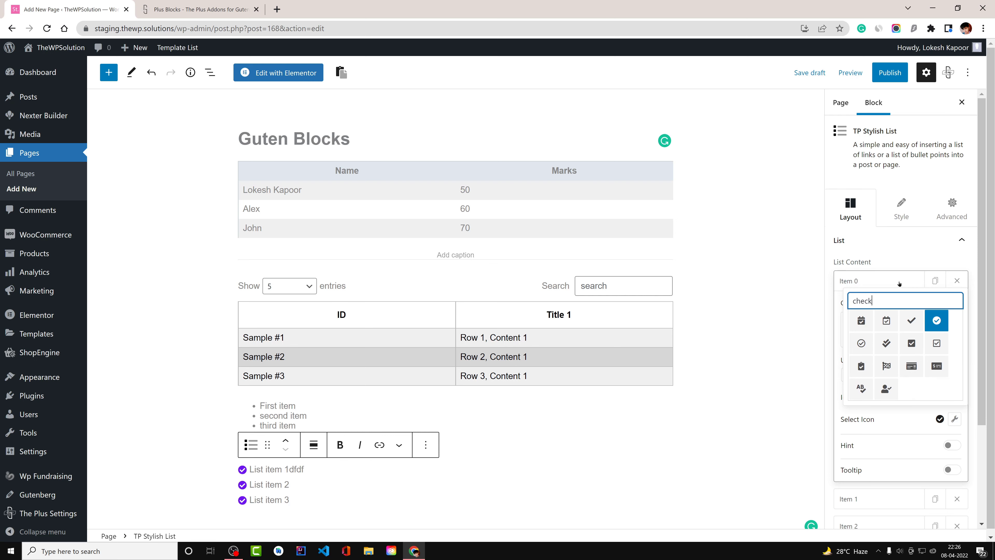
pyautogui.click(908, 318)
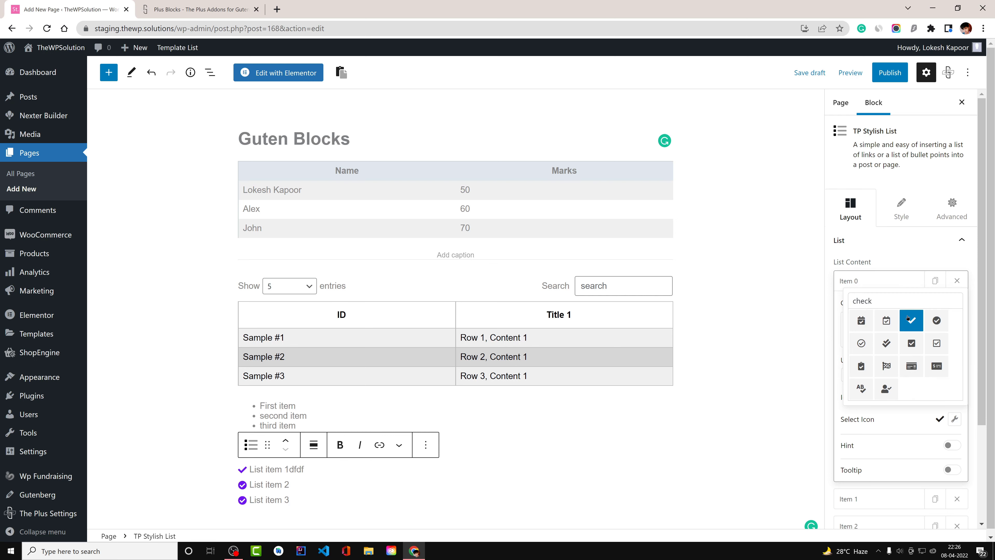
pyautogui.click(901, 281)
# Delete the second and third items and duplicate the first item twice
pyautogui.click(966, 335)
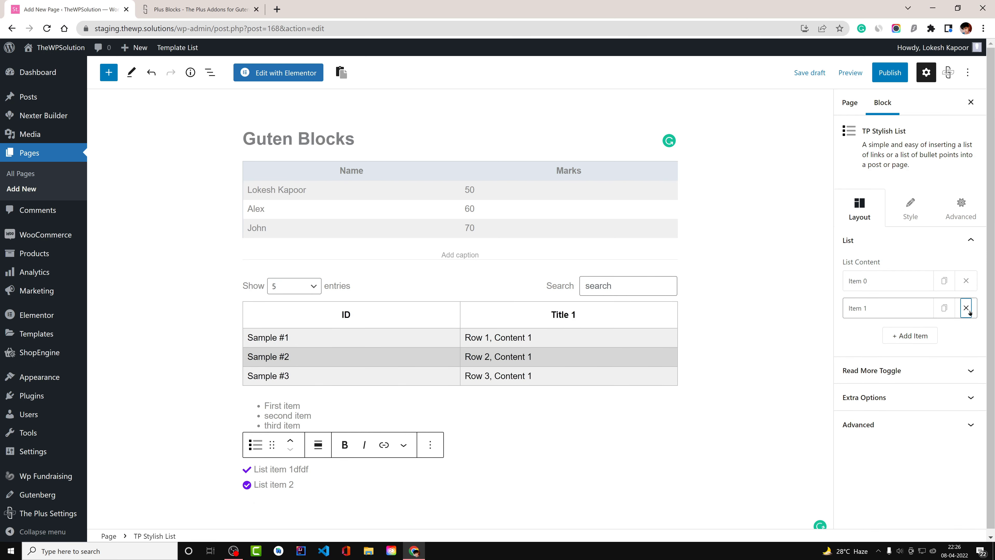
pyautogui.click(966, 307)
pyautogui.click(944, 280)
pyautogui.click(945, 308)
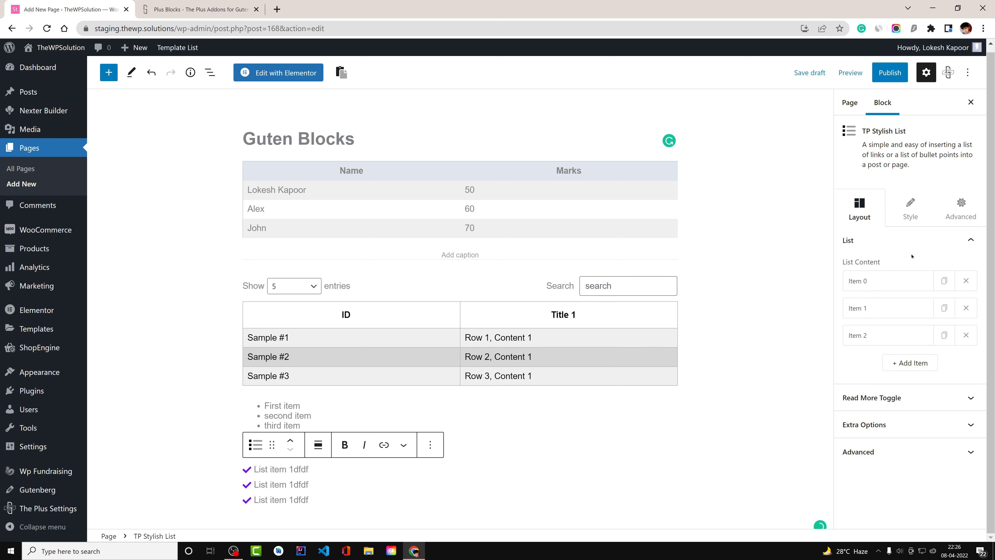
pyautogui.click(903, 221)
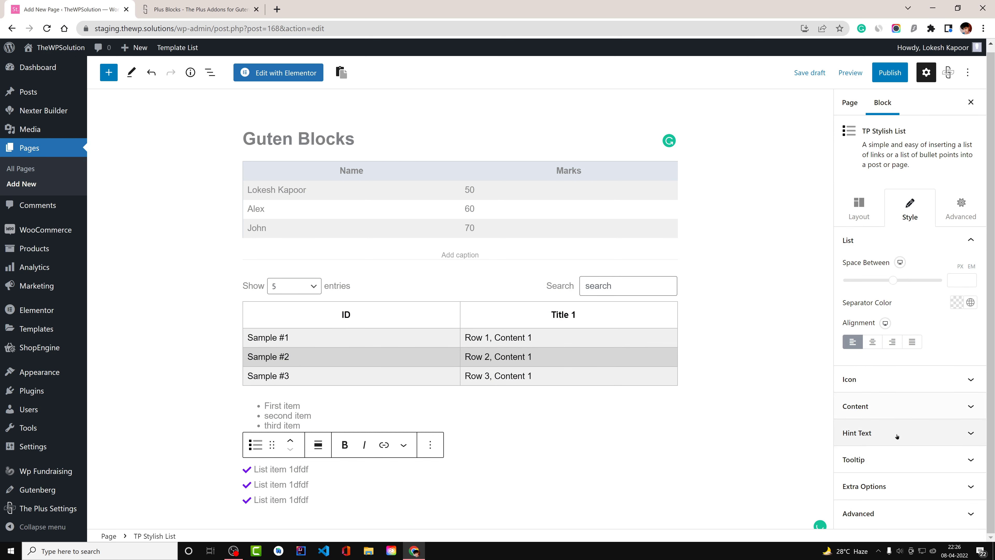
# Set the stylish list's Icon Color to dark grey #716F6F
pyautogui.click(948, 379)
pyautogui.scroll(-2, 956, 372)
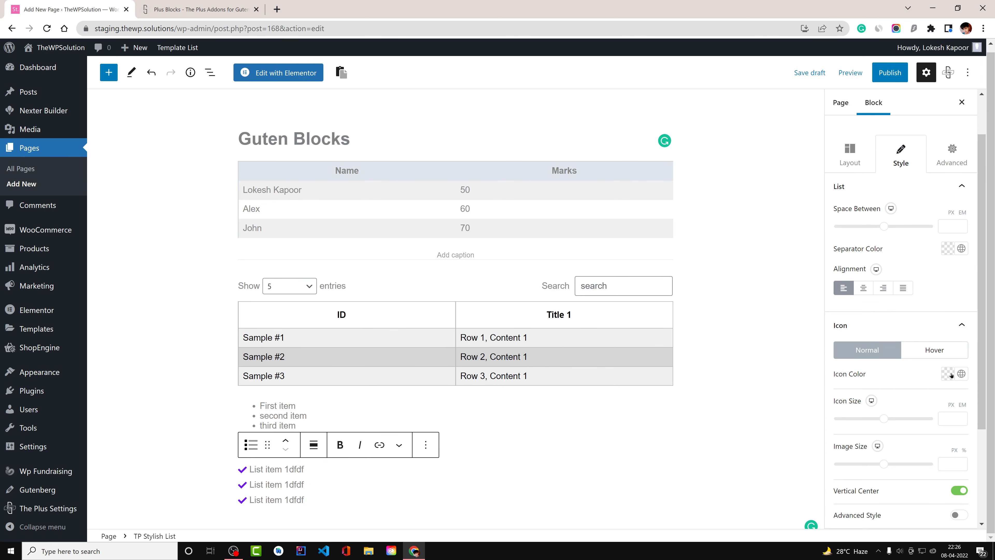
pyautogui.click(956, 373)
pyautogui.click(880, 228)
pyautogui.moveTo(879, 228); pyautogui.dragTo(844, 236)
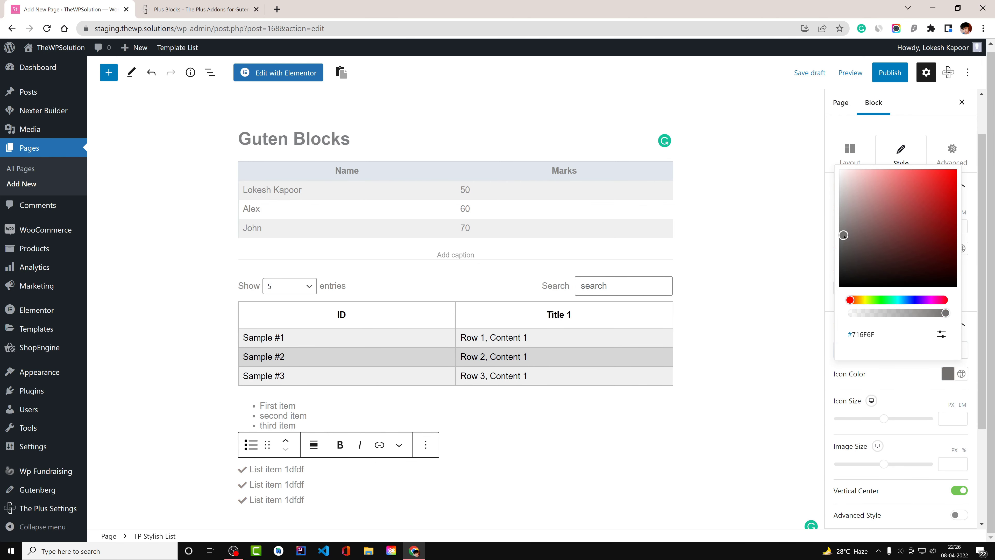
pyautogui.click(868, 430)
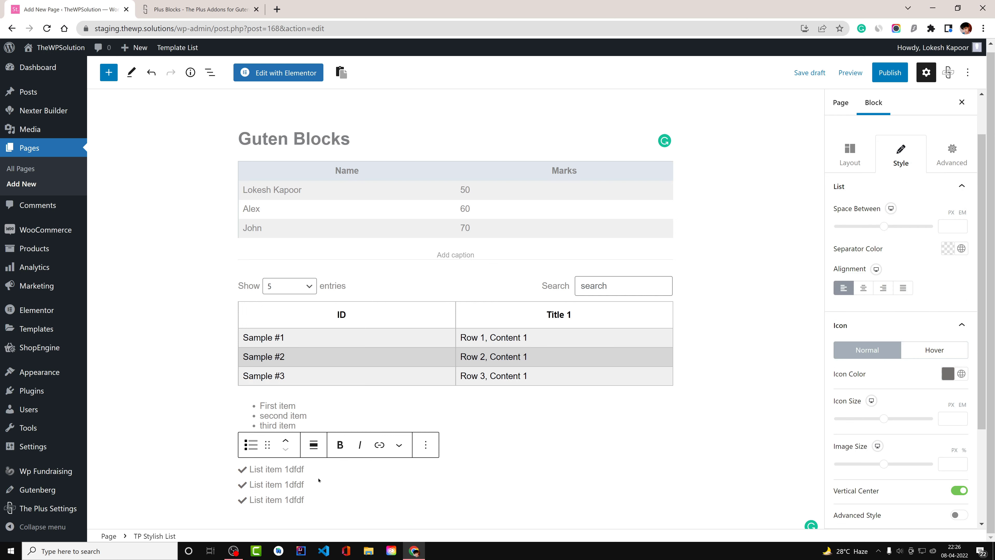
# Under Extra Options, keep the list vertical with Interactive Links switched off
pyautogui.click(893, 325)
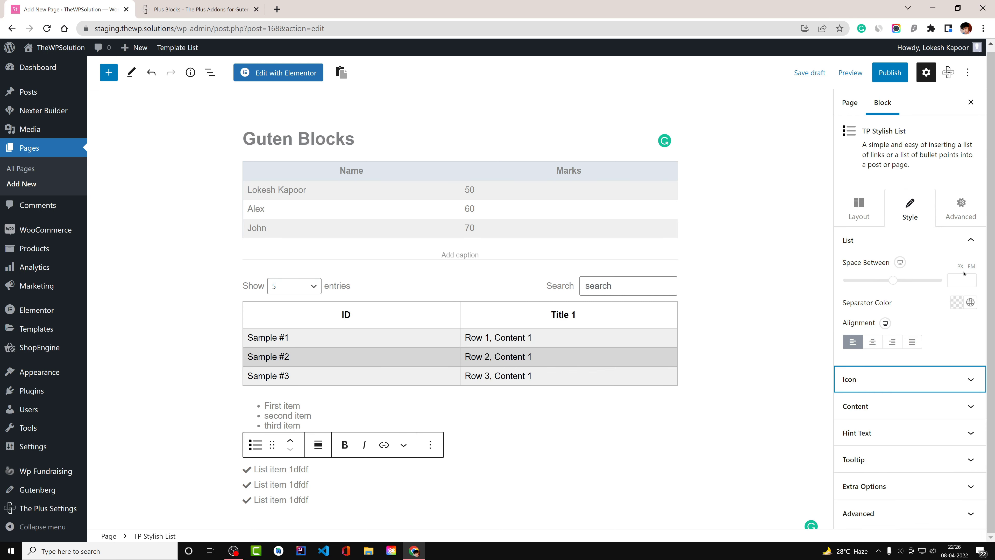
pyautogui.click(851, 204)
pyautogui.click(936, 397)
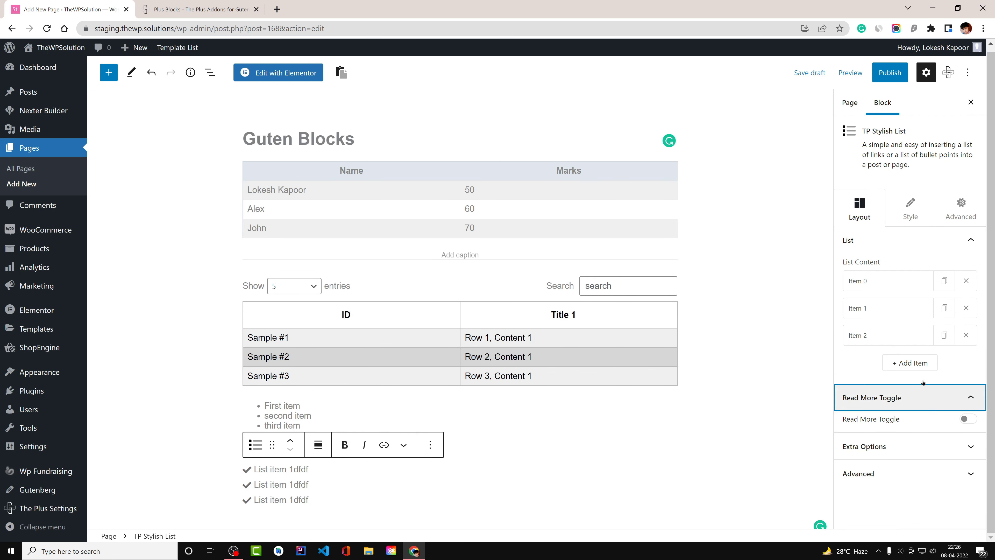
pyautogui.click(942, 397)
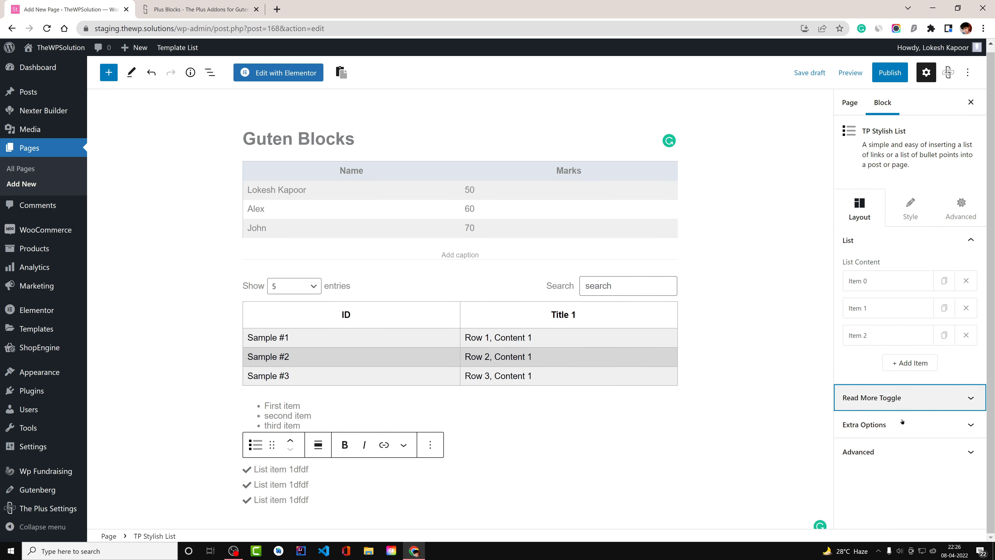
pyautogui.click(913, 424)
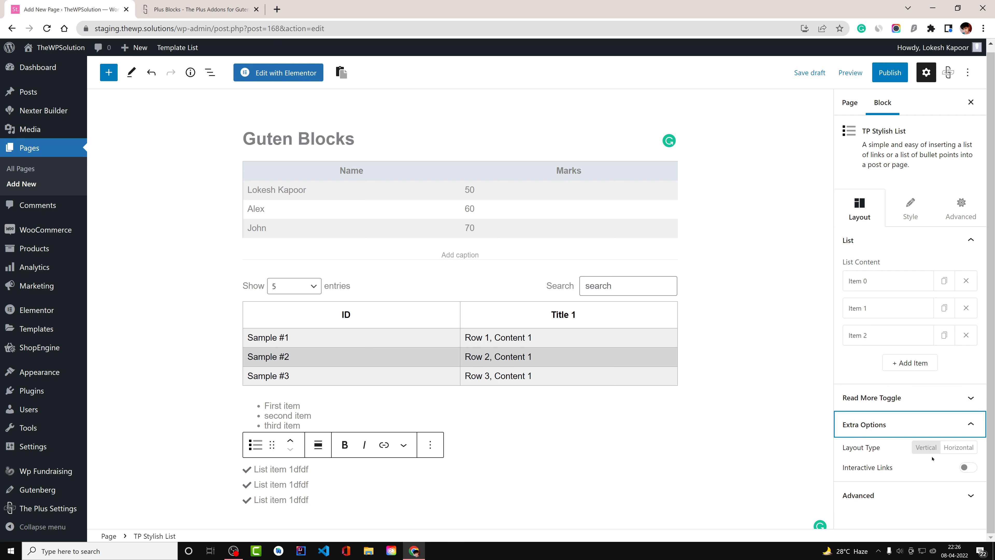
pyautogui.click(966, 451)
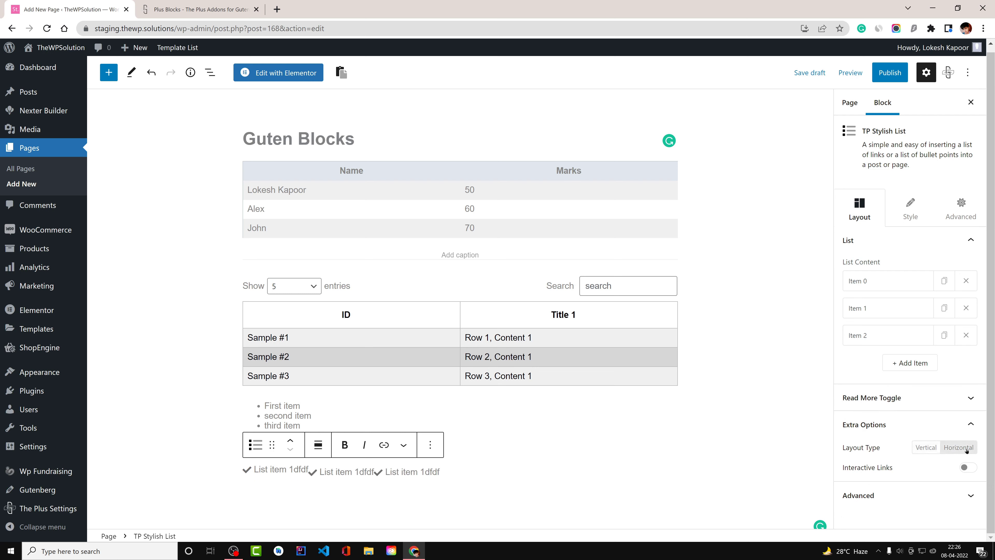
pyautogui.click(922, 449)
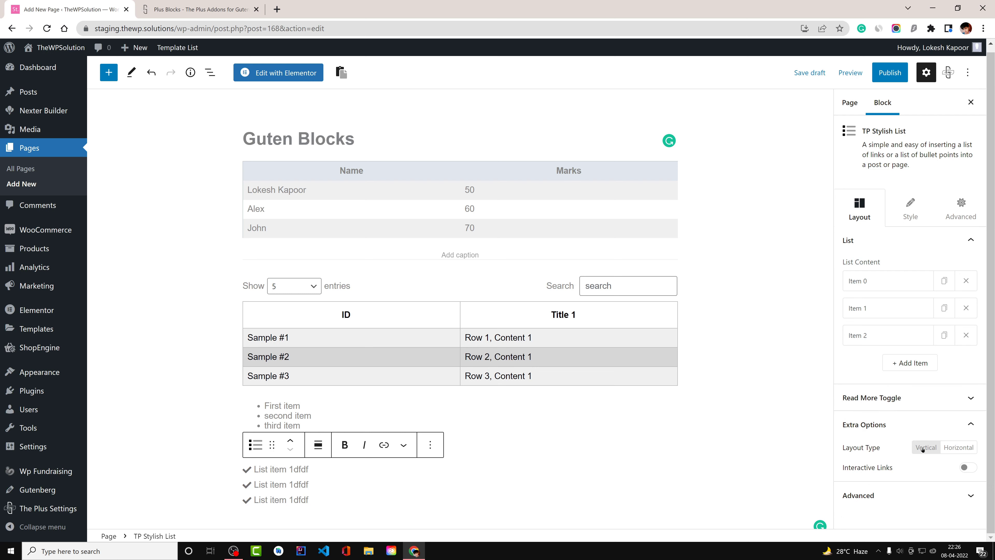
pyautogui.click(971, 468)
pyautogui.click(972, 468)
pyautogui.click(944, 495)
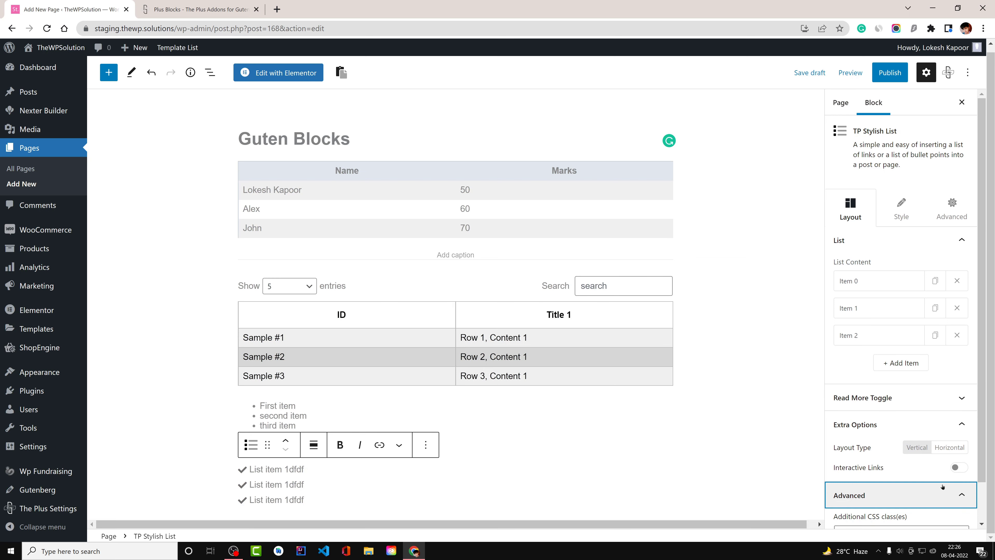
pyautogui.click(944, 495)
# Enable a hint on Item 0 reading 'THis is fdfd' with a bright red background
pyautogui.click(897, 279)
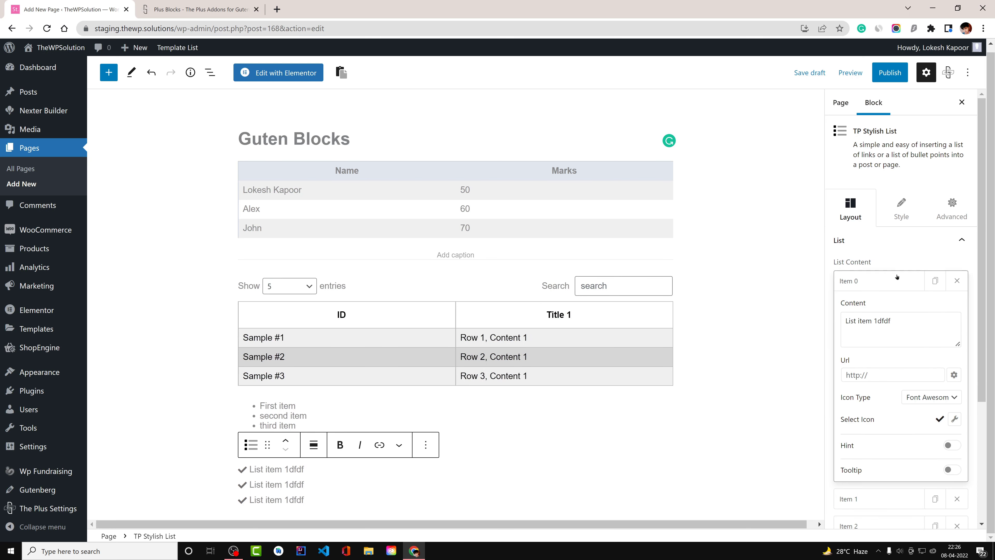
pyautogui.click(953, 445)
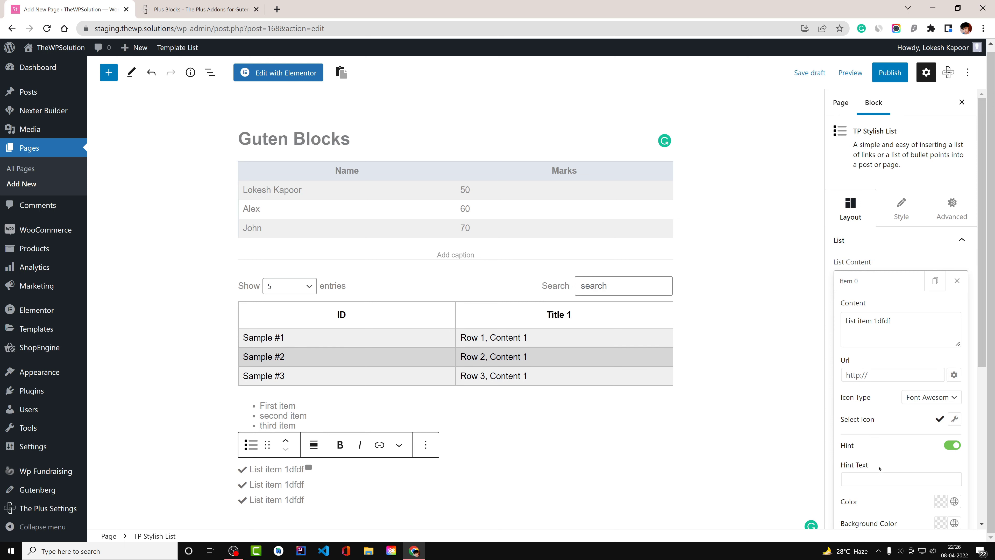
pyautogui.click(878, 478)
pyautogui.write('THis ')
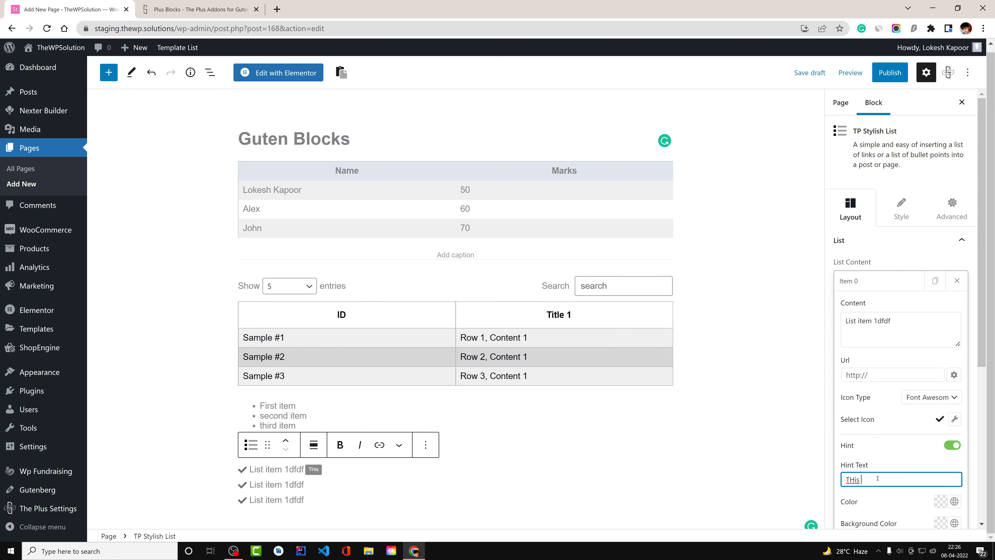
pyautogui.write('is fdfd')
pyautogui.scroll(-5, 942, 296)
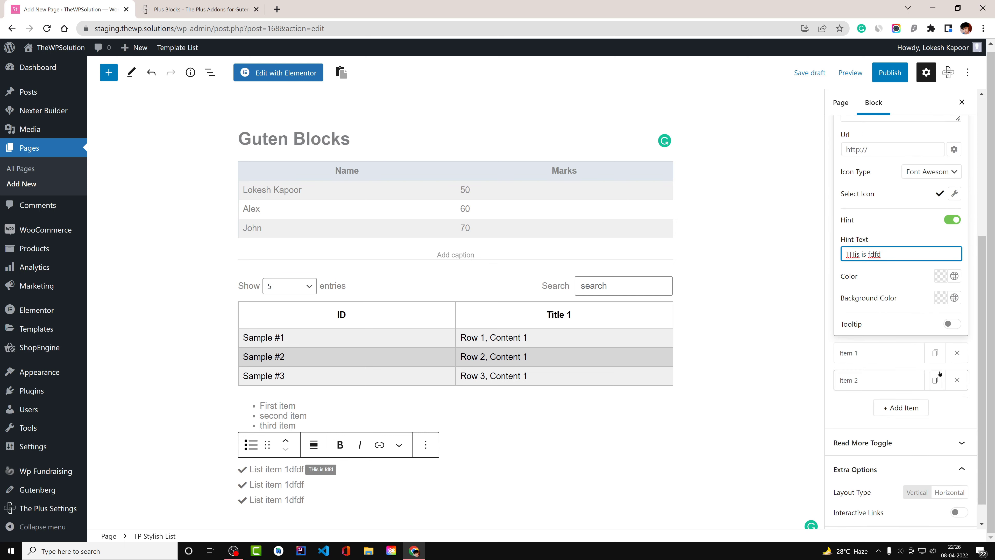
pyautogui.click(942, 297)
pyautogui.click(876, 158)
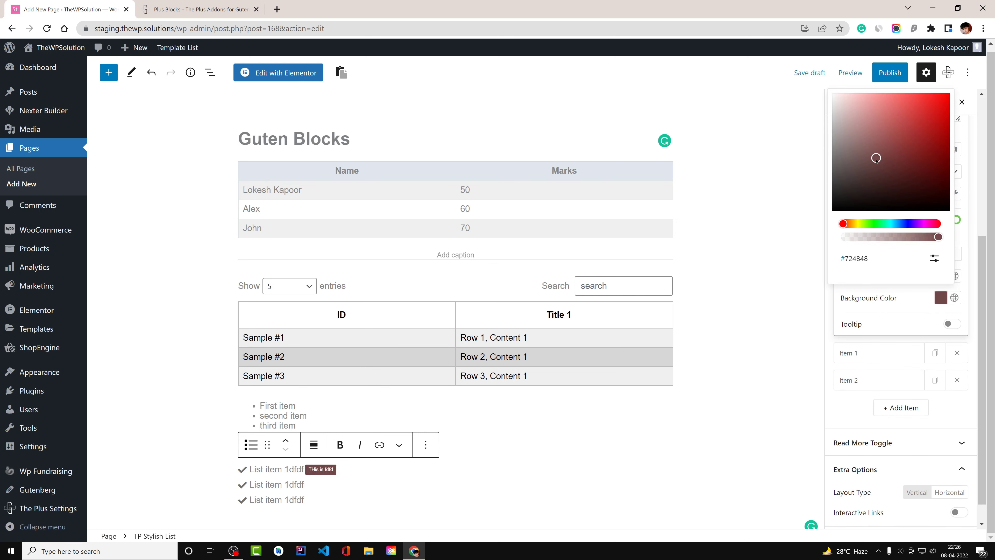
pyautogui.moveTo(848, 117); pyautogui.dragTo(914, 108)
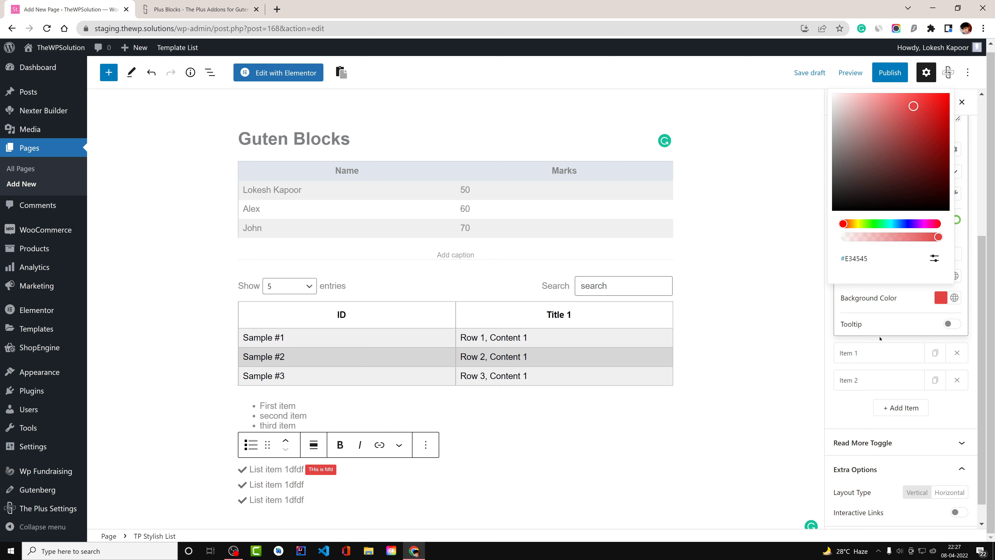
pyautogui.click(904, 310)
# Add a Text tooltip 'This is tooltip' to Item 0 with a red text colour
pyautogui.click(953, 324)
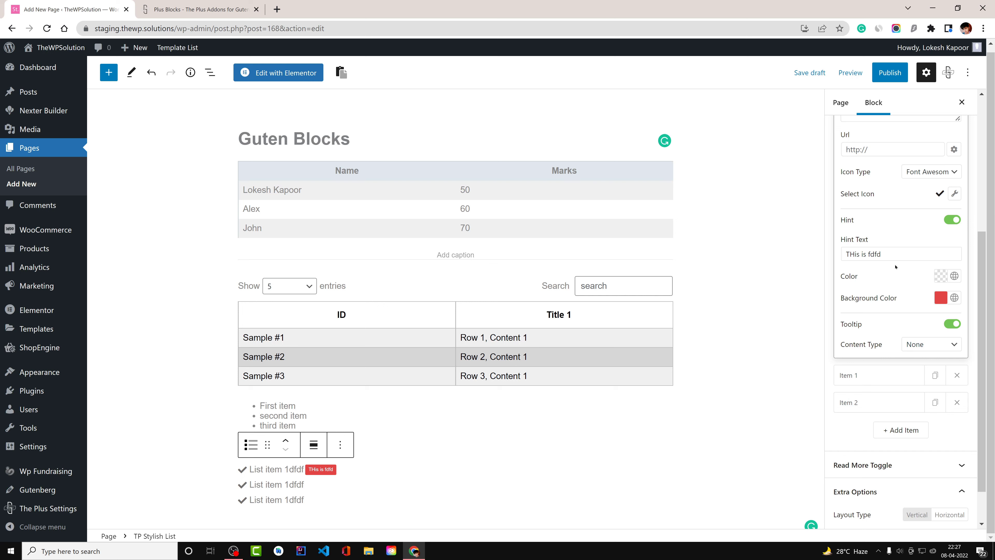
pyautogui.click(915, 341)
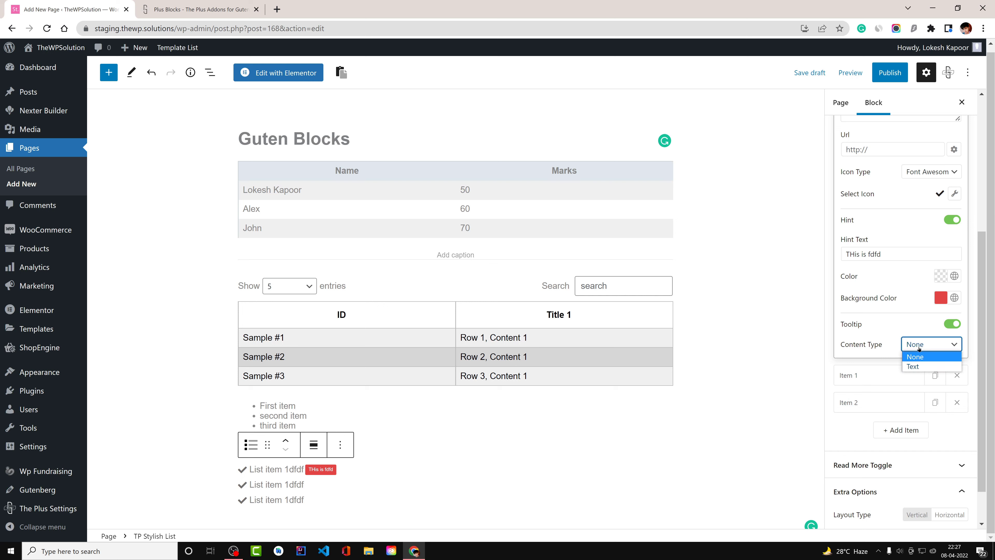
pyautogui.click(924, 366)
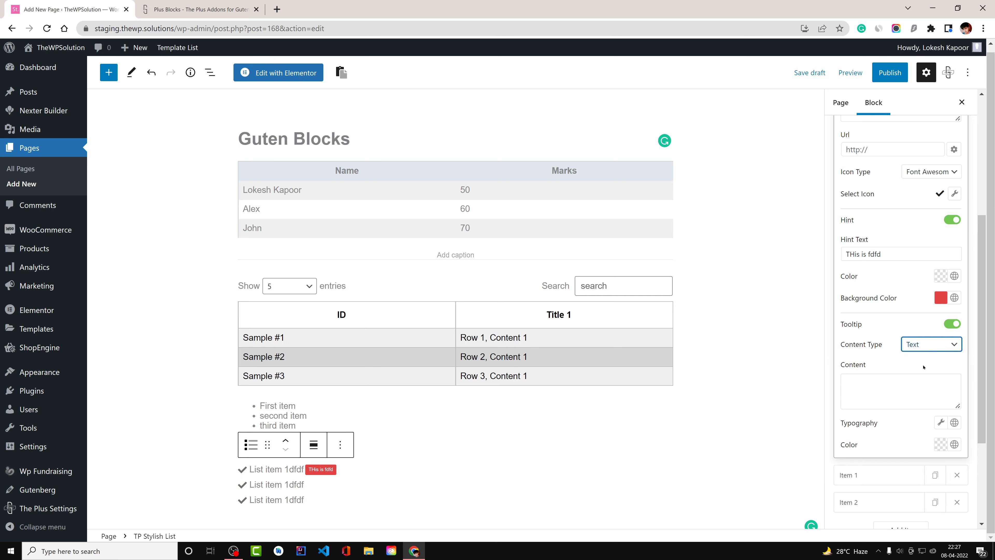
pyautogui.click(911, 379)
pyautogui.write('This is to')
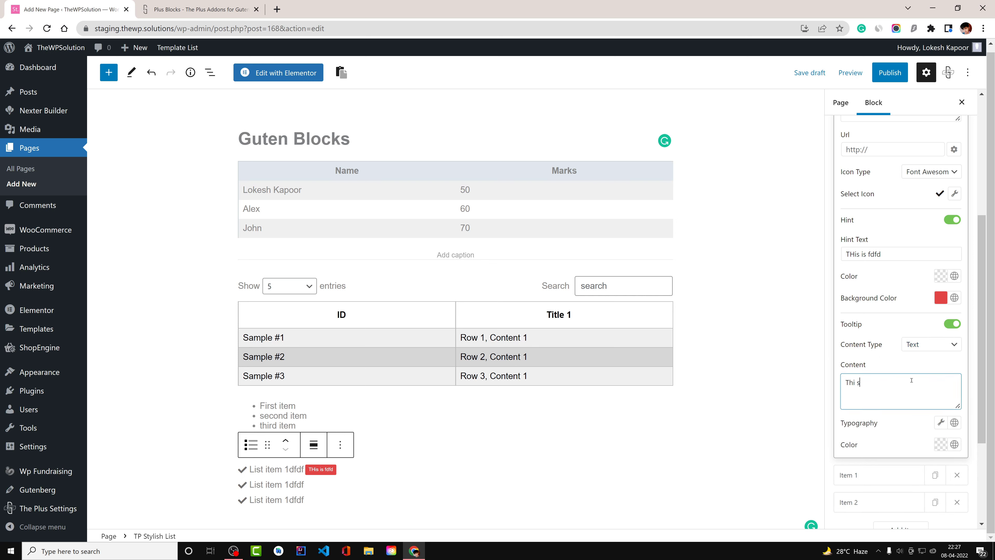
pyautogui.write('oltip')
pyautogui.moveTo(286, 466)
pyautogui.click(940, 444)
pyautogui.click(895, 276)
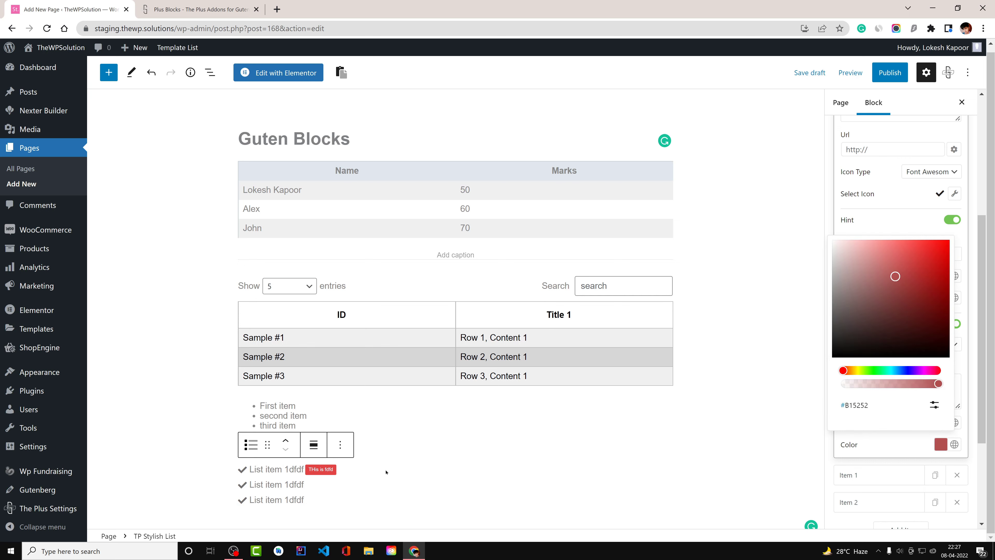
pyautogui.moveTo(274, 464)
pyautogui.click(890, 441)
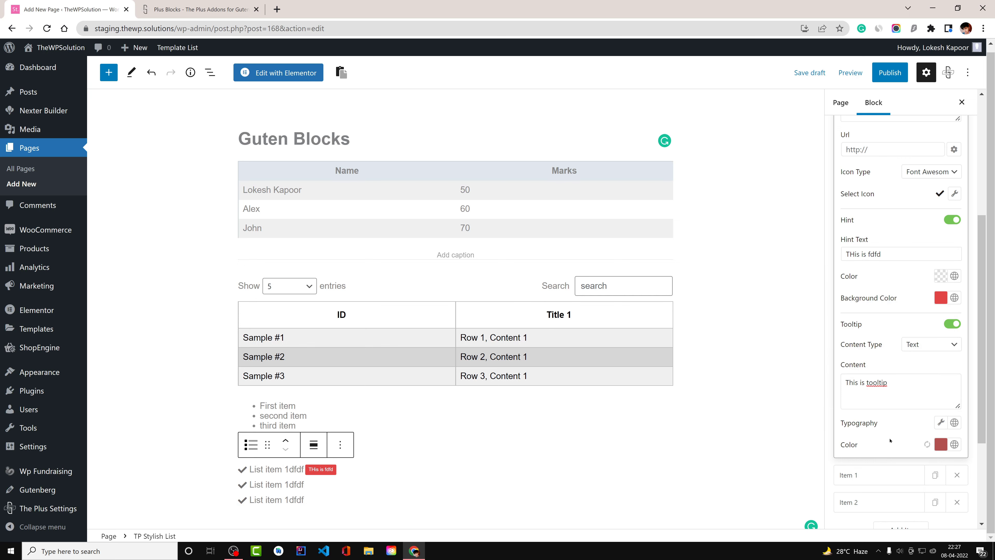
pyautogui.click(941, 423)
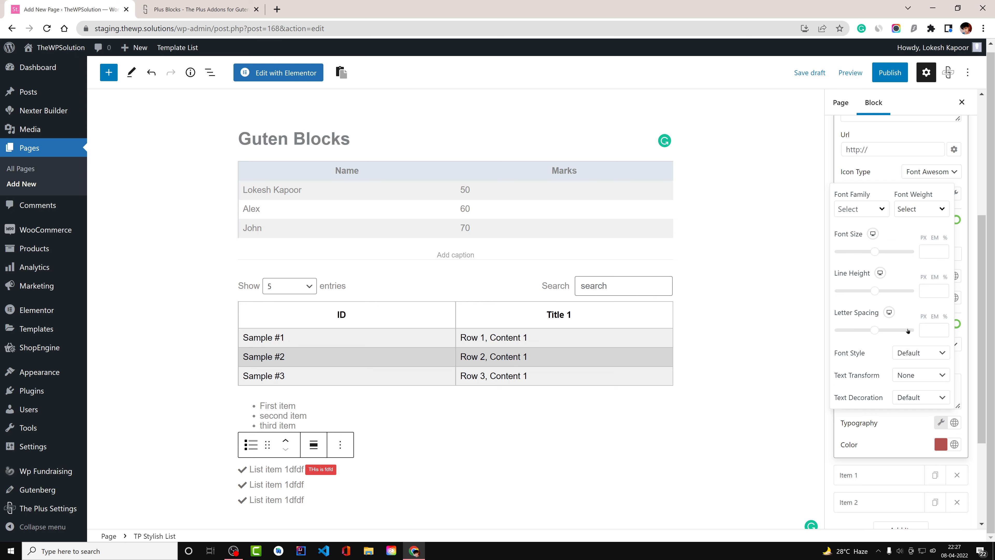
pyautogui.click(888, 433)
pyautogui.scroll(5, 920, 286)
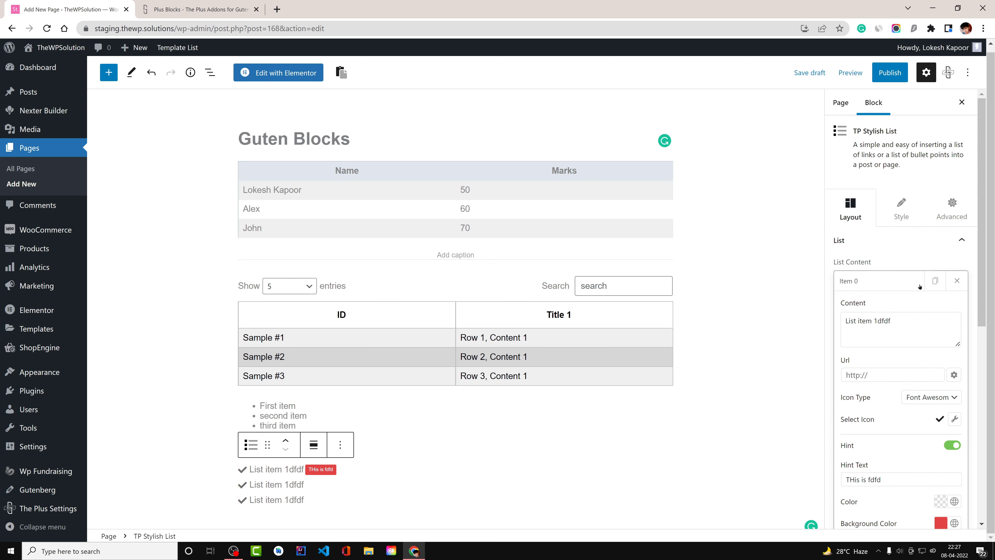
# In the Style tab, drag the List Space Between slider to 9
pyautogui.click(893, 280)
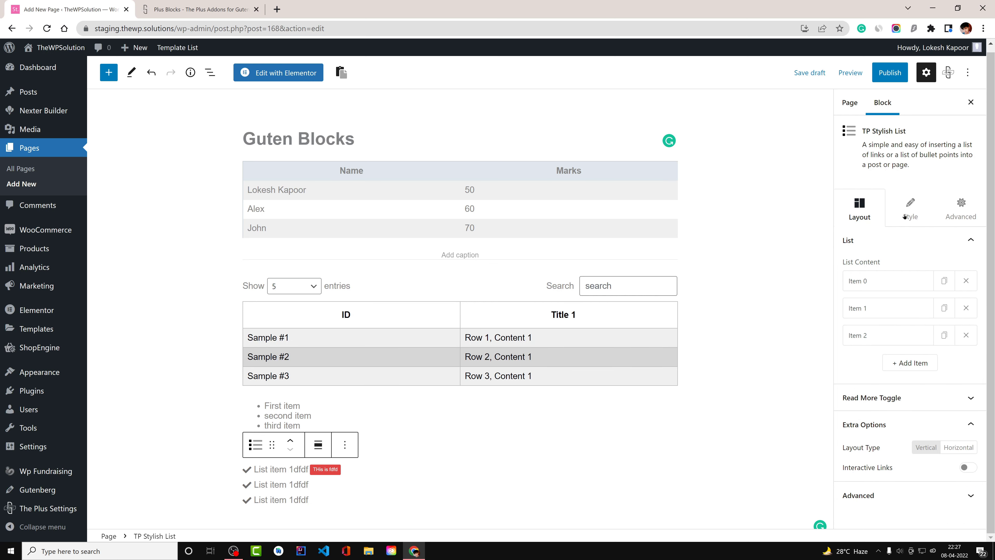
pyautogui.click(905, 216)
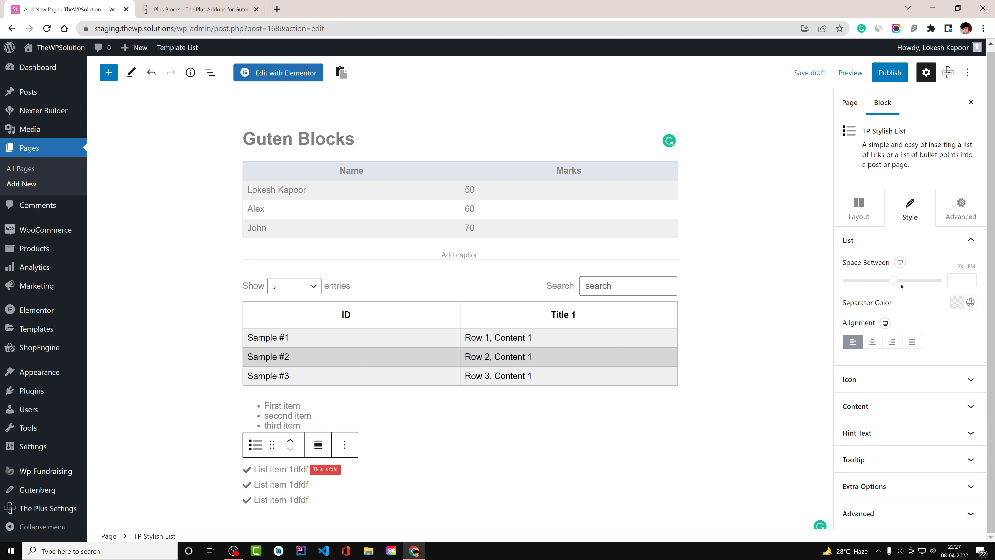
pyautogui.moveTo(895, 282); pyautogui.dragTo(855, 279)
# Insert a TP Infobox below the list by searching 'tp' in the block library
pyautogui.click(108, 72)
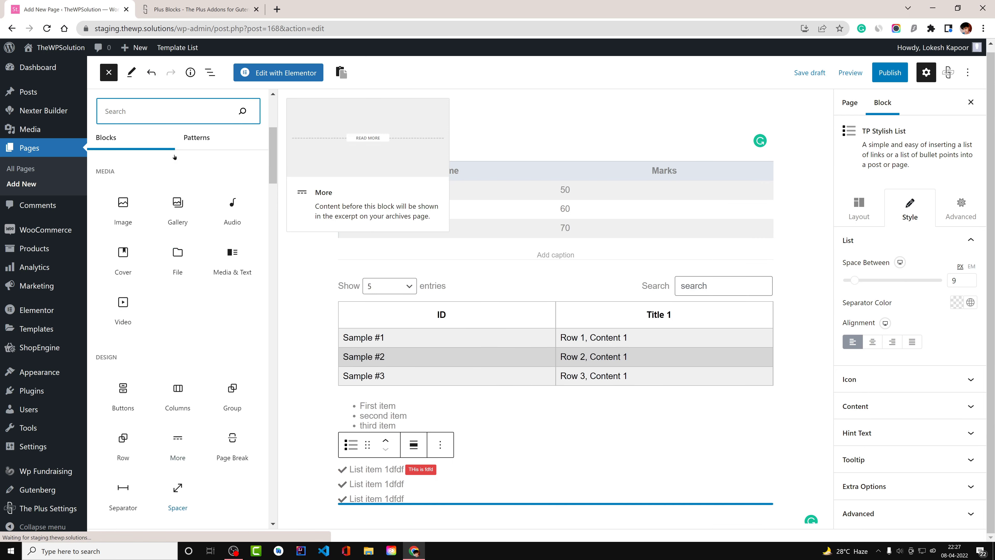
pyautogui.write('tp')
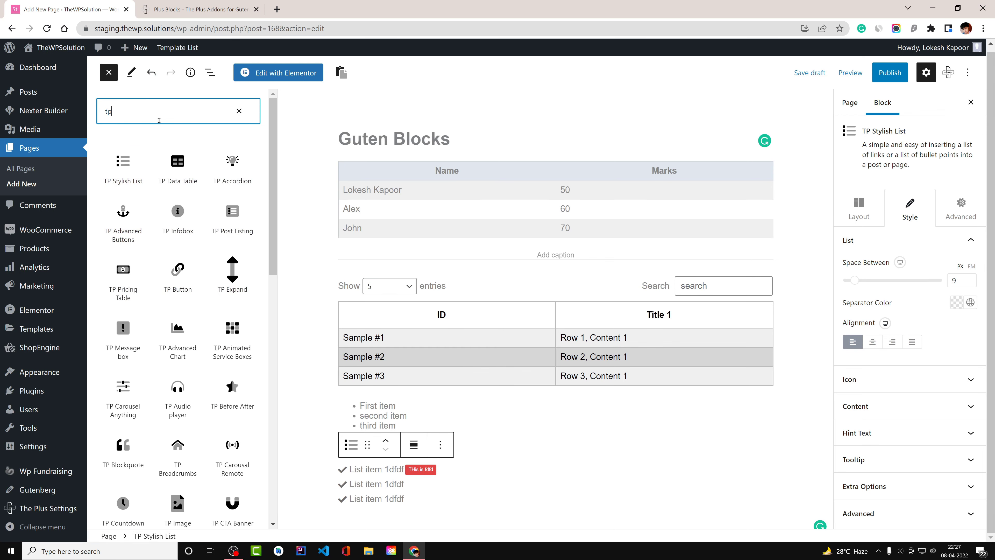
pyautogui.moveTo(175, 212)
pyautogui.click(175, 212)
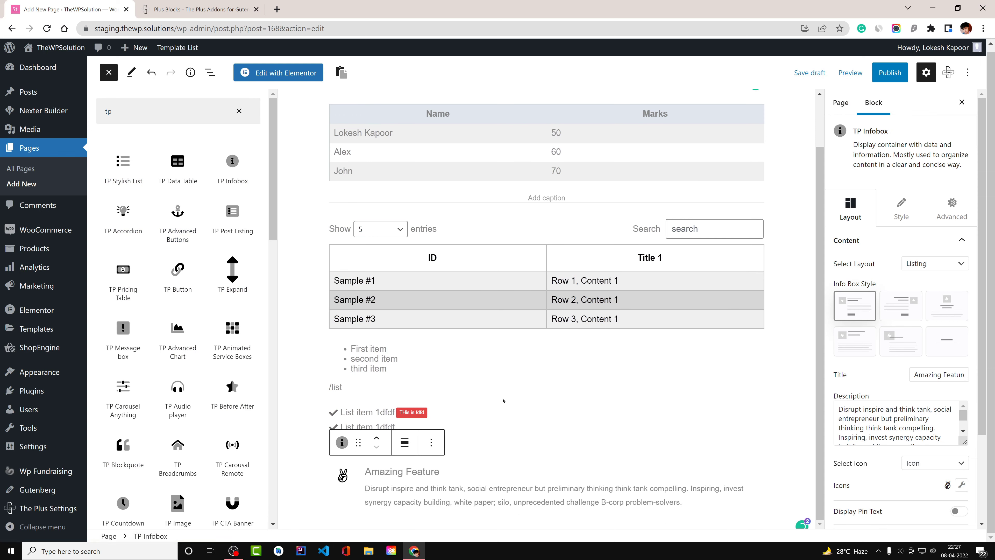
# Try several box styles, then give the infobox the left-icon style (Info Box Style 5)
pyautogui.click(421, 510)
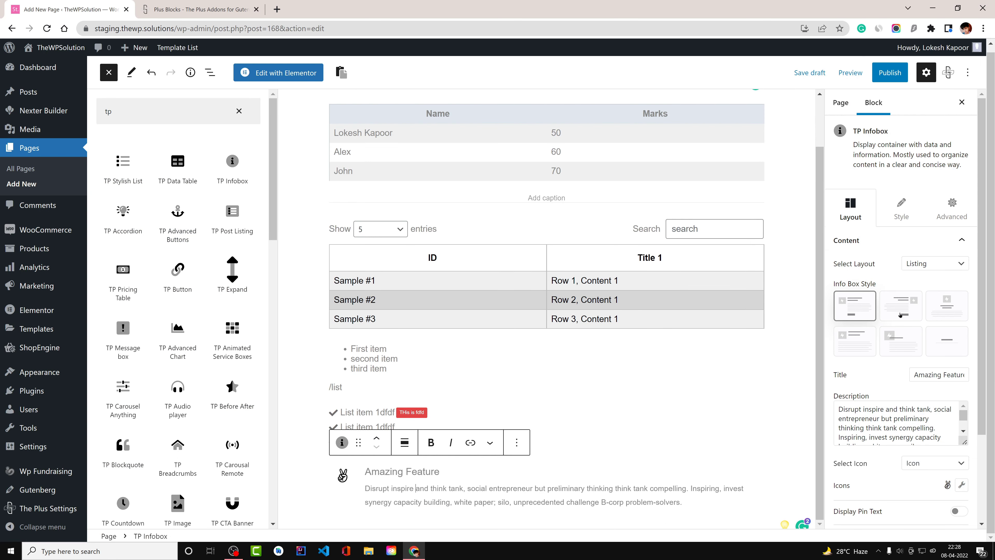
pyautogui.click(897, 309)
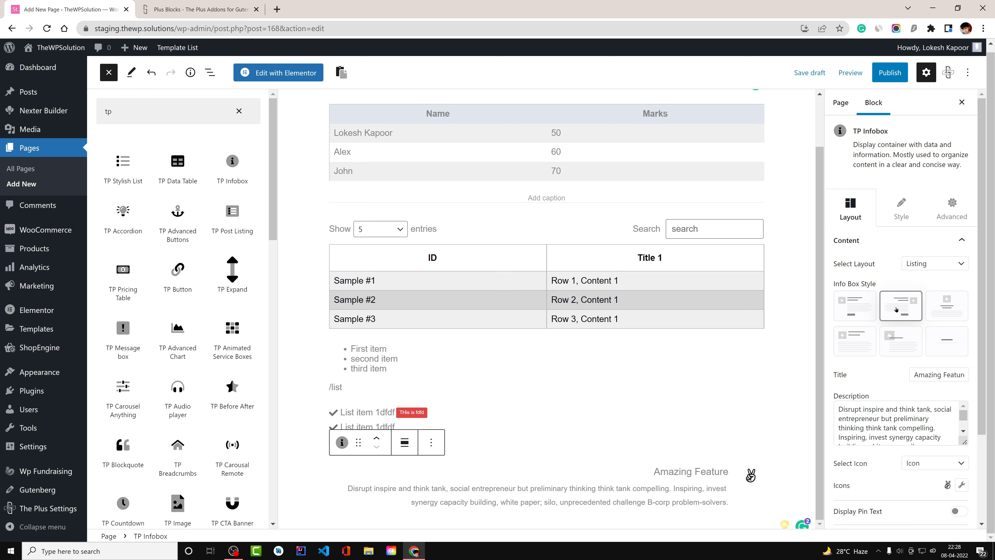
pyautogui.click(948, 312)
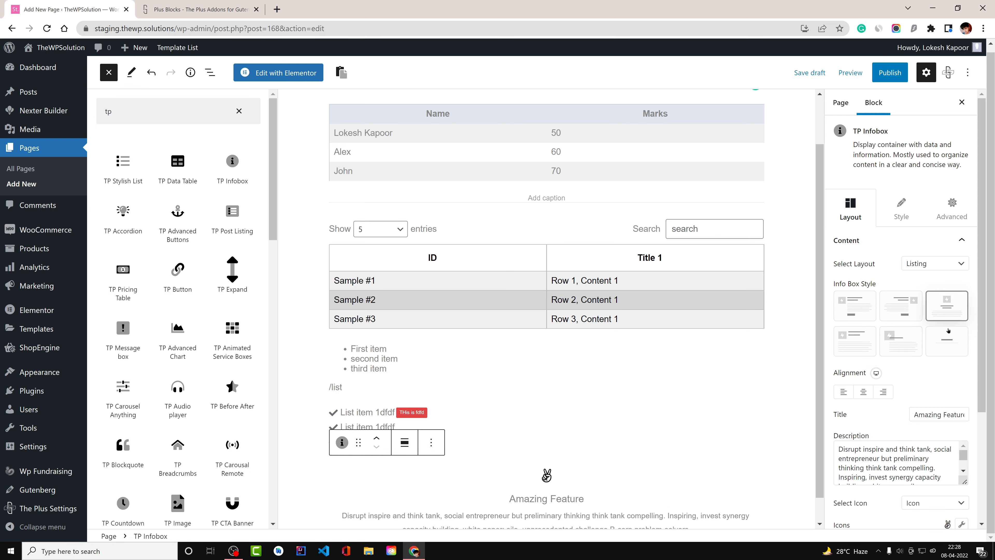
pyautogui.click(908, 352)
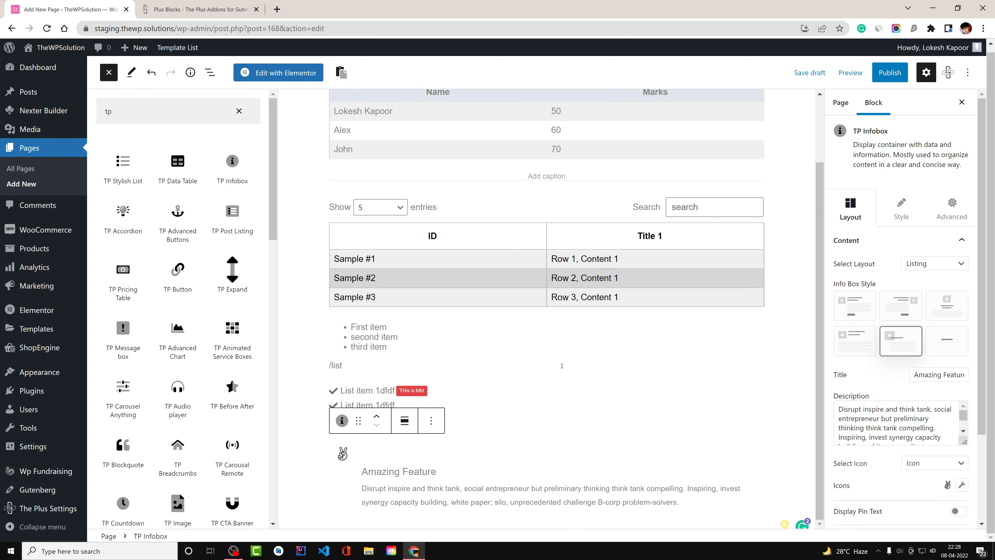
pyautogui.click(238, 110)
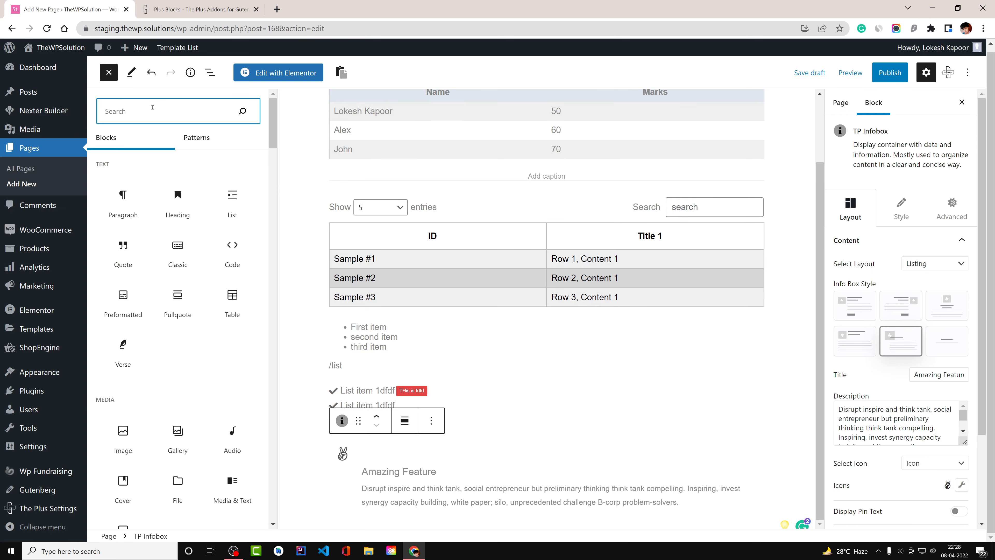
# Insert a TP Row below the infobox and split it into three columns
pyautogui.write('row')
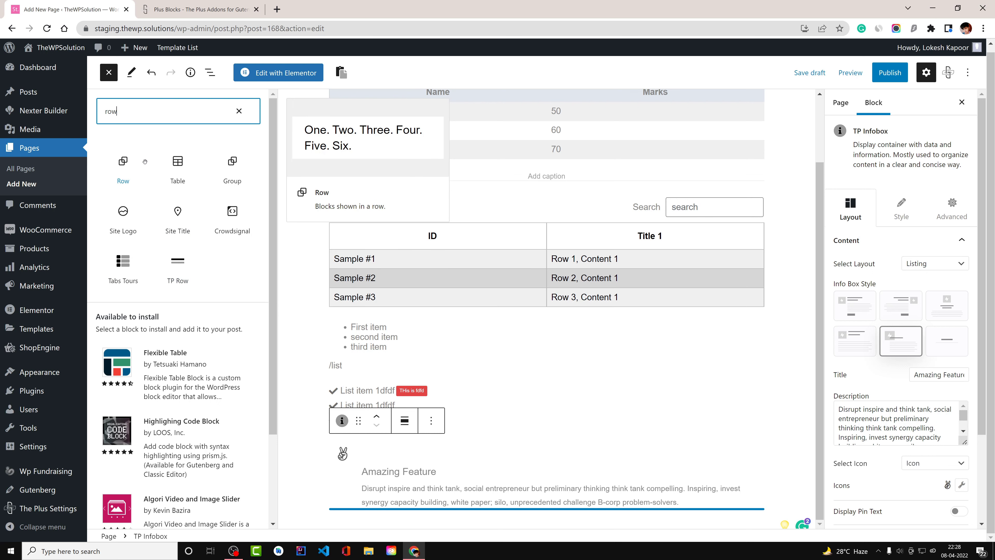
pyautogui.click(182, 260)
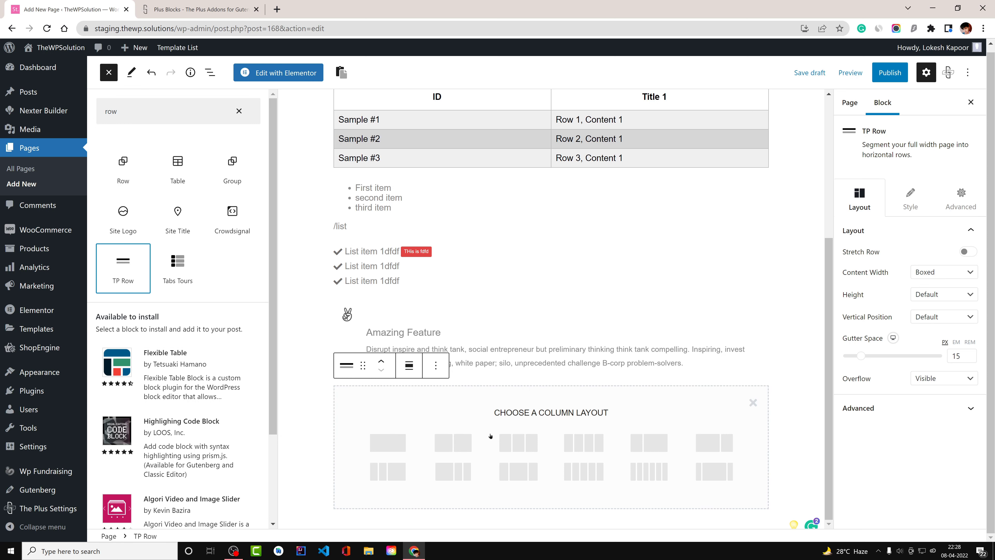
pyautogui.press('Escape')
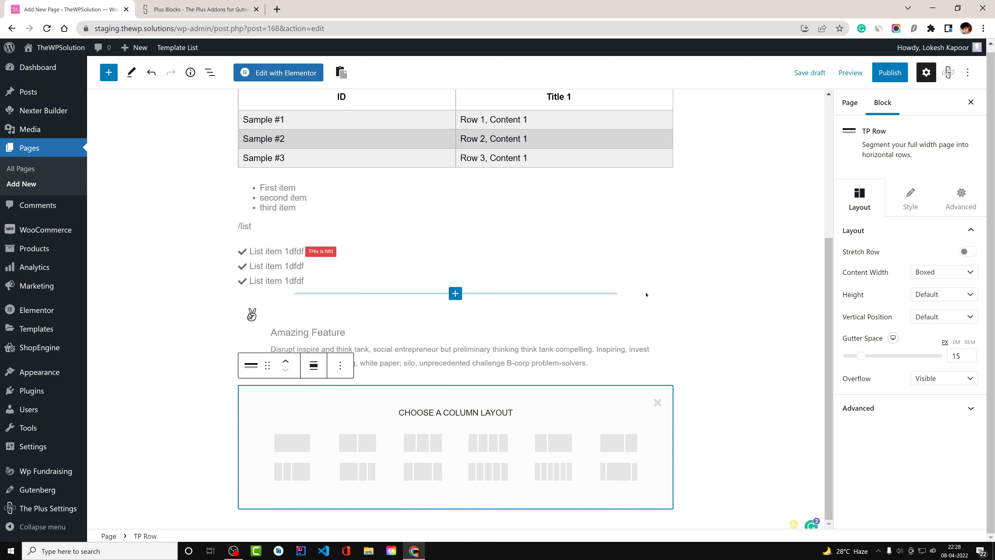
pyautogui.click(421, 442)
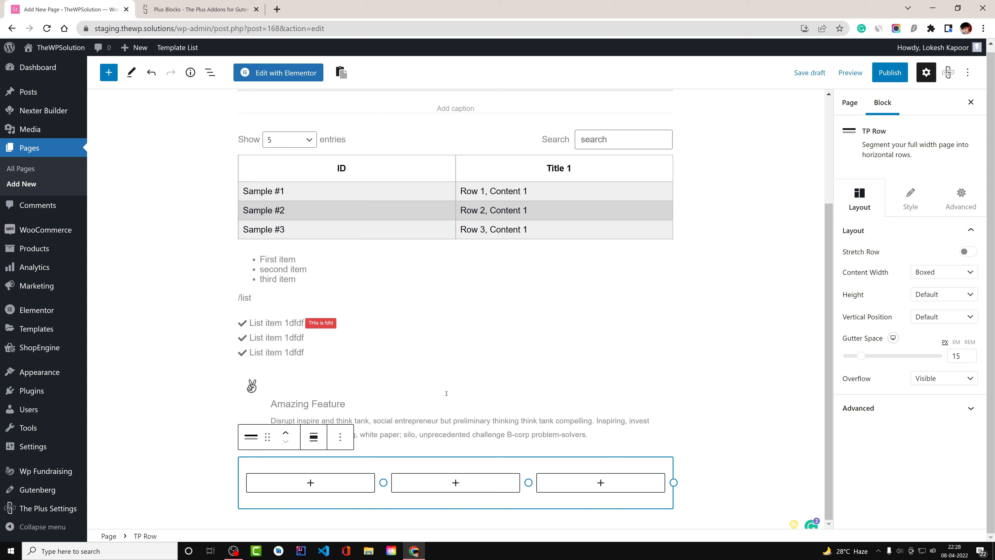
# Add an 'Amazing Feature' TP Infobox to each of the three columns
pyautogui.click(310, 482)
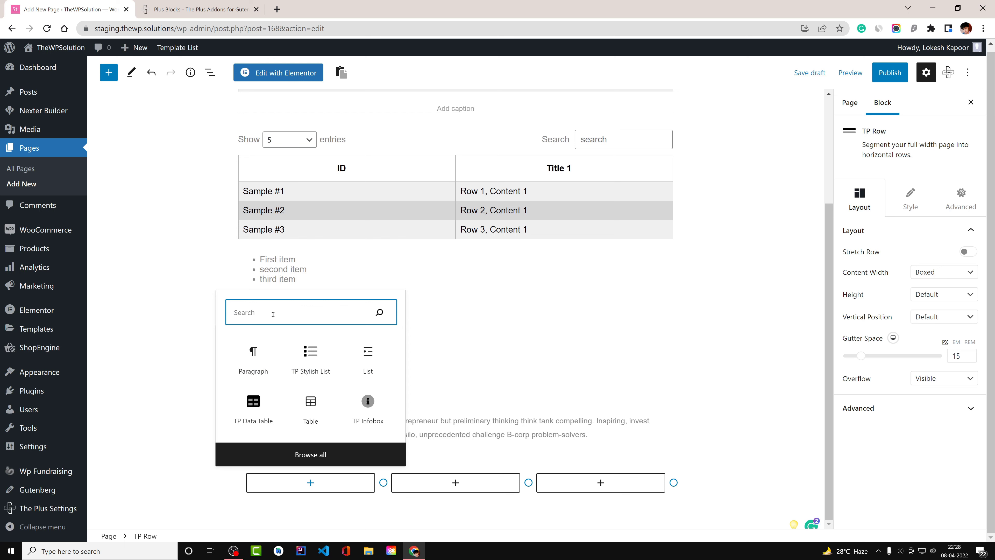
pyautogui.click(367, 403)
pyautogui.click(445, 489)
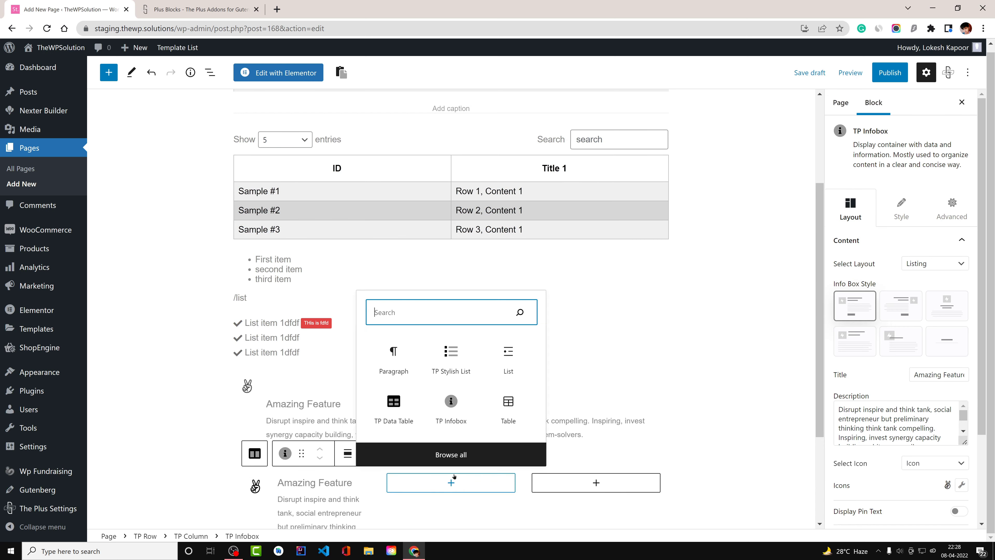
pyautogui.click(451, 411)
pyautogui.click(622, 489)
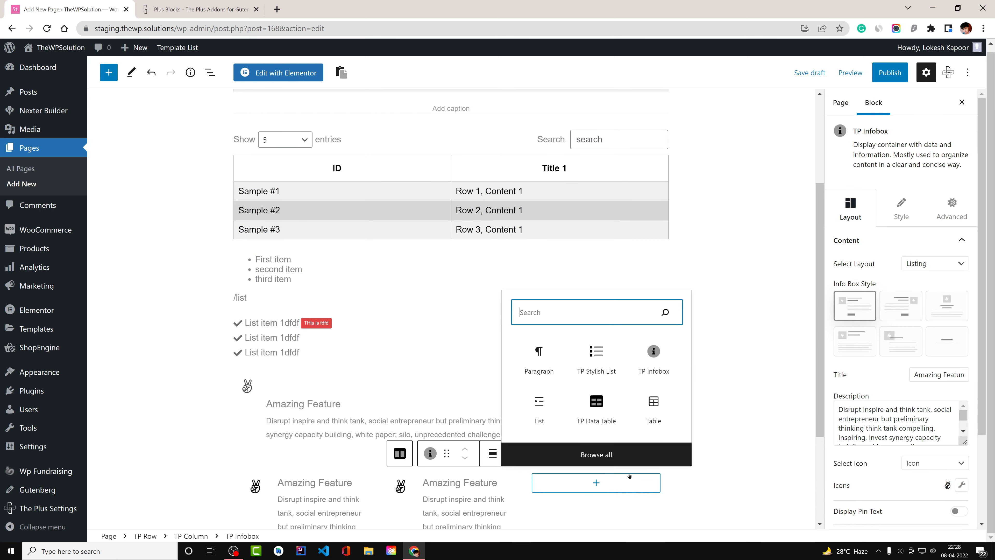
pyautogui.click(660, 362)
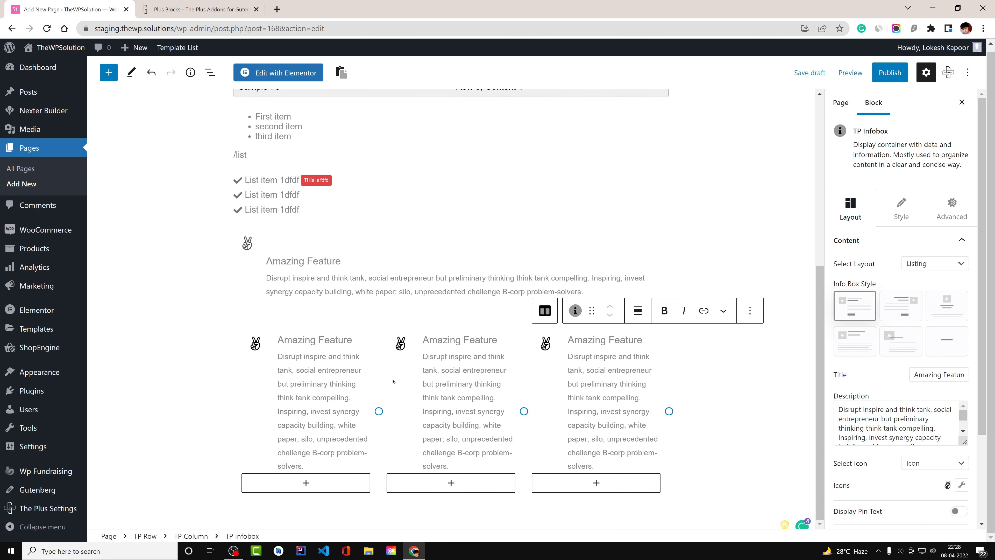
pyautogui.click(545, 310)
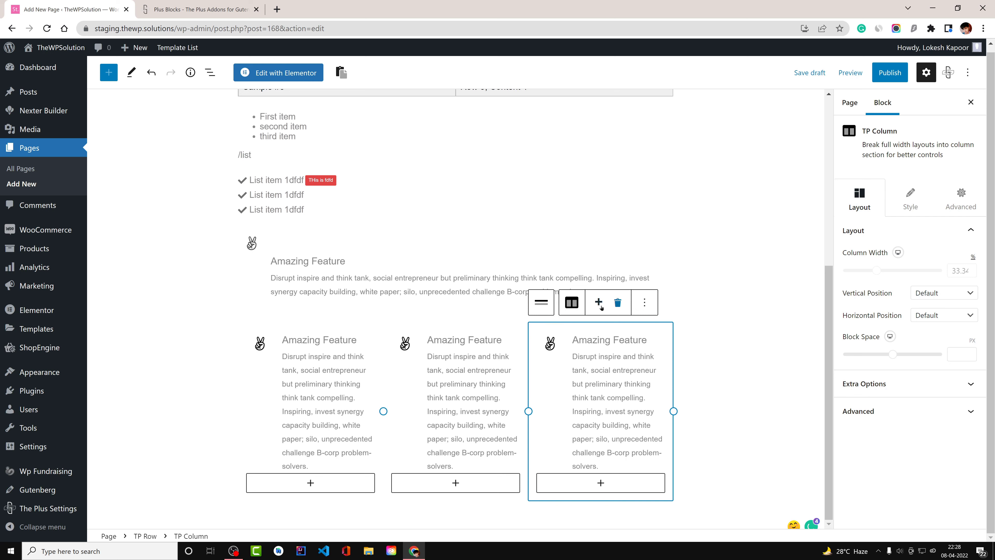
# Select the TP Row of three infoboxes in List View and duplicate it
pyautogui.click(644, 302)
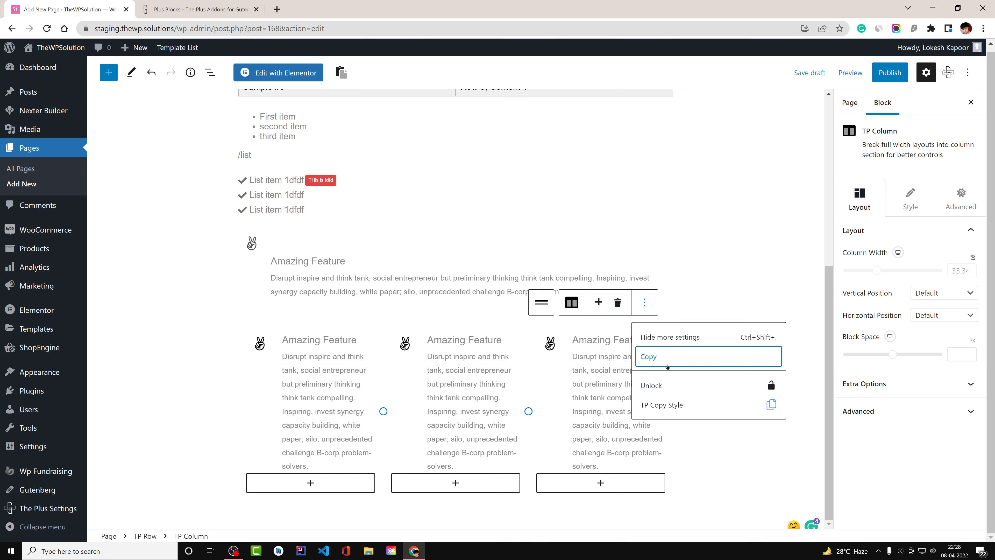
pyautogui.click(210, 74)
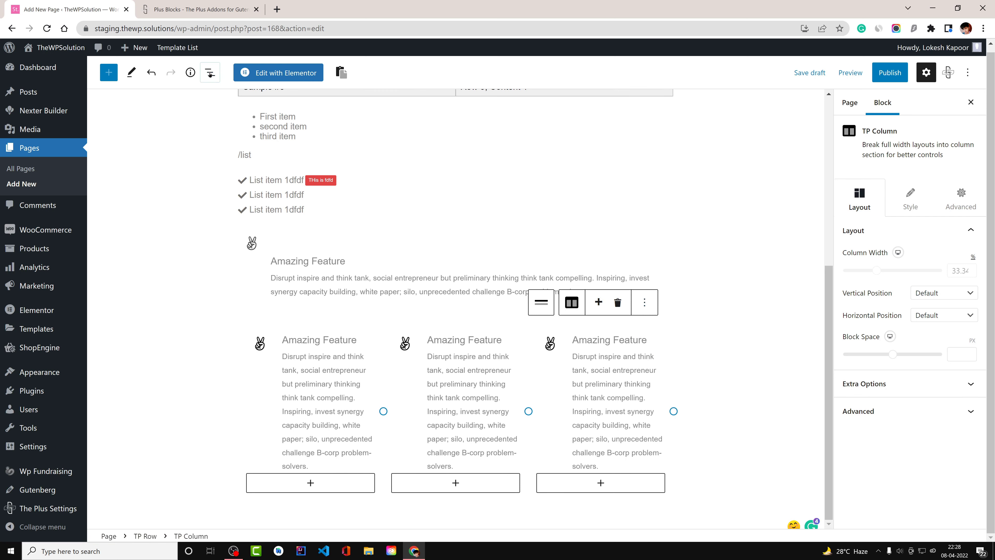
pyautogui.click(209, 73)
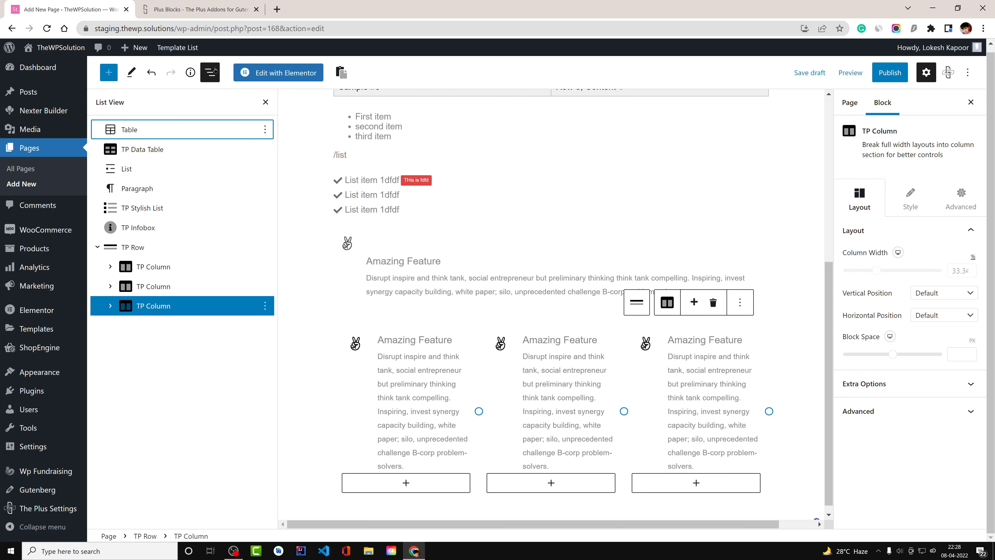
pyautogui.click(152, 248)
pyautogui.click(441, 292)
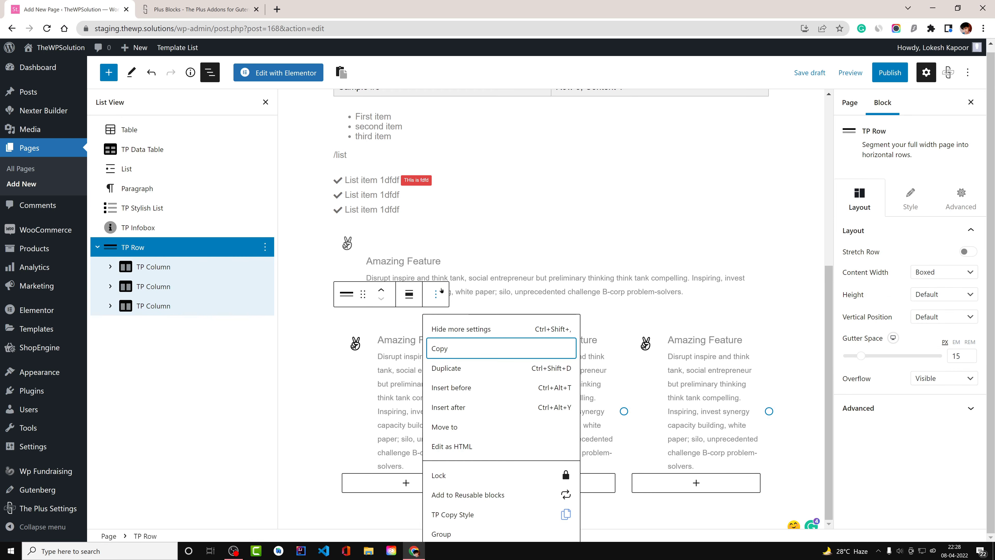
pyautogui.press('Down')
pyautogui.press('Return')
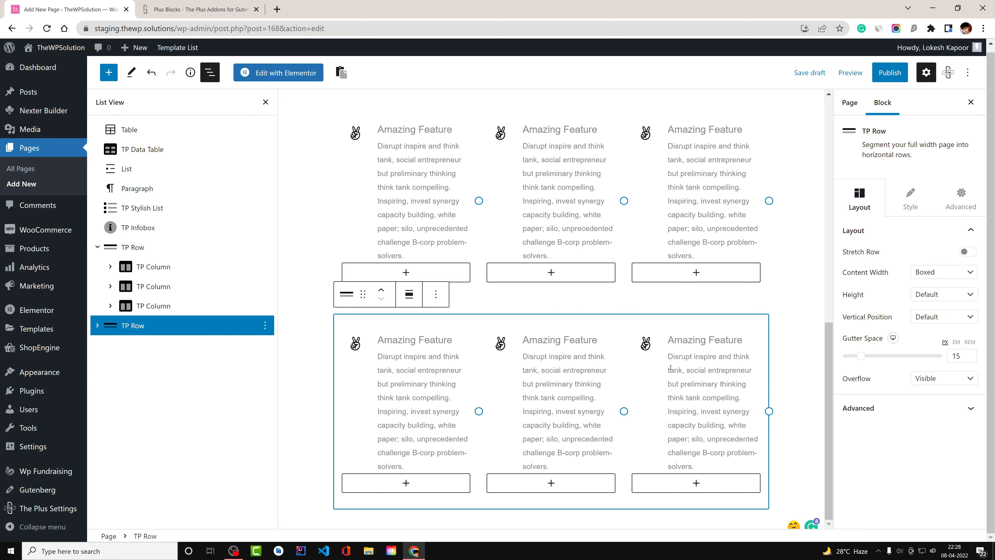
pyautogui.click(581, 354)
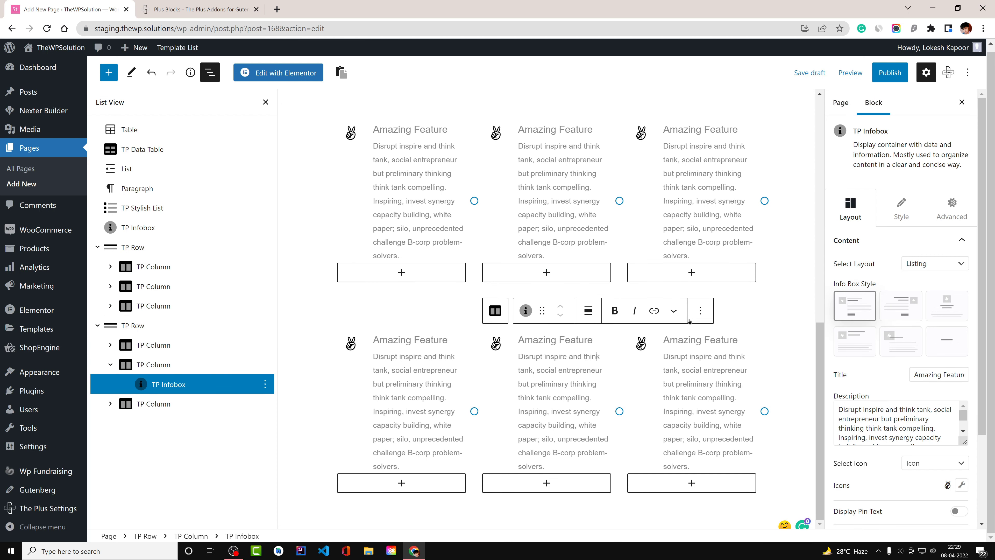
# Copy the first infobox's style, then switch it to the second, right-icon box style
pyautogui.click(392, 129)
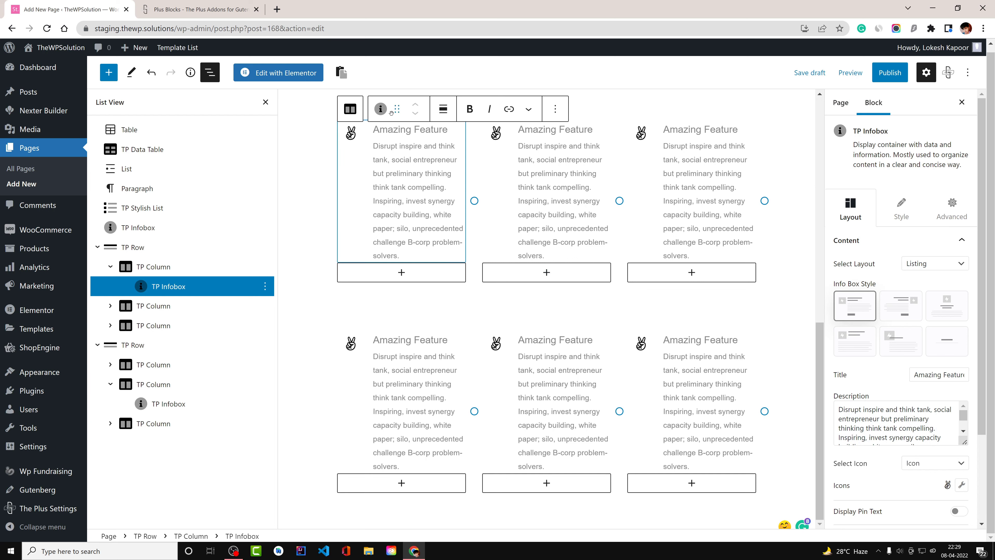
pyautogui.click(555, 110)
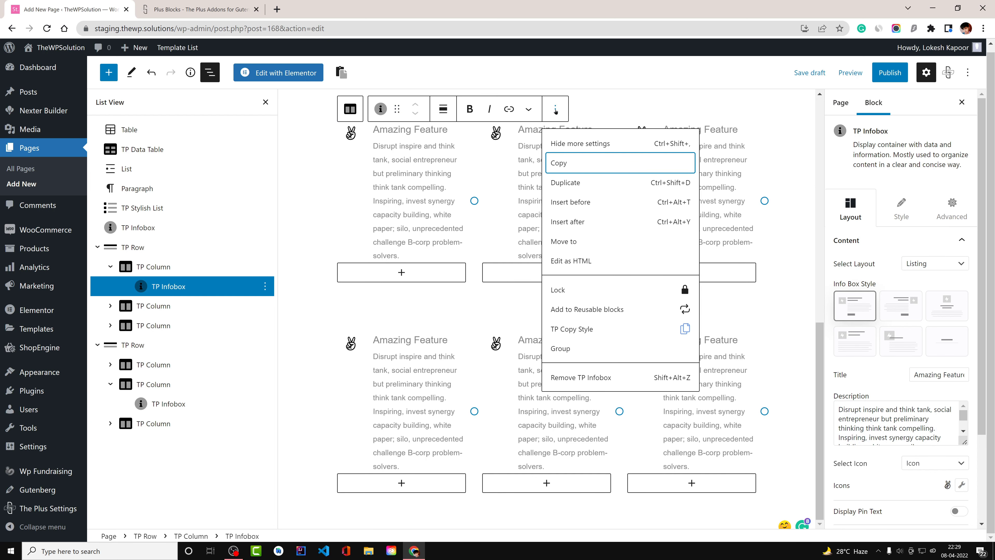
pyautogui.click(586, 330)
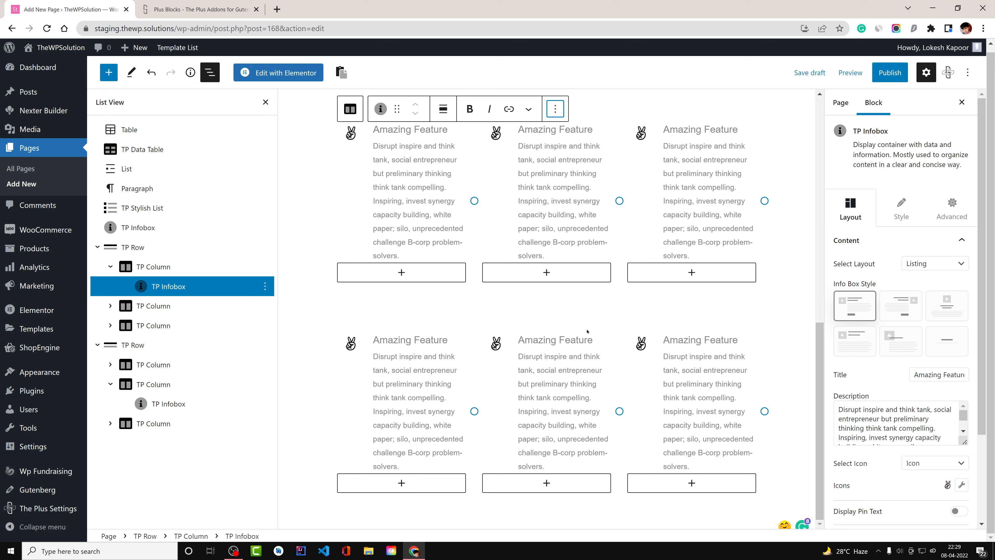
pyautogui.click(906, 299)
pyautogui.click(474, 109)
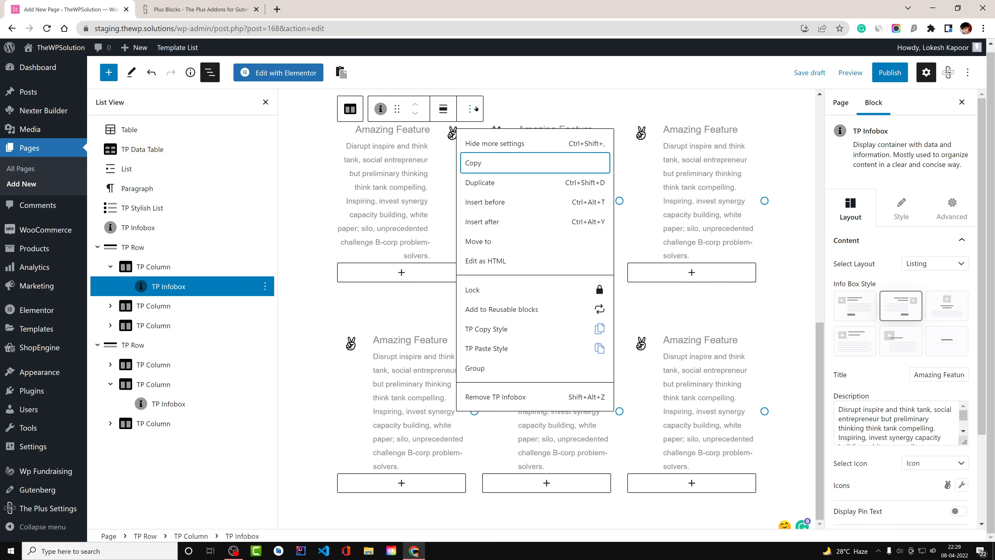
pyautogui.click(545, 331)
# Try pasting the copied style onto the second infobox in the top row
pyautogui.click(560, 188)
pyautogui.click(700, 108)
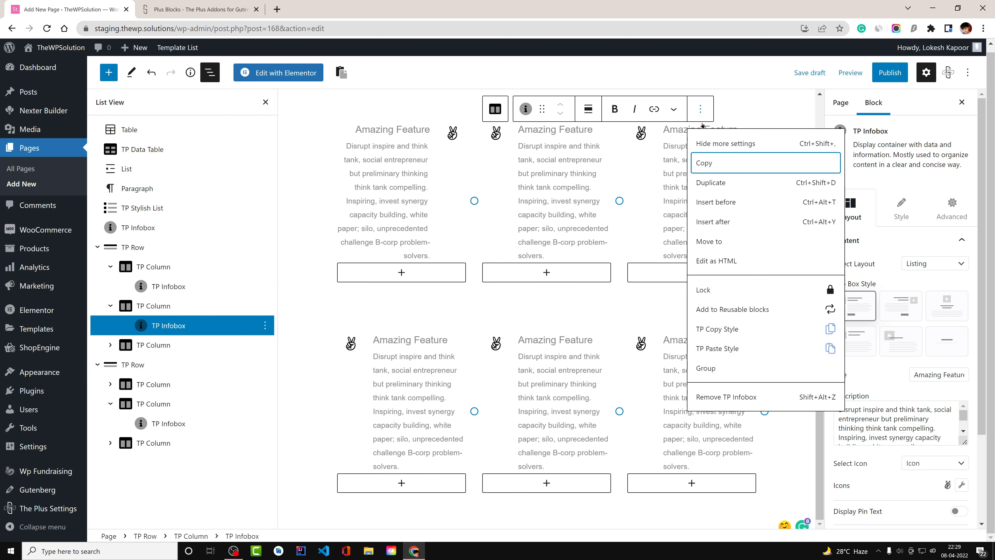
pyautogui.click(746, 349)
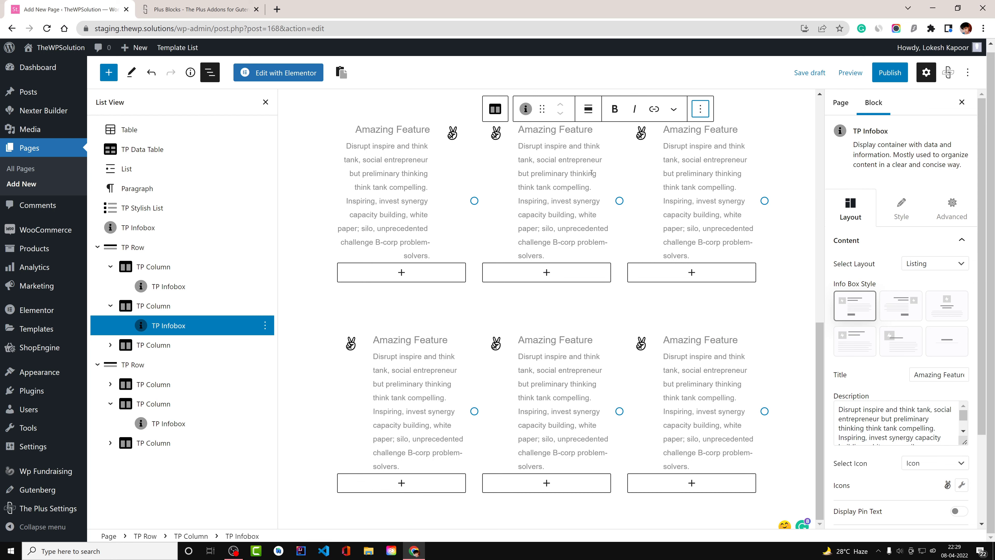
pyautogui.click(456, 134)
pyautogui.moveTo(828, 372); pyautogui.dragTo(834, 147)
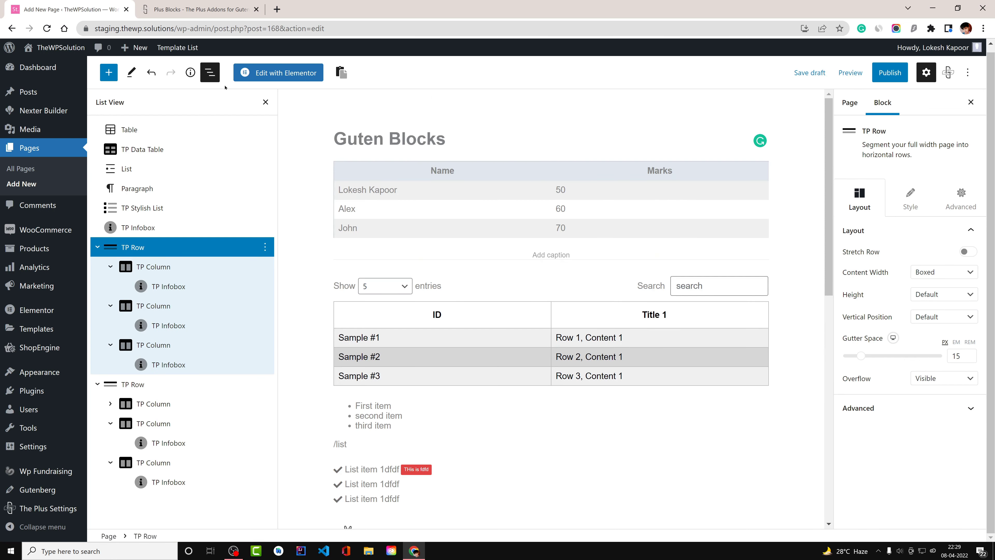
# Delete the top row of Amazing Feature infoboxes
pyautogui.click(261, 102)
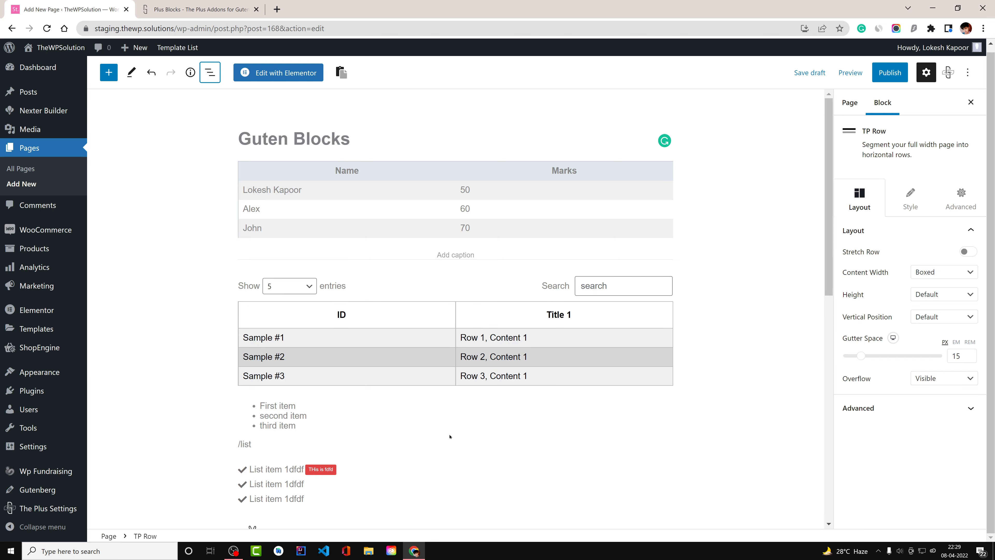
pyautogui.scroll(-10, 450, 436)
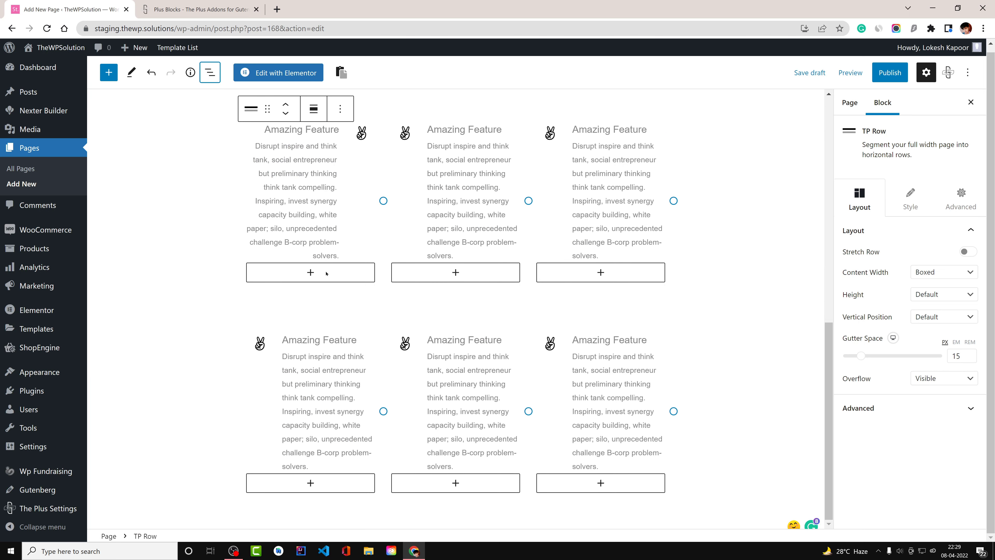
pyautogui.click(333, 110)
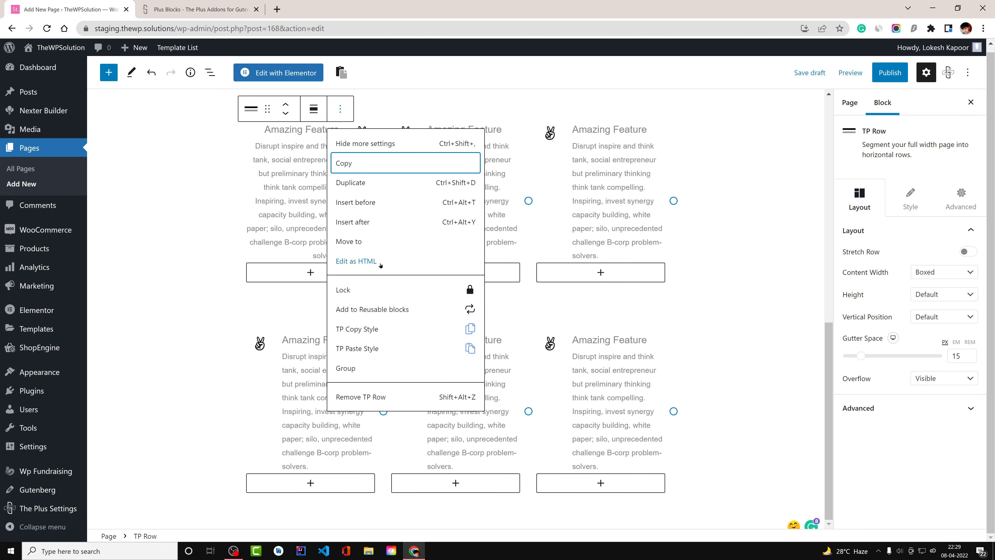
pyautogui.click(377, 397)
pyautogui.click(330, 341)
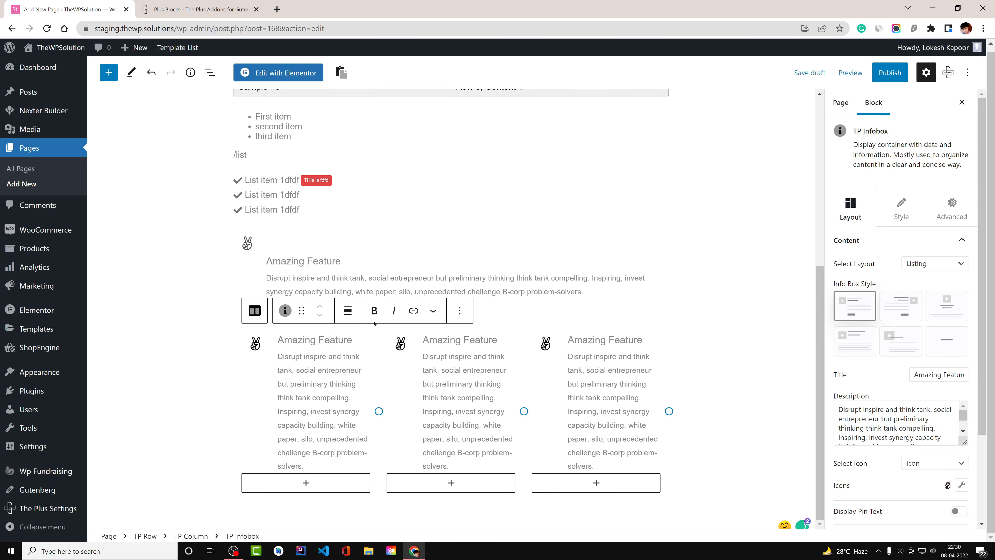
pyautogui.click(460, 310)
# Select the remaining TP Row in List View and remove it
pyautogui.click(376, 276)
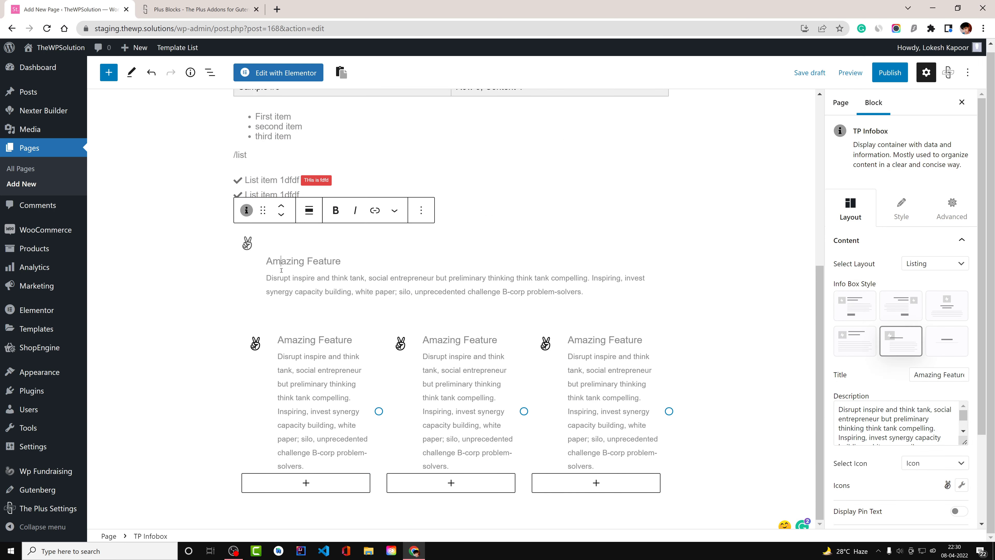
pyautogui.click(210, 72)
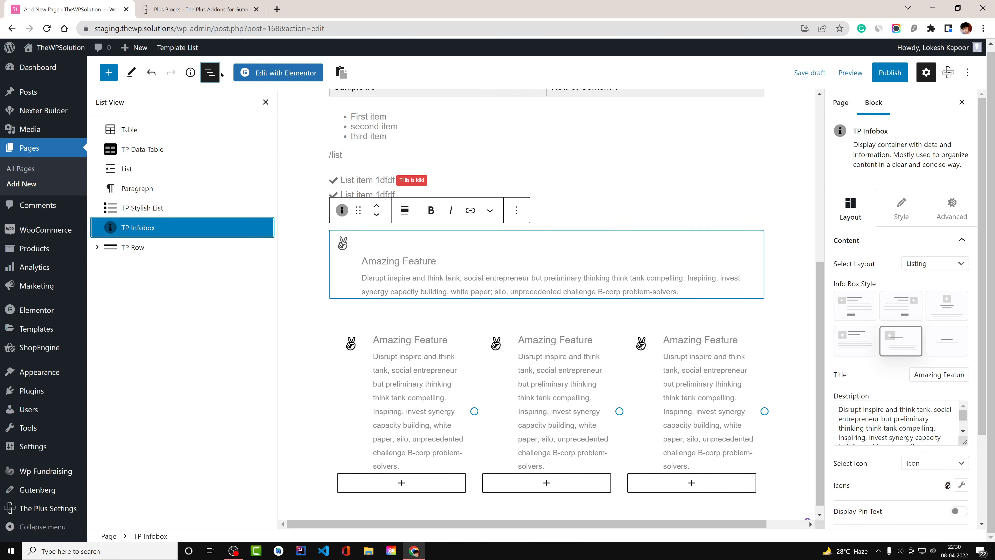
pyautogui.click(133, 247)
pyautogui.click(265, 247)
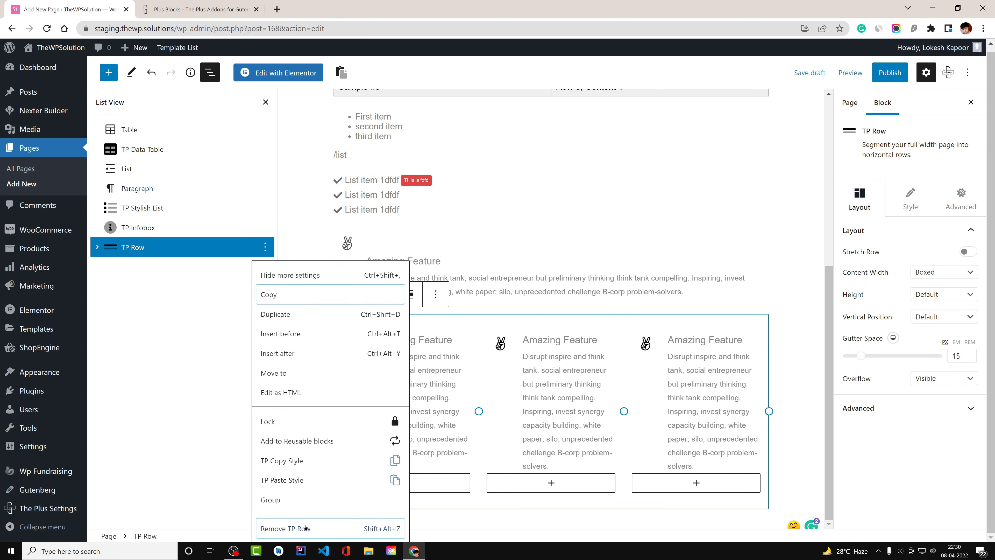
pyautogui.click(304, 533)
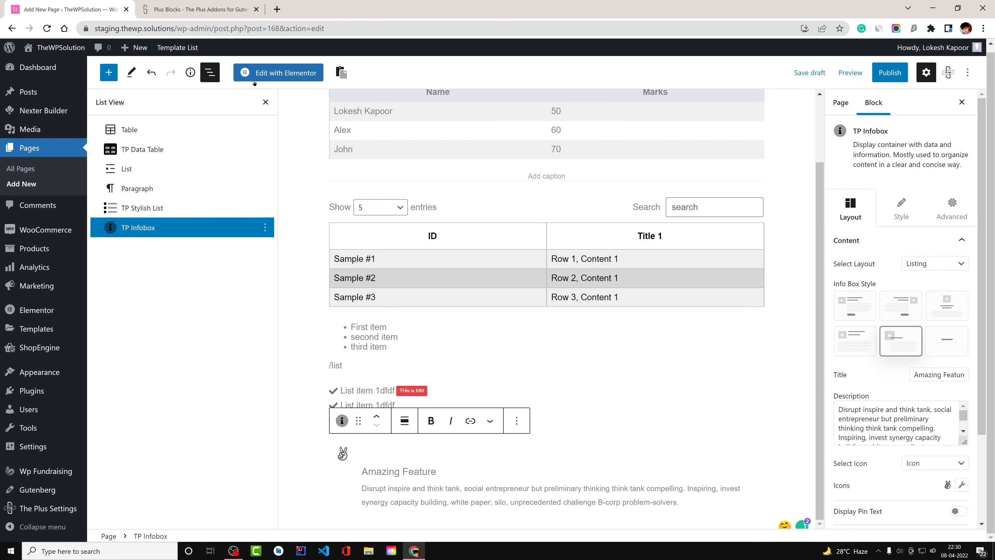
pyautogui.click(265, 103)
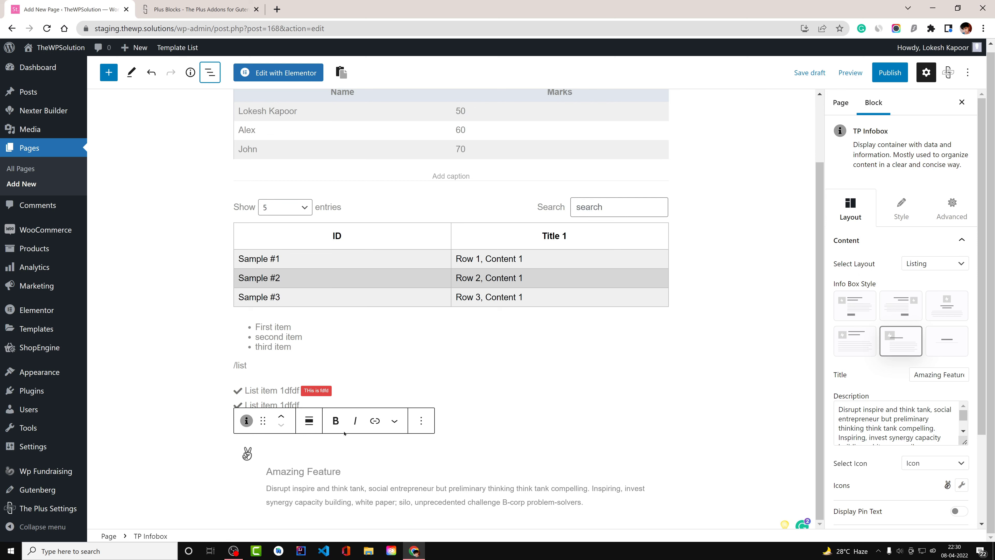
pyautogui.scroll(2, 334, 322)
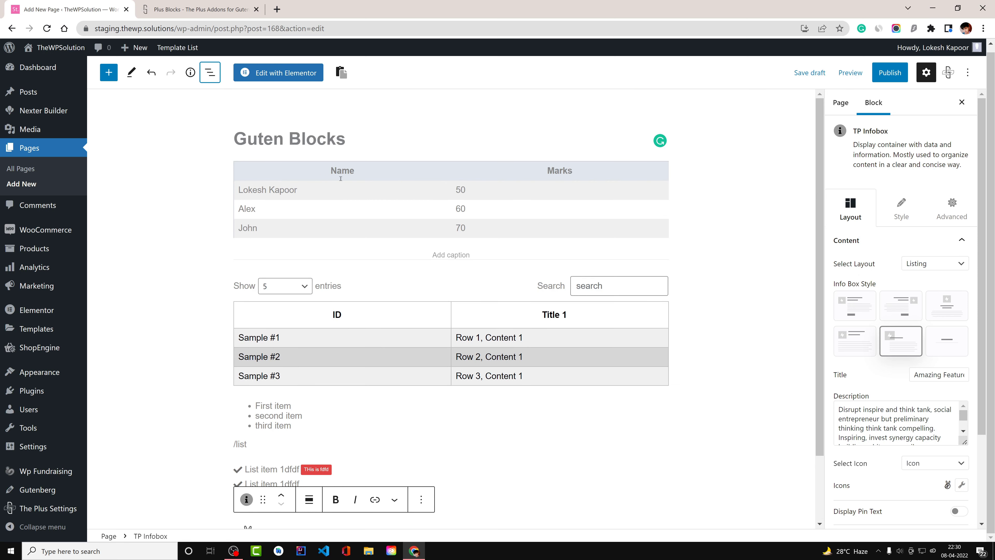
# Insert a TP Advanced Buttons block under the Guten Blocks title with the /butt command
pyautogui.click(354, 140)
pyautogui.press('Return')
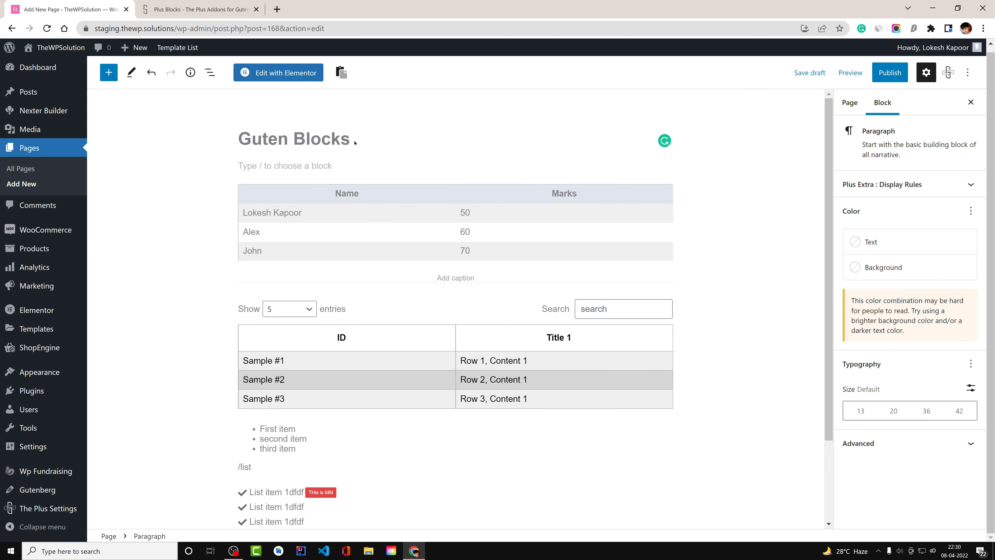
pyautogui.write('/butt')
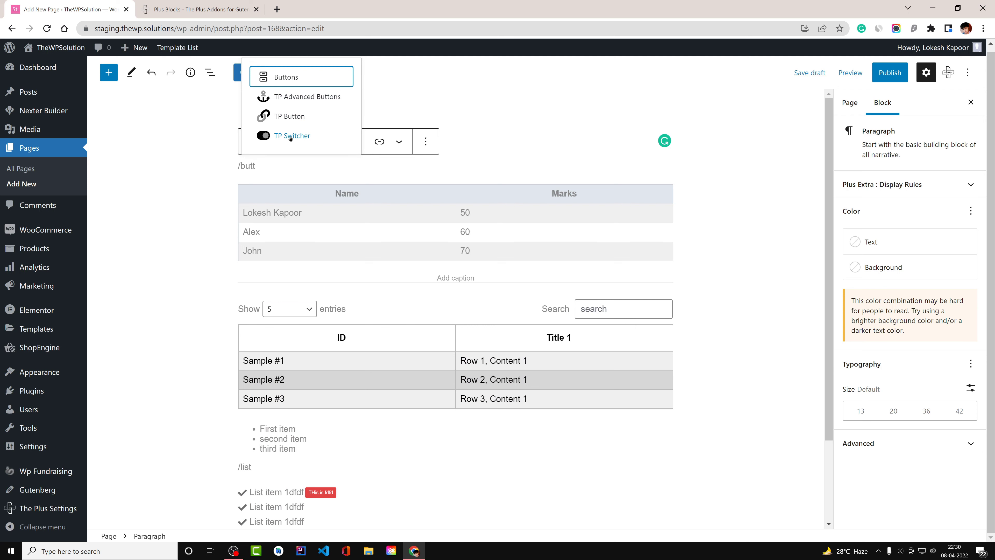
pyautogui.click(294, 98)
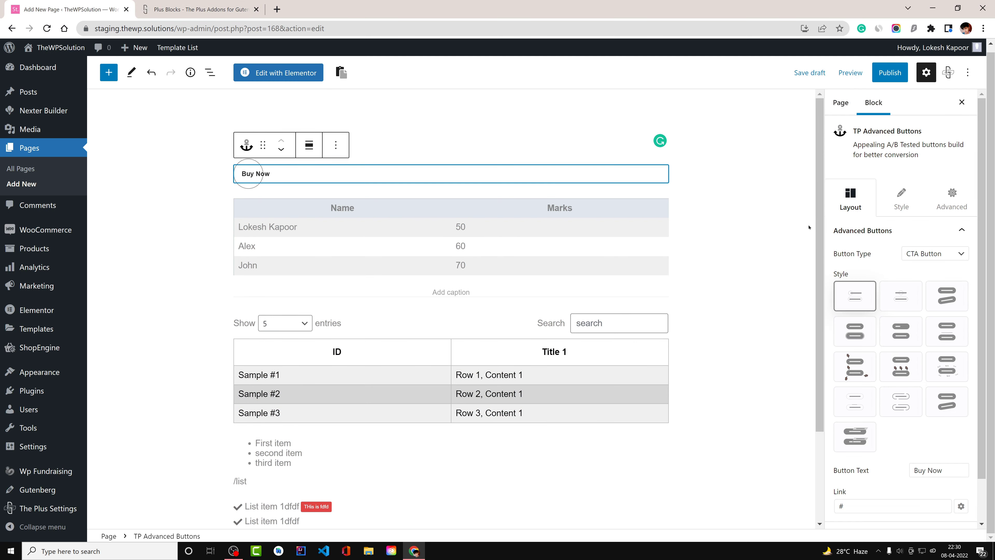
# Keep Button Type as CTA Button and try several Buy Now style tiles
pyautogui.click(932, 254)
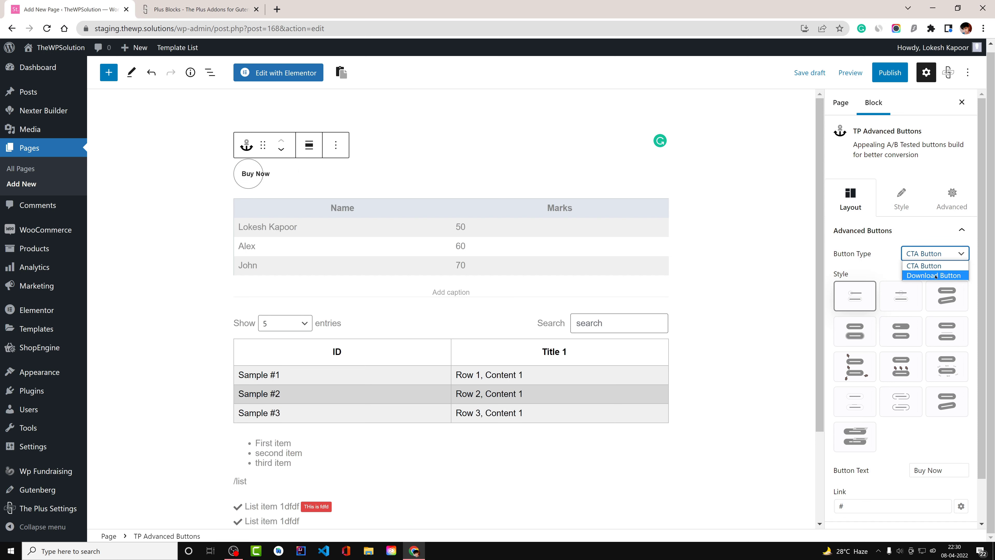
pyautogui.click(893, 267)
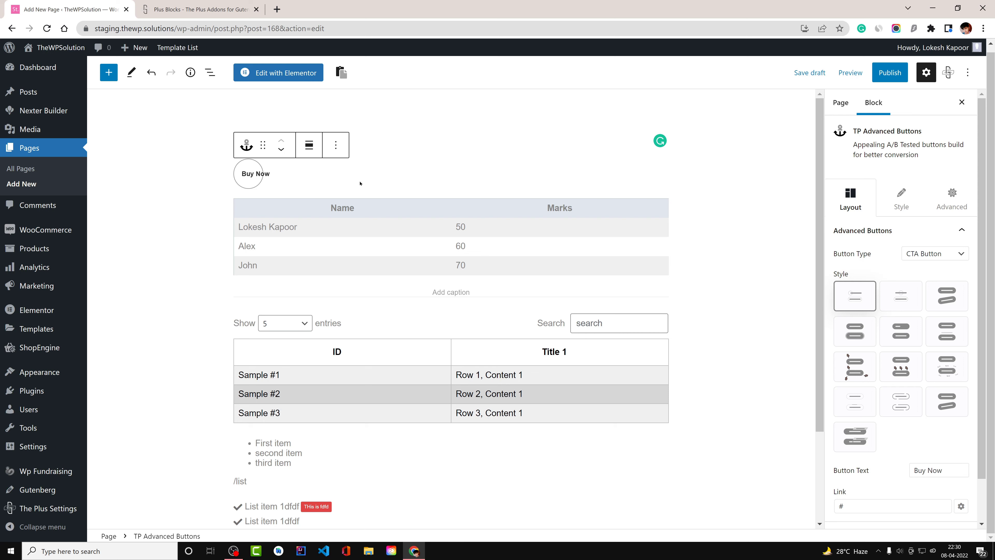
pyautogui.click(901, 296)
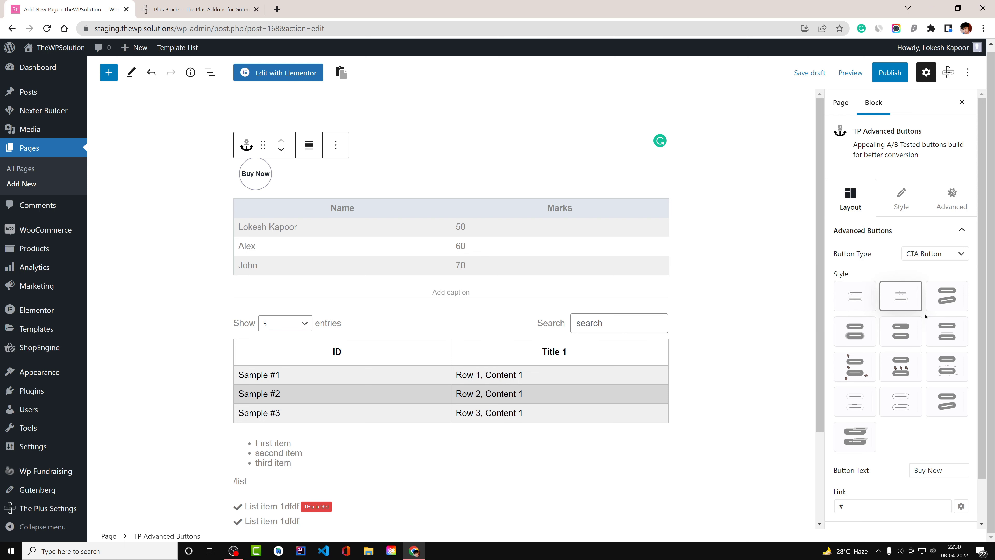
pyautogui.click(901, 331)
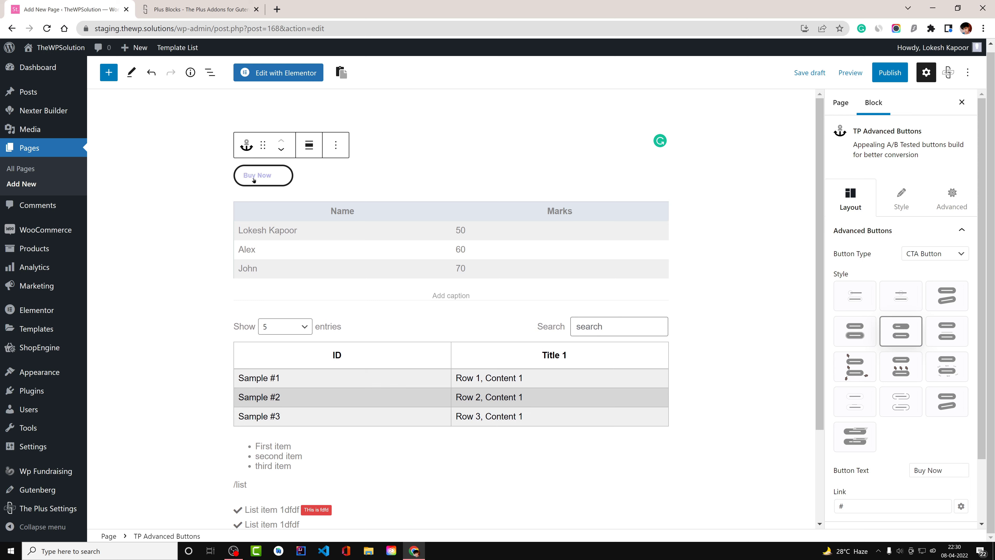
pyautogui.click(947, 331)
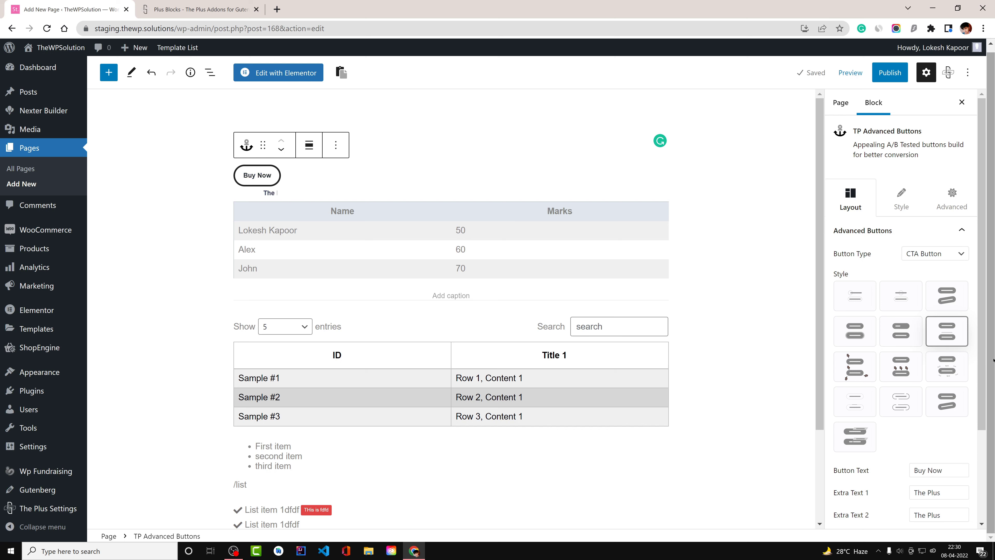
pyautogui.click(904, 373)
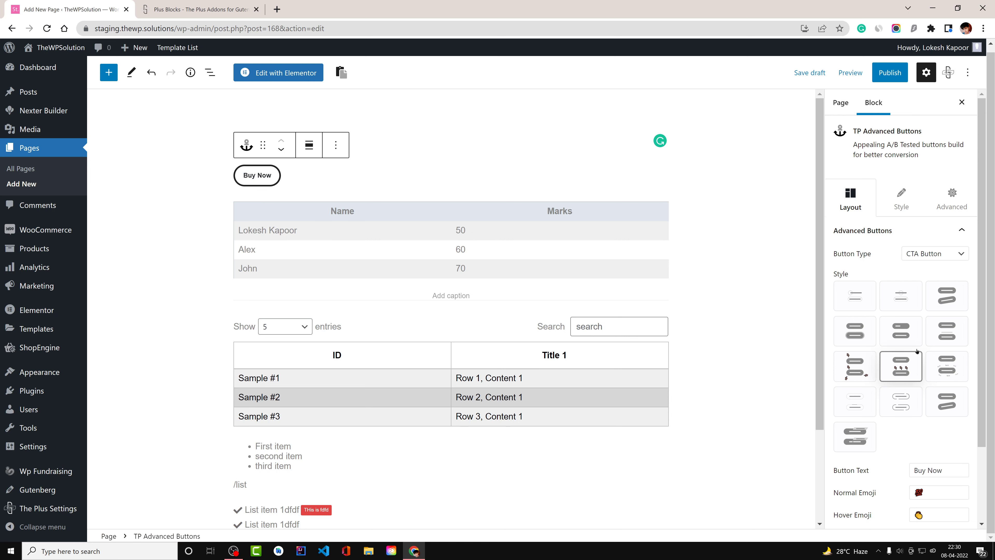
pyautogui.click(855, 367)
# Give the Buy Now button the ribbon style labelled 'The Plus'
pyautogui.click(532, 298)
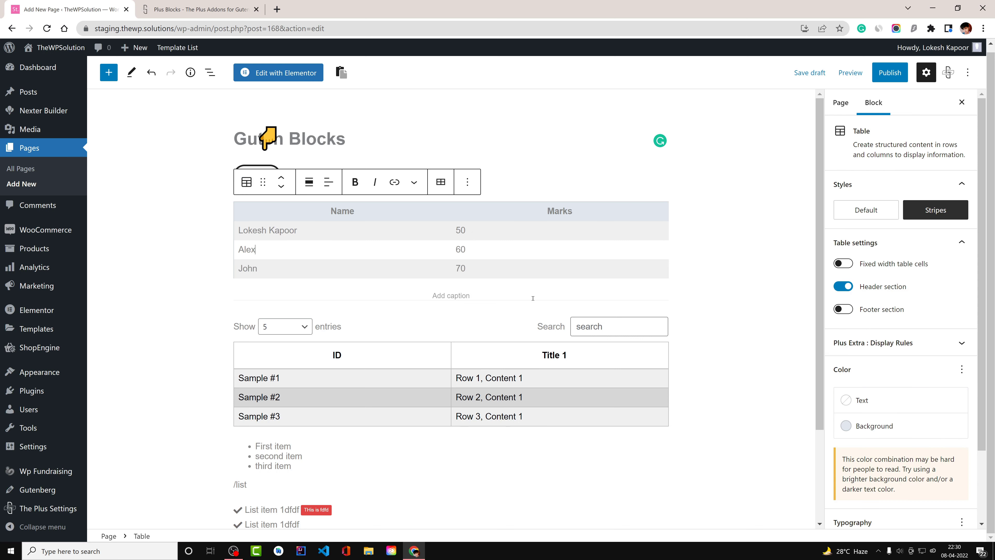
pyautogui.click(595, 355)
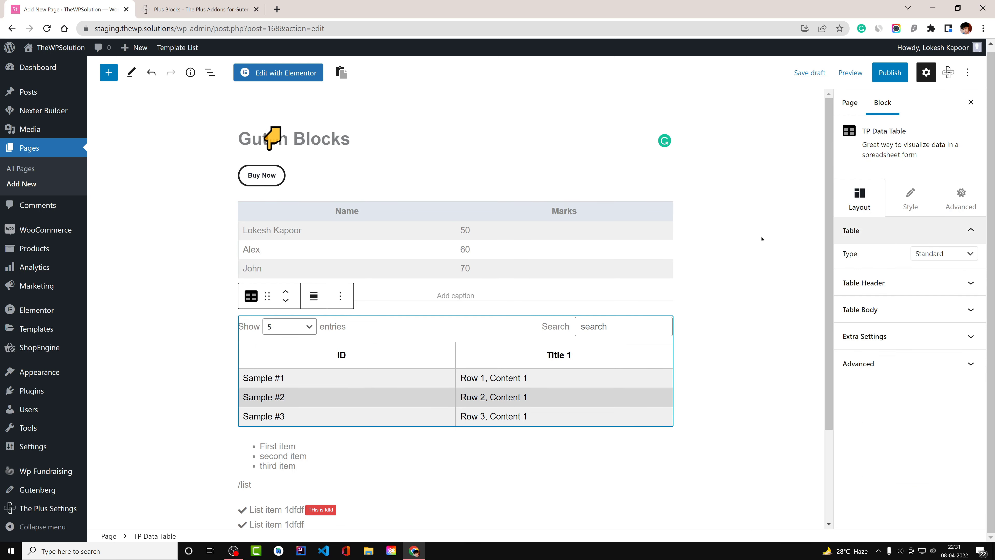
pyautogui.click(305, 180)
pyautogui.scroll(-1, 905, 345)
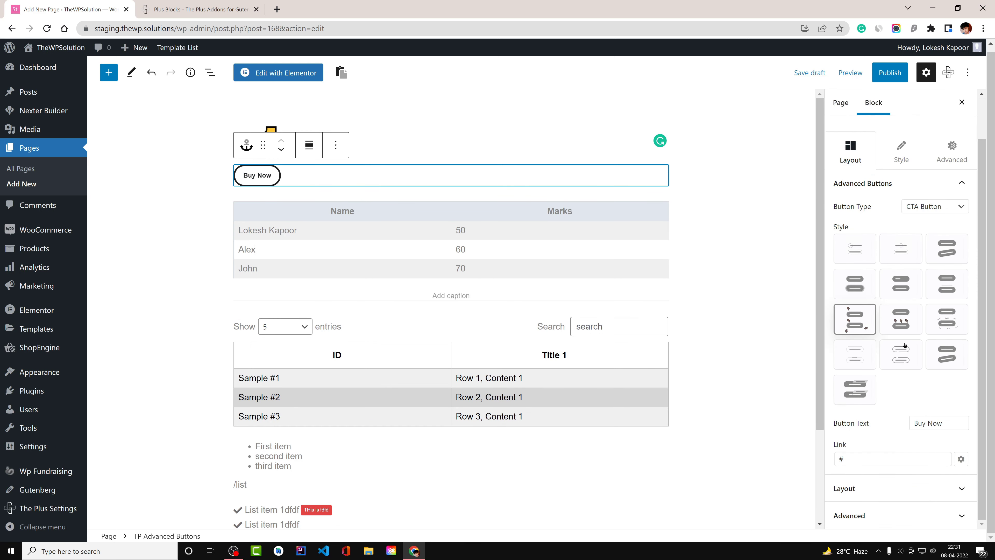
pyautogui.click(903, 348)
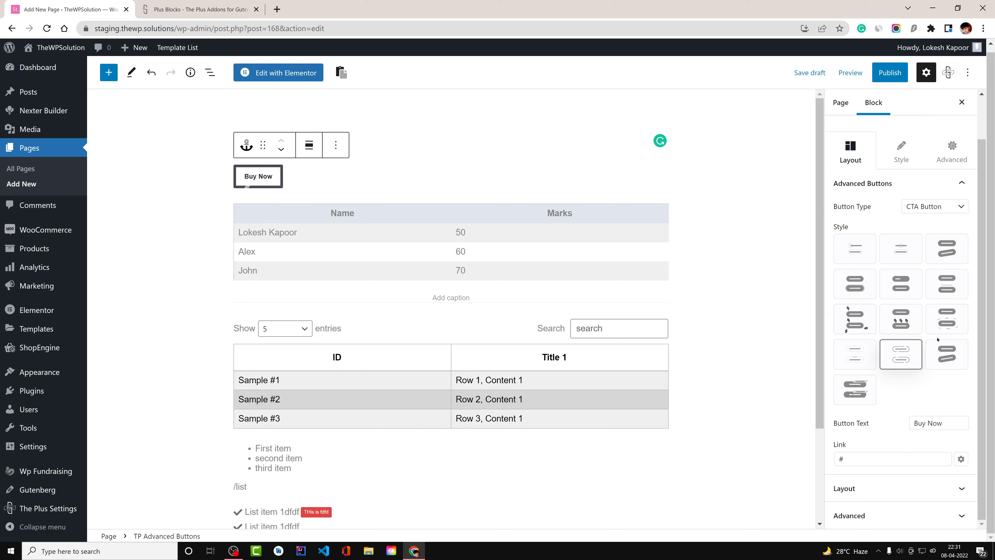
pyautogui.click(872, 395)
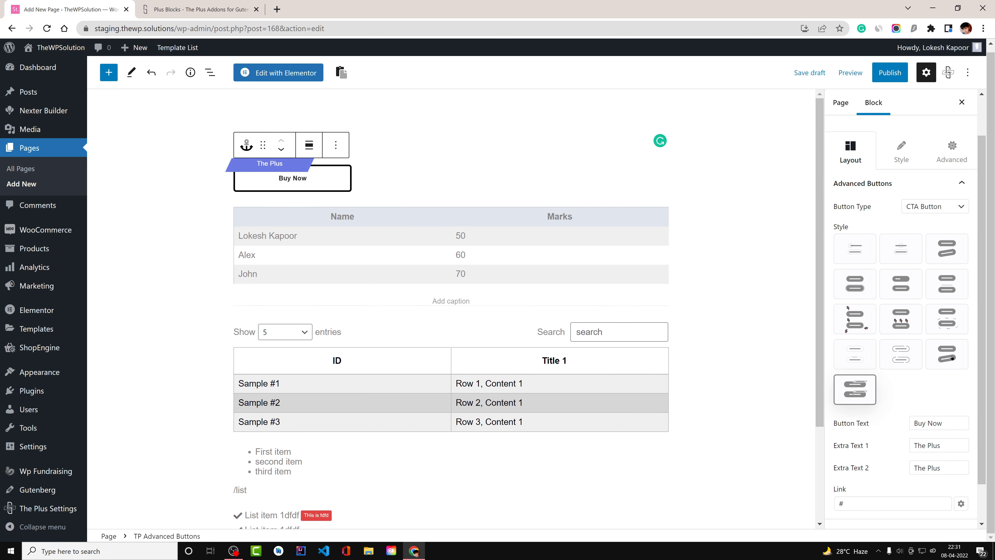
pyautogui.scroll(-1, 952, 357)
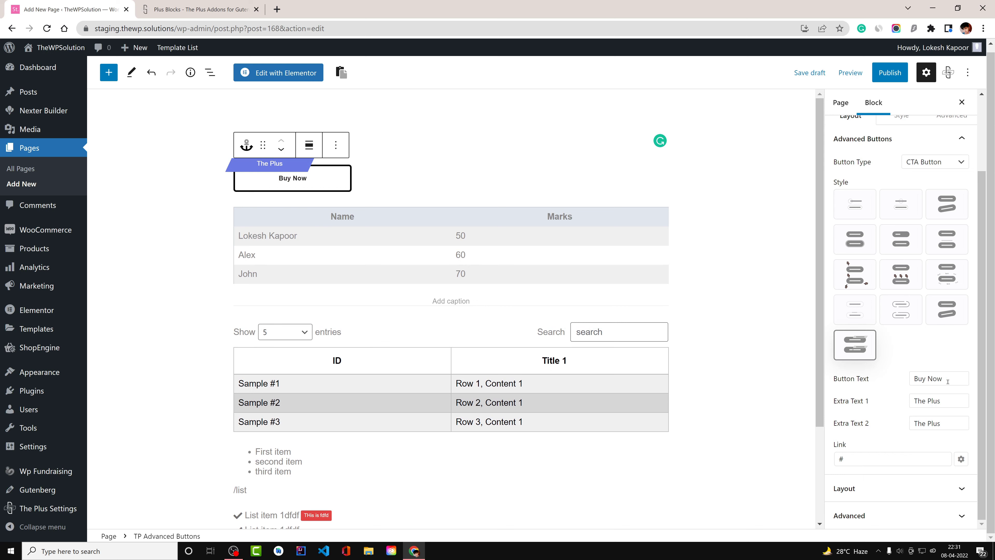
pyautogui.scroll(3, 940, 353)
# Review the Buy Now button's Style and Advanced settings and bring up its block actions
pyautogui.click(901, 198)
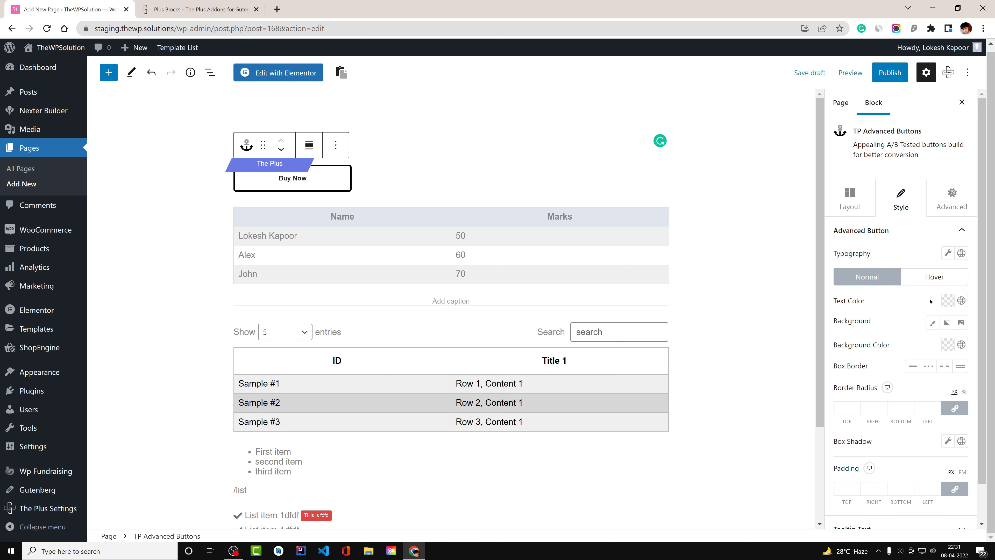
pyautogui.scroll(-1, 929, 306)
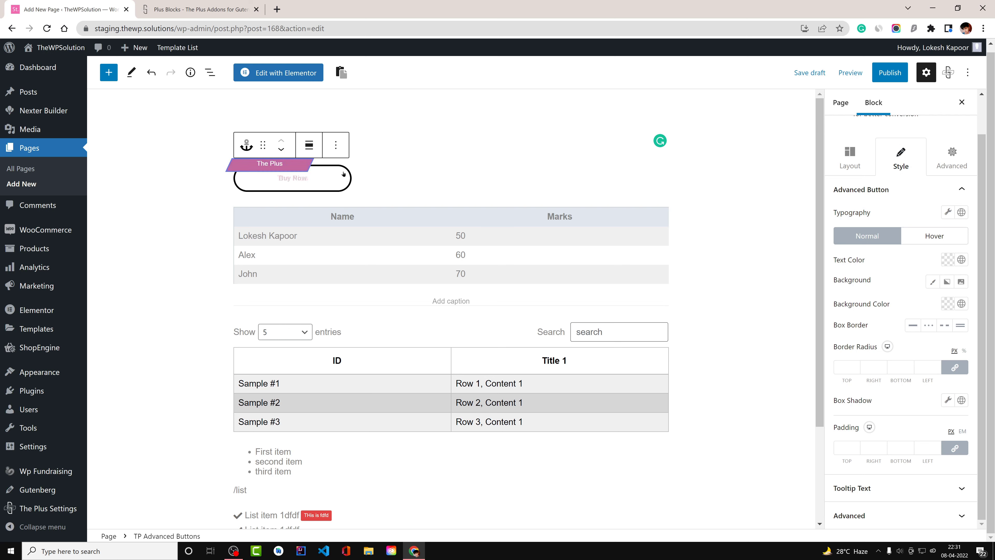
pyautogui.click(952, 156)
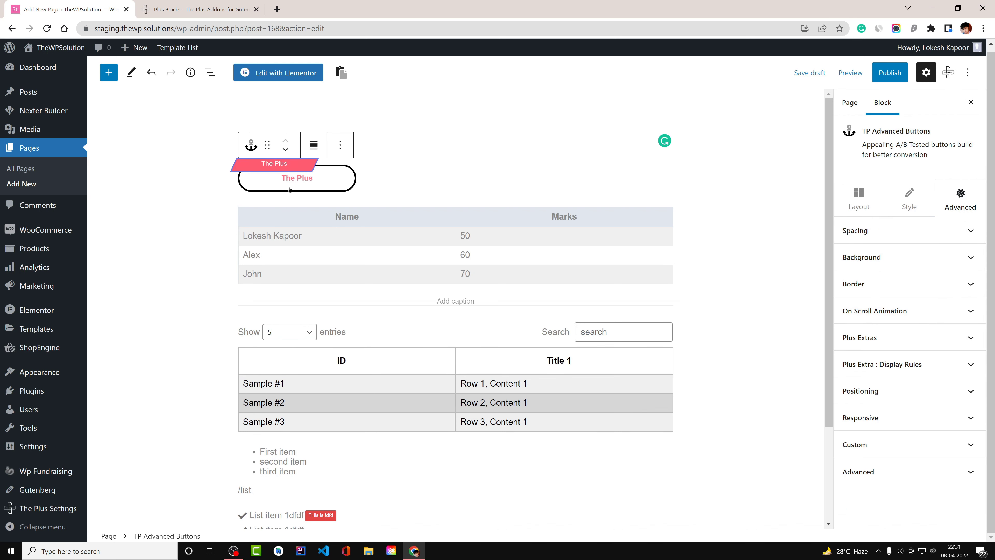
pyautogui.click(251, 145)
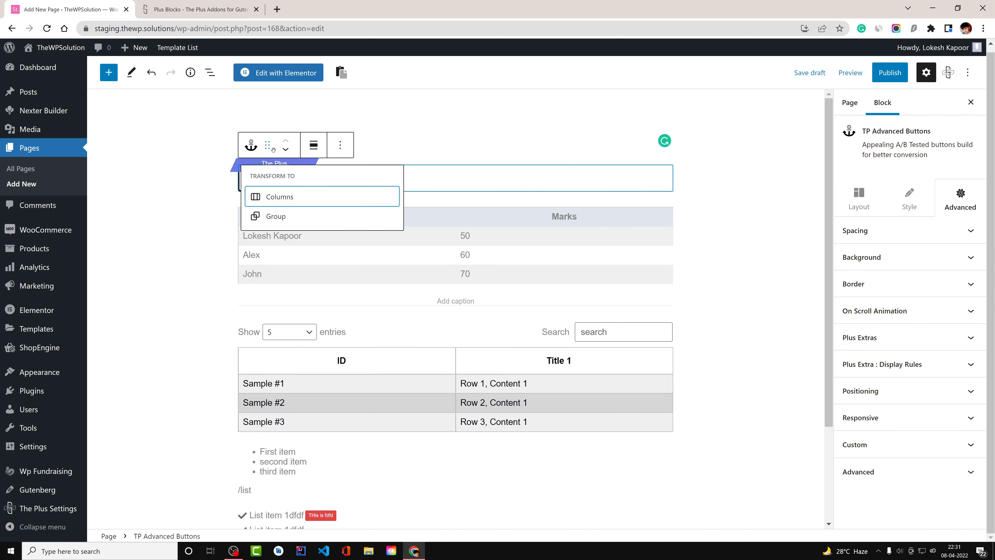
pyautogui.click(340, 145)
# Delete the Buy Now button block, then browse The Plus Addons blocks in the block library
pyautogui.click(377, 432)
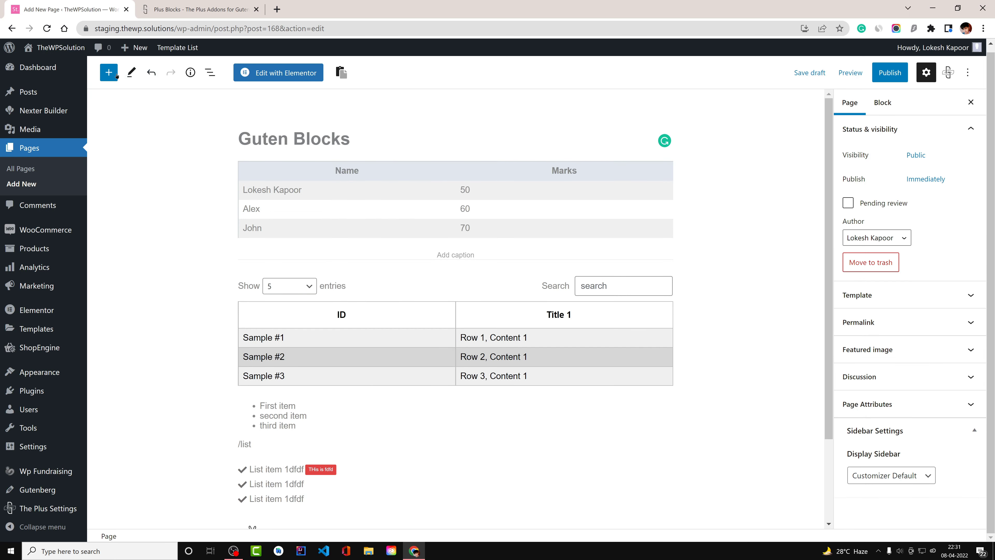
pyautogui.click(109, 72)
pyautogui.scroll(-15, 187, 186)
pyautogui.scroll(-10, 186, 186)
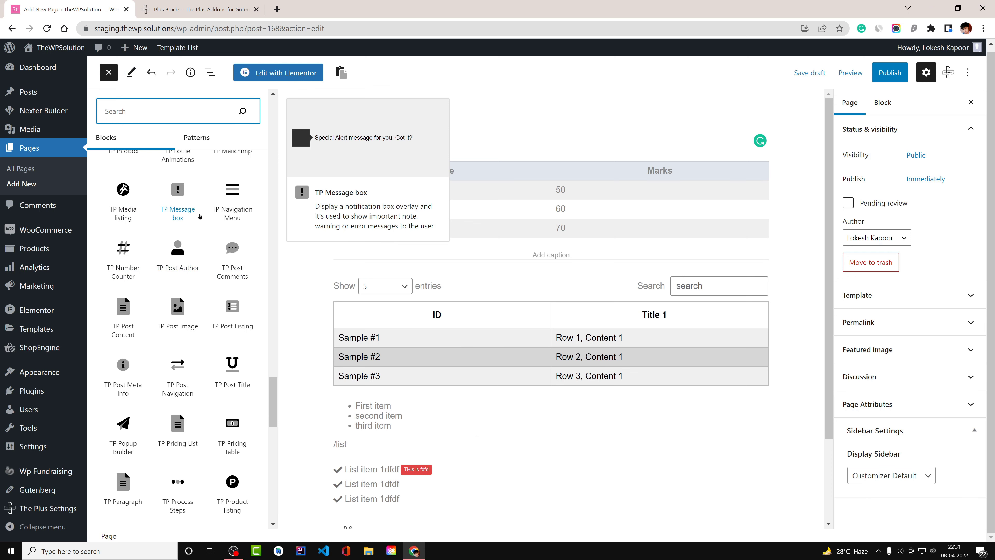
pyautogui.scroll(6, 200, 216)
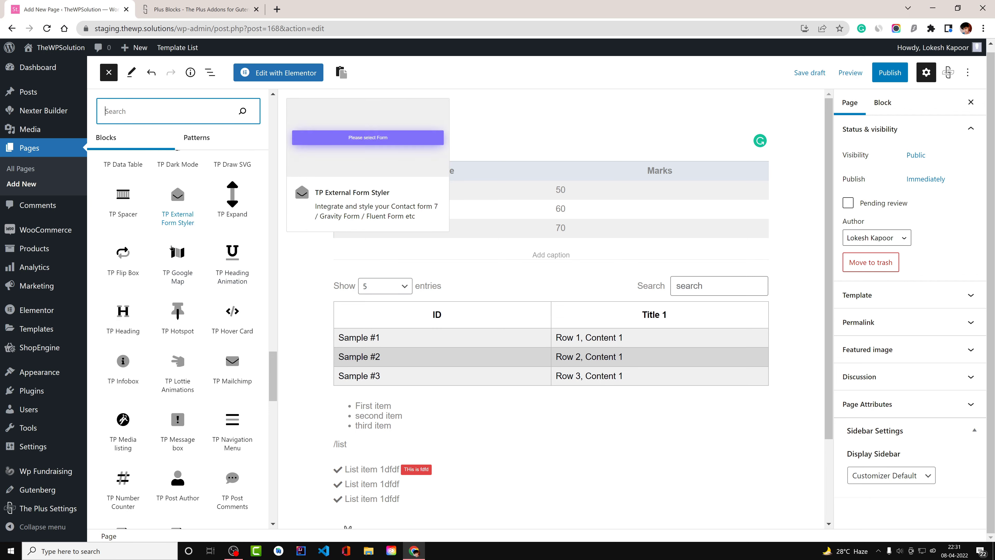
pyautogui.scroll(3, 157, 267)
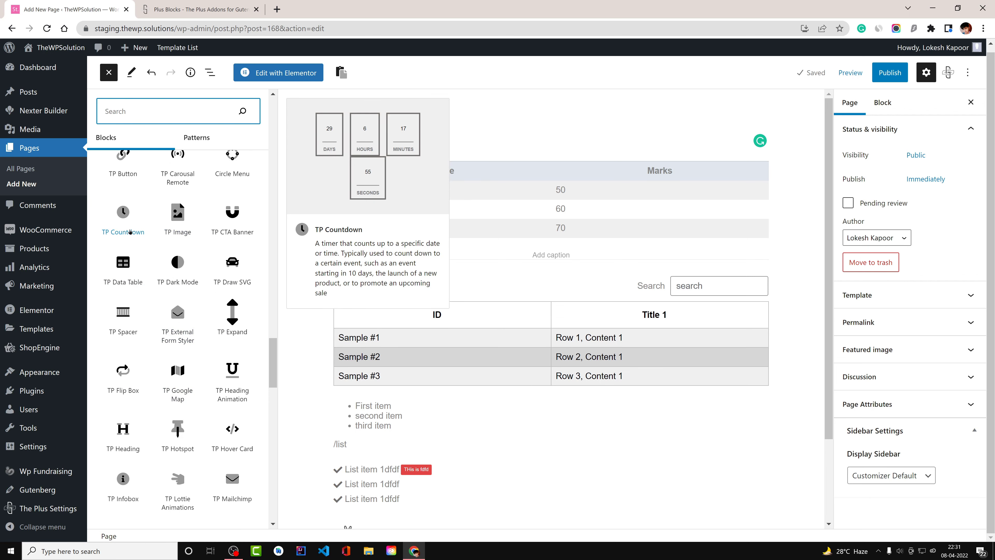
pyautogui.scroll(6, 233, 271)
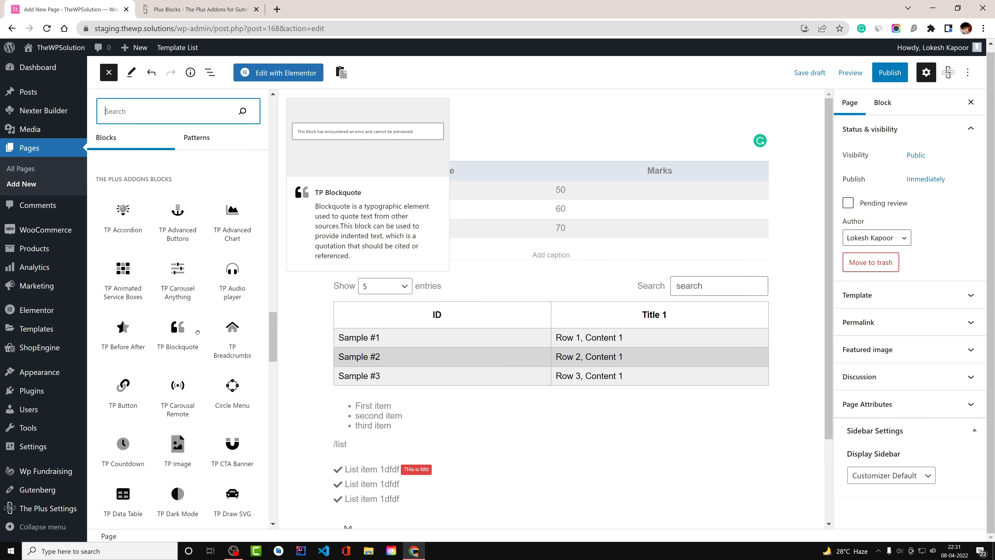
pyautogui.scroll(-5, 207, 341)
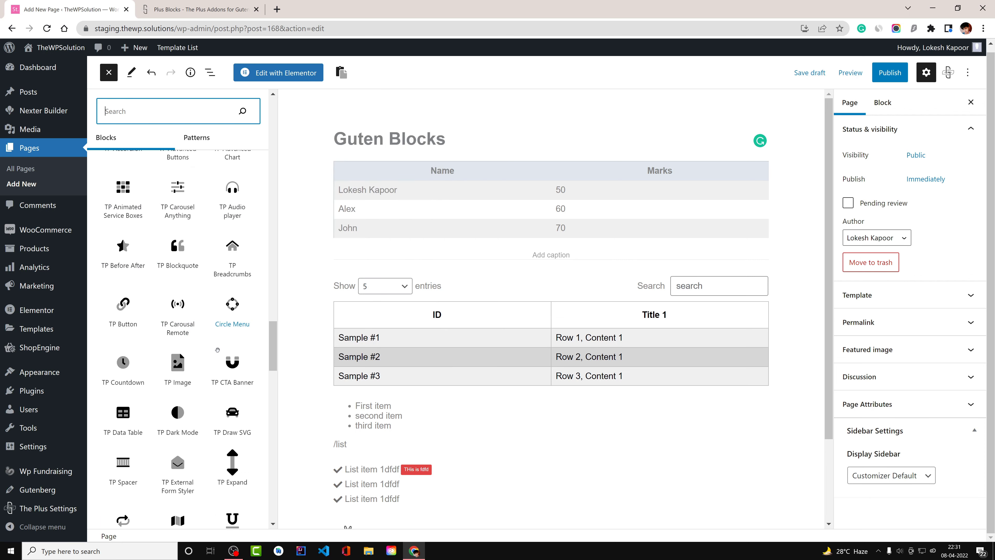